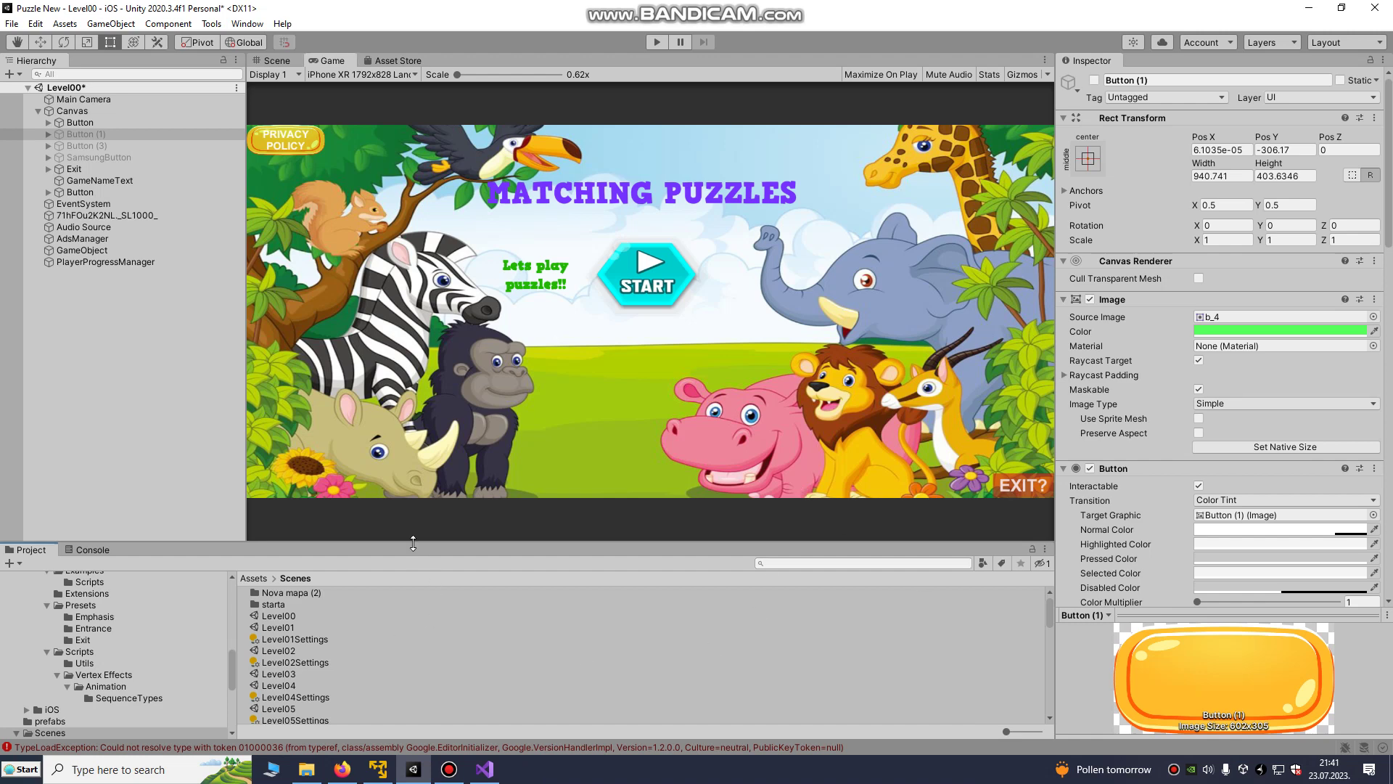
- Select the START button, then open Level01, saving the modified main menu scene
left_click_drag(413, 542, 414, 528)
scroll(317, 651, "down", 4)
scroll(317, 655, "down", 5)
scroll(316, 655, "up", 5)
scroll(316, 655, "up", 5)
left_click(285, 60)
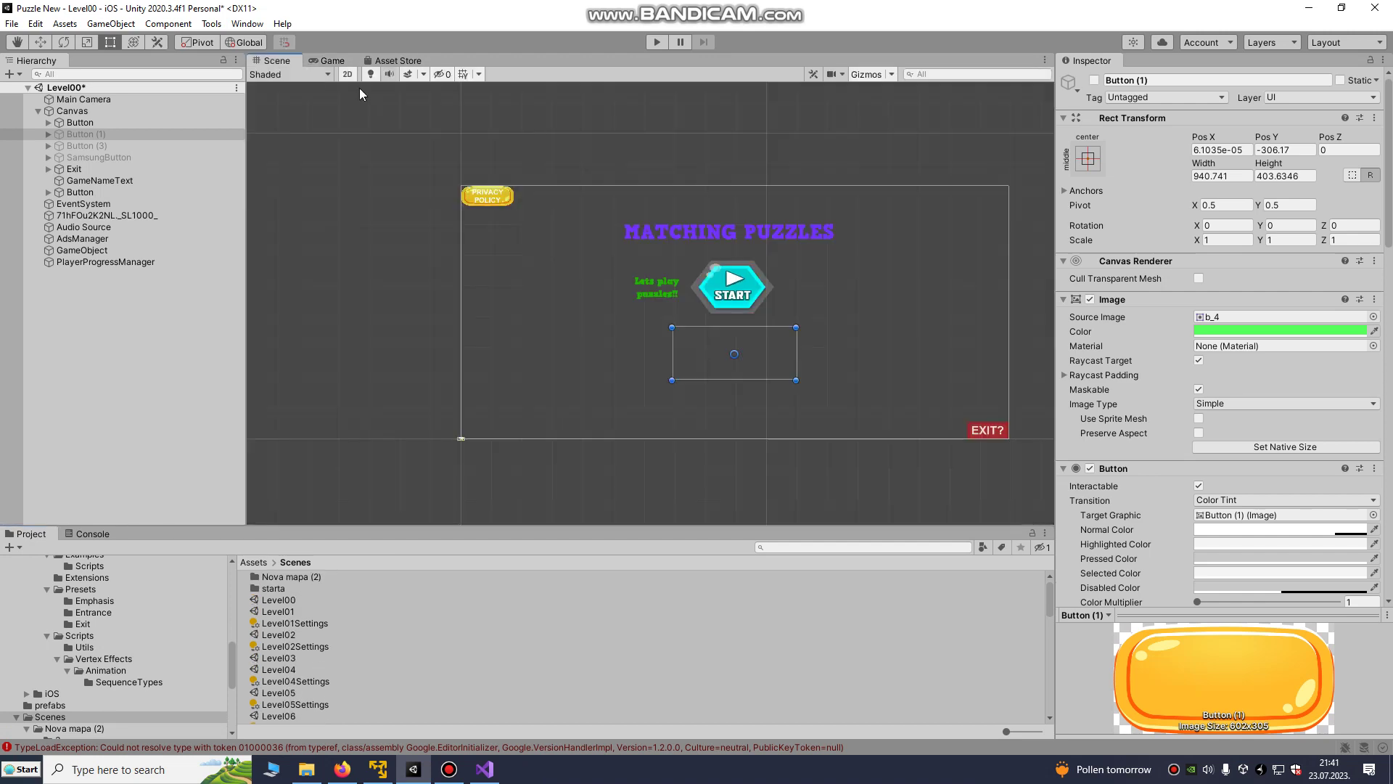
scroll(708, 288, "up", 2)
left_click(768, 265)
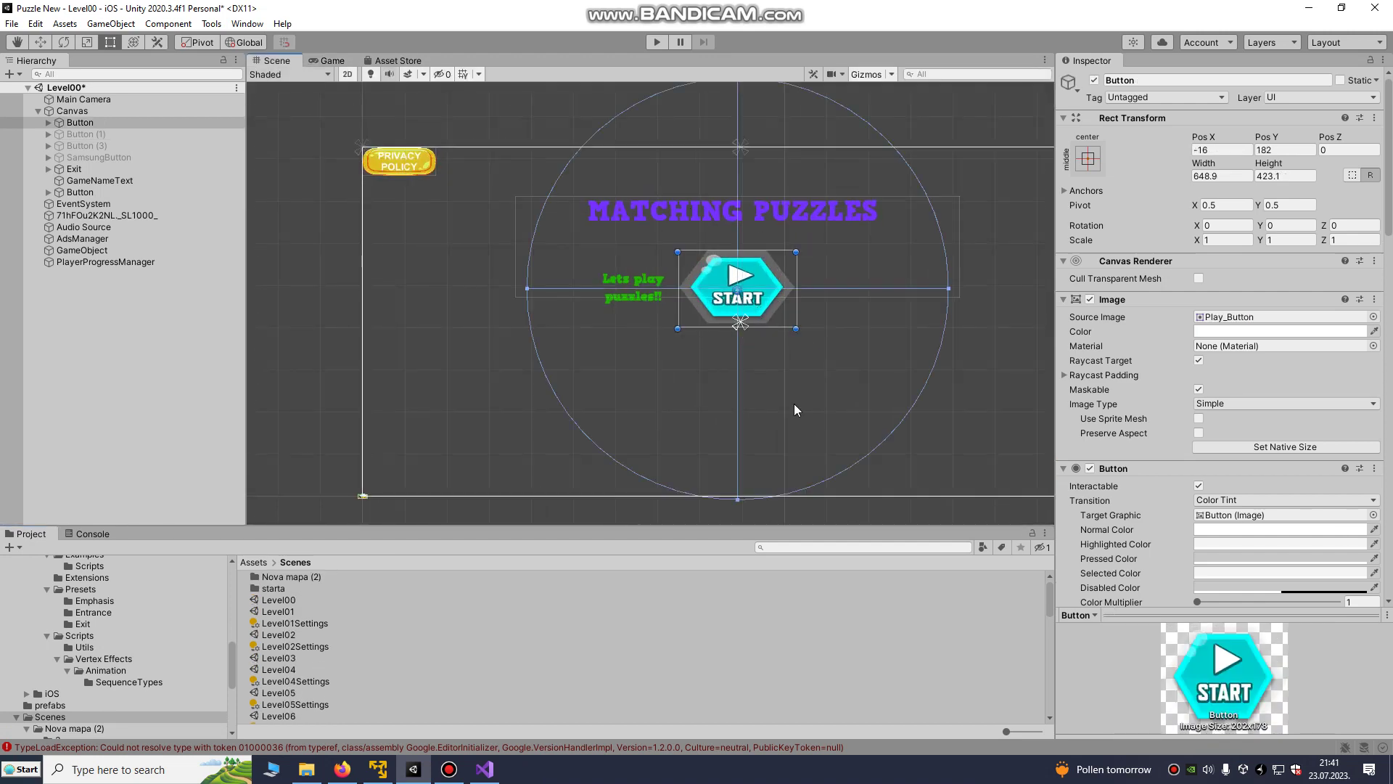
scroll(751, 338, "down", 2)
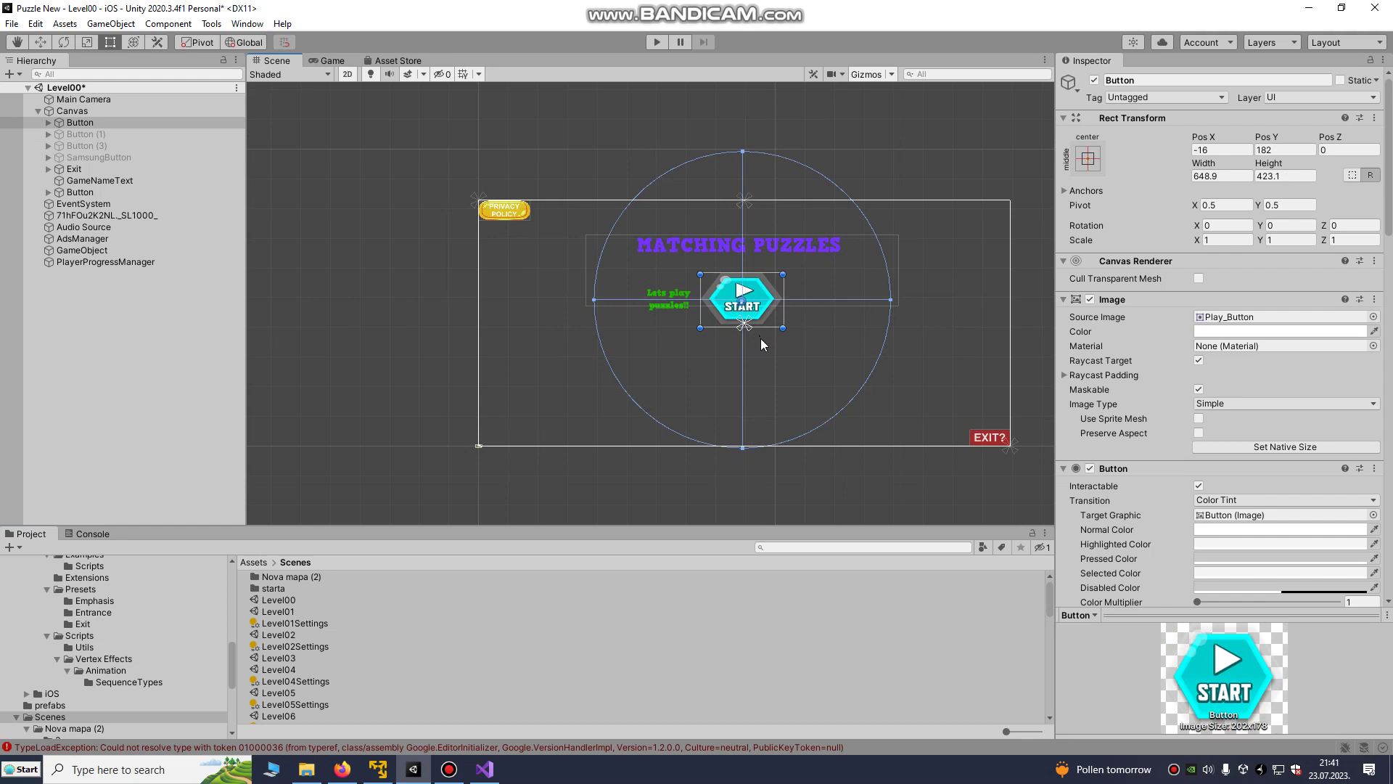
double_click(290, 612)
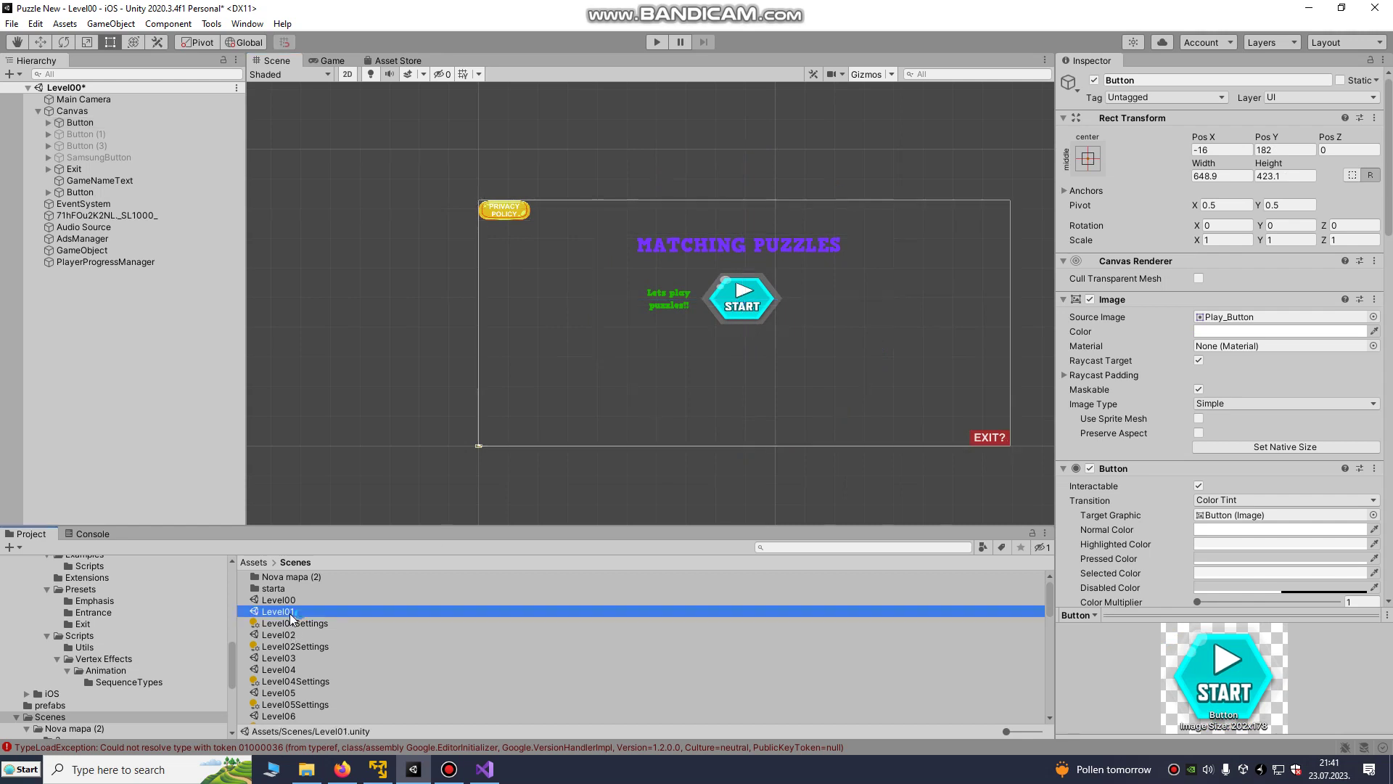
left_click(680, 414)
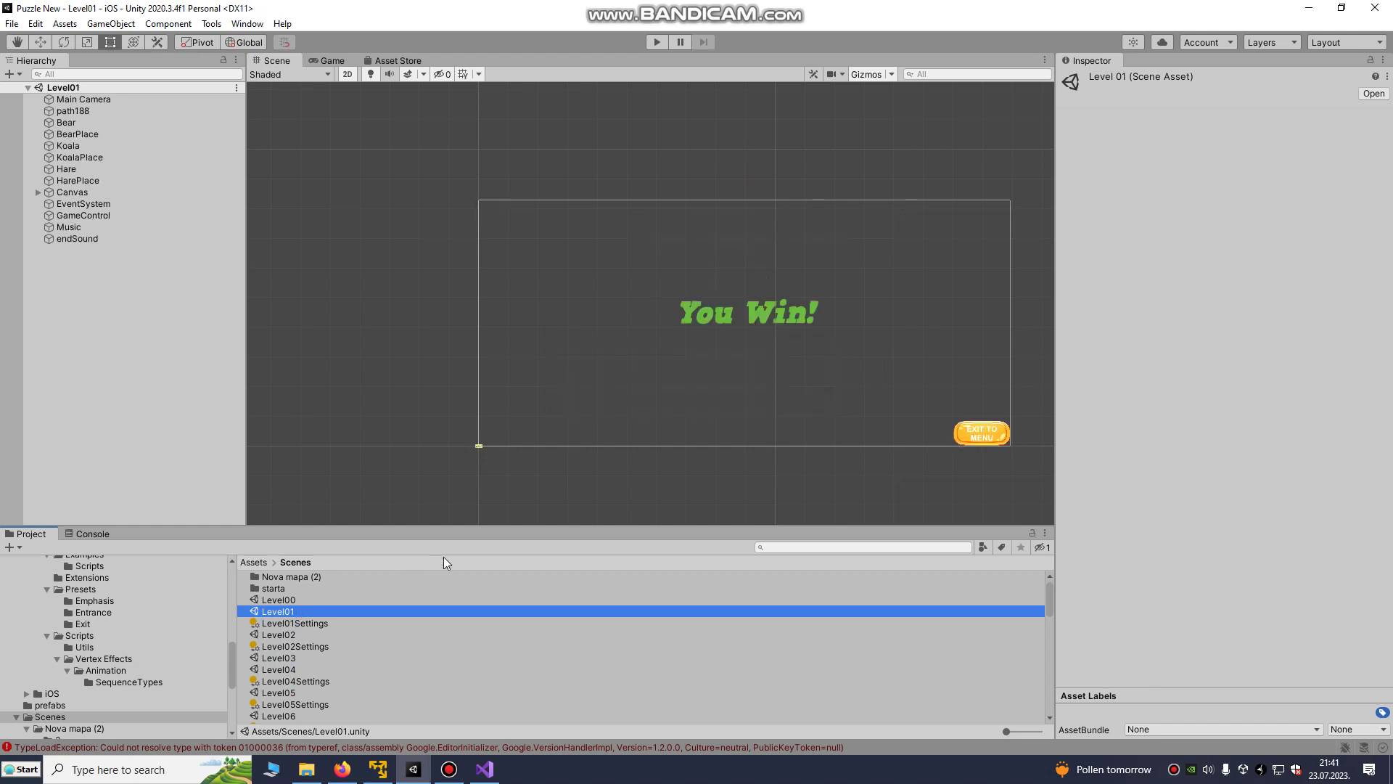
- Preview Level02 in the Game view, open Level03 and Level04, then reopen Level00
left_click(282, 634)
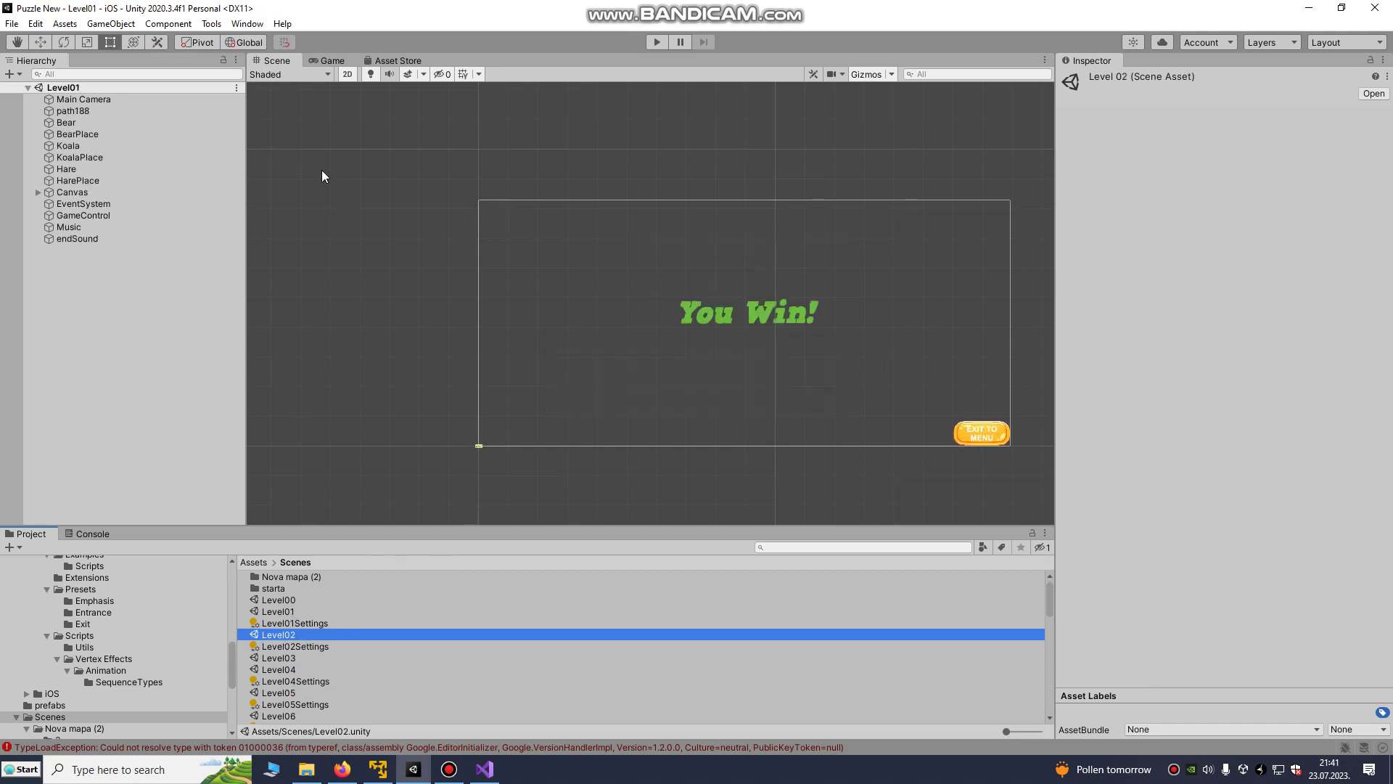
left_click(327, 61)
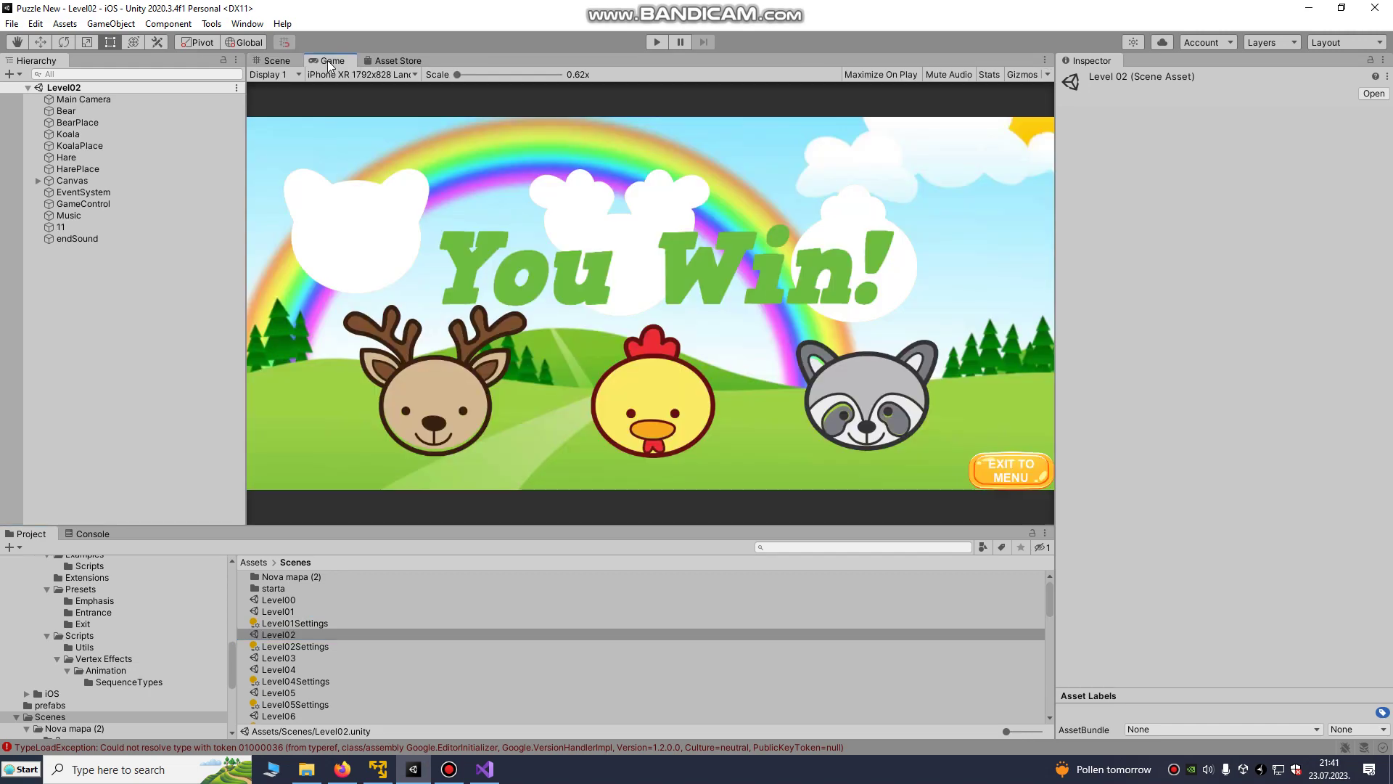
double_click(285, 657)
double_click(291, 669)
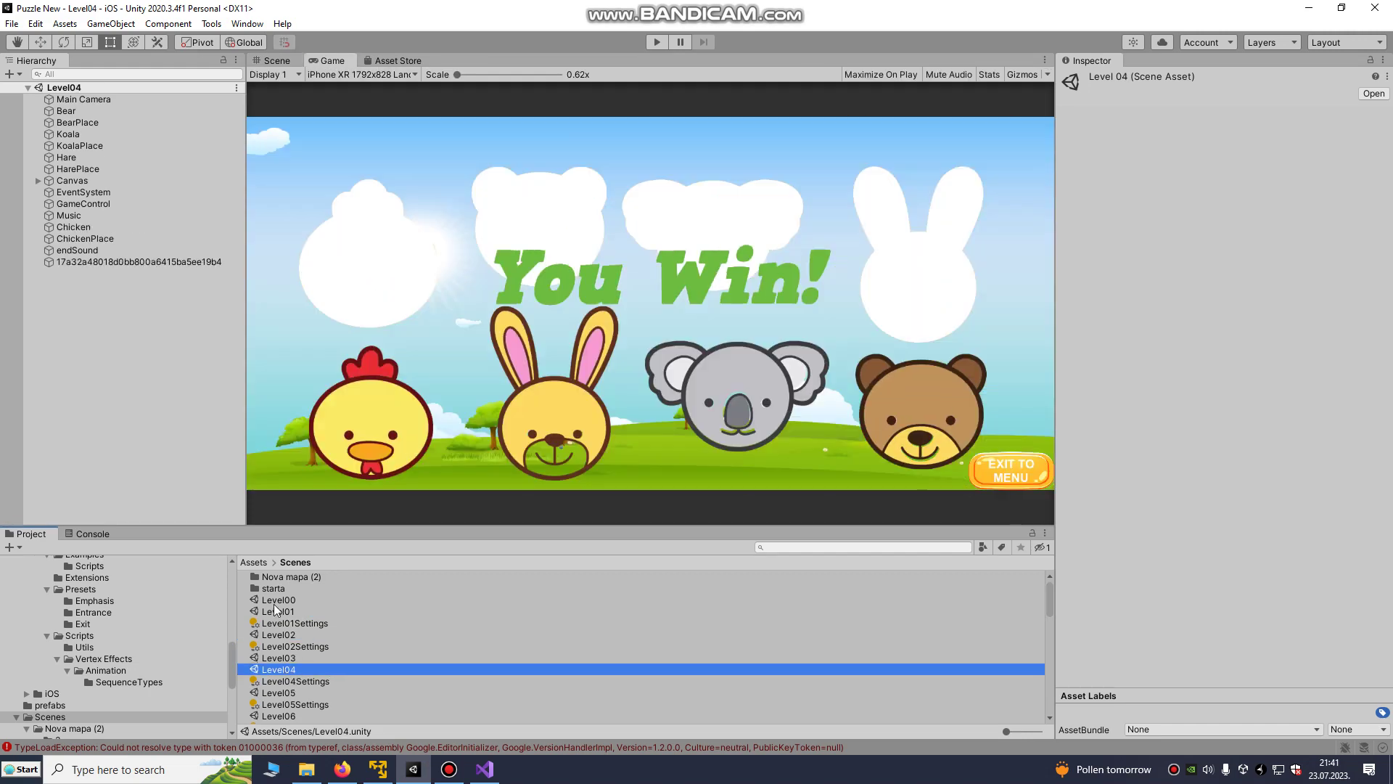
double_click(278, 600)
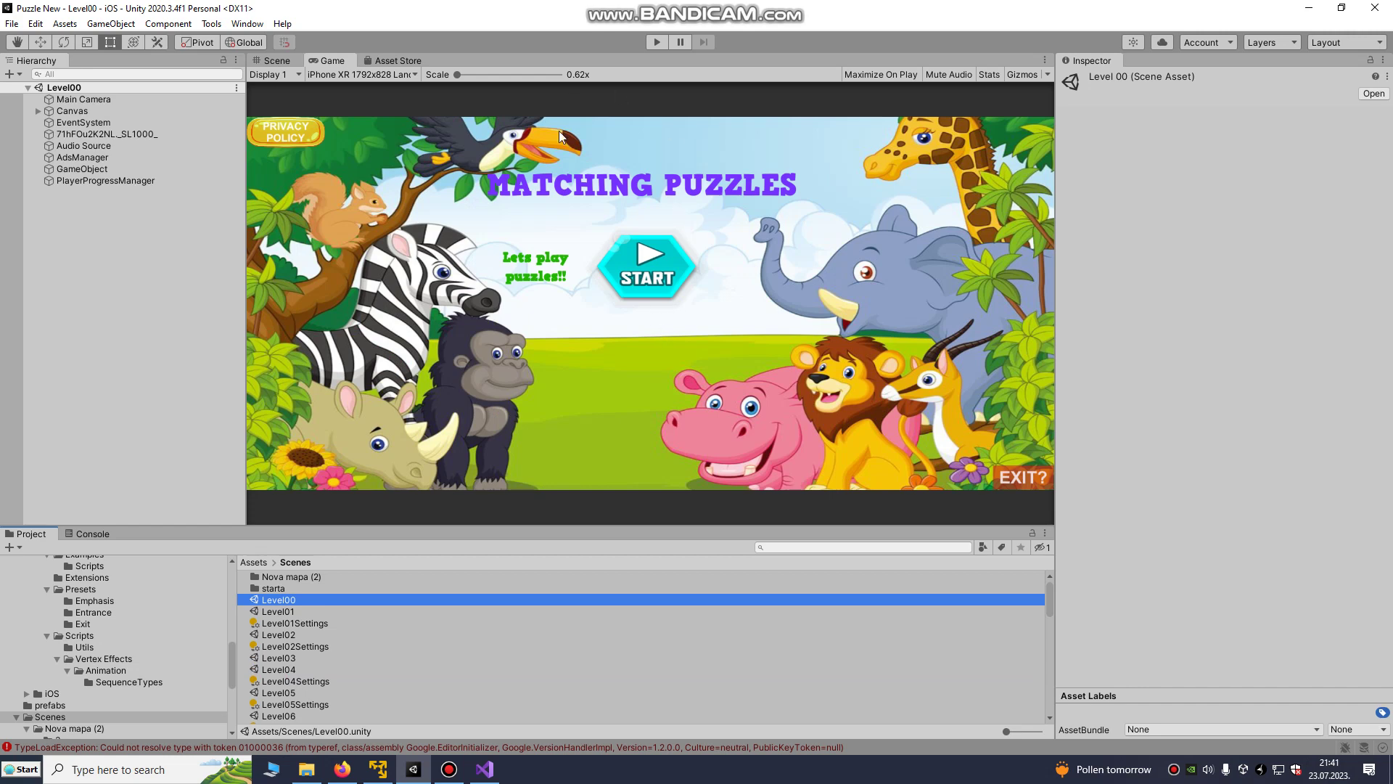
- Create a UI Button under Canvas, sized and placed below START
left_click(281, 60)
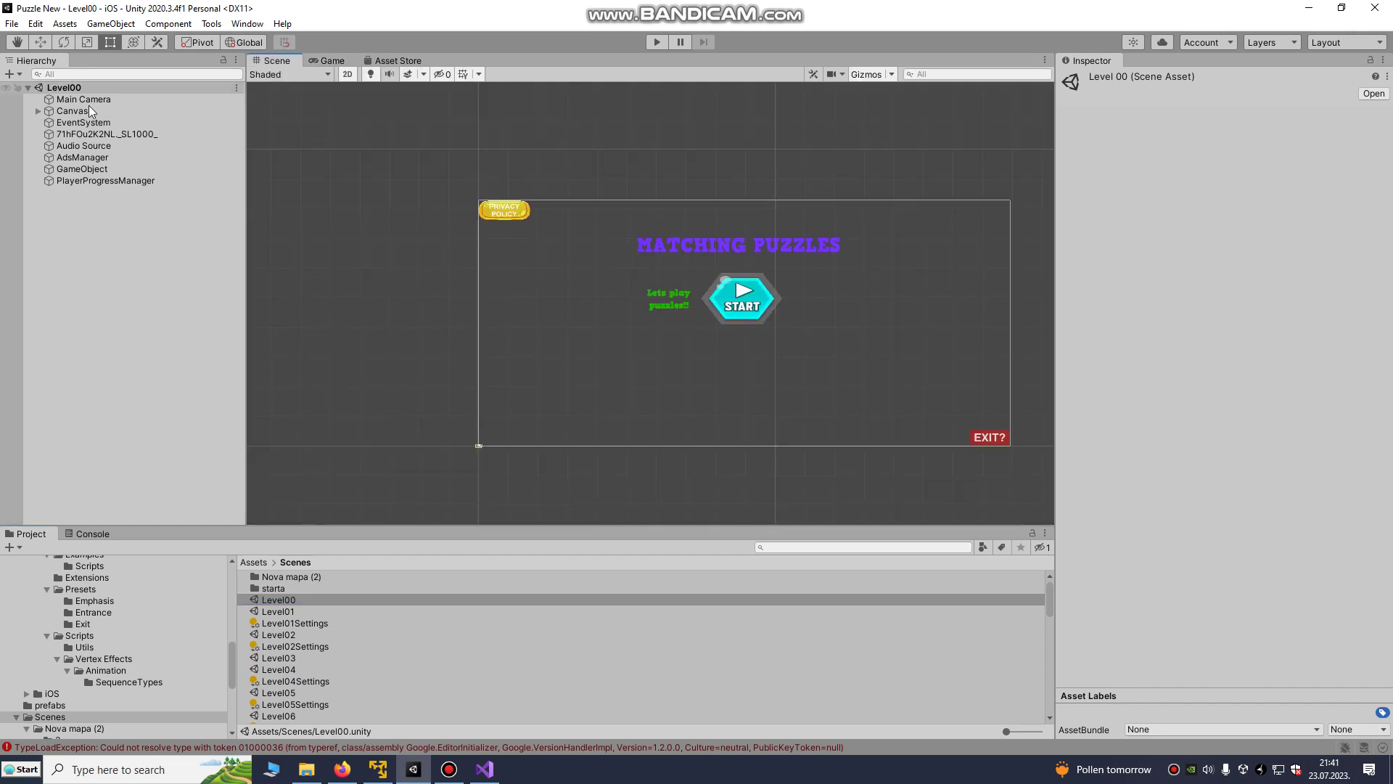
left_click(37, 111)
right_click(53, 112)
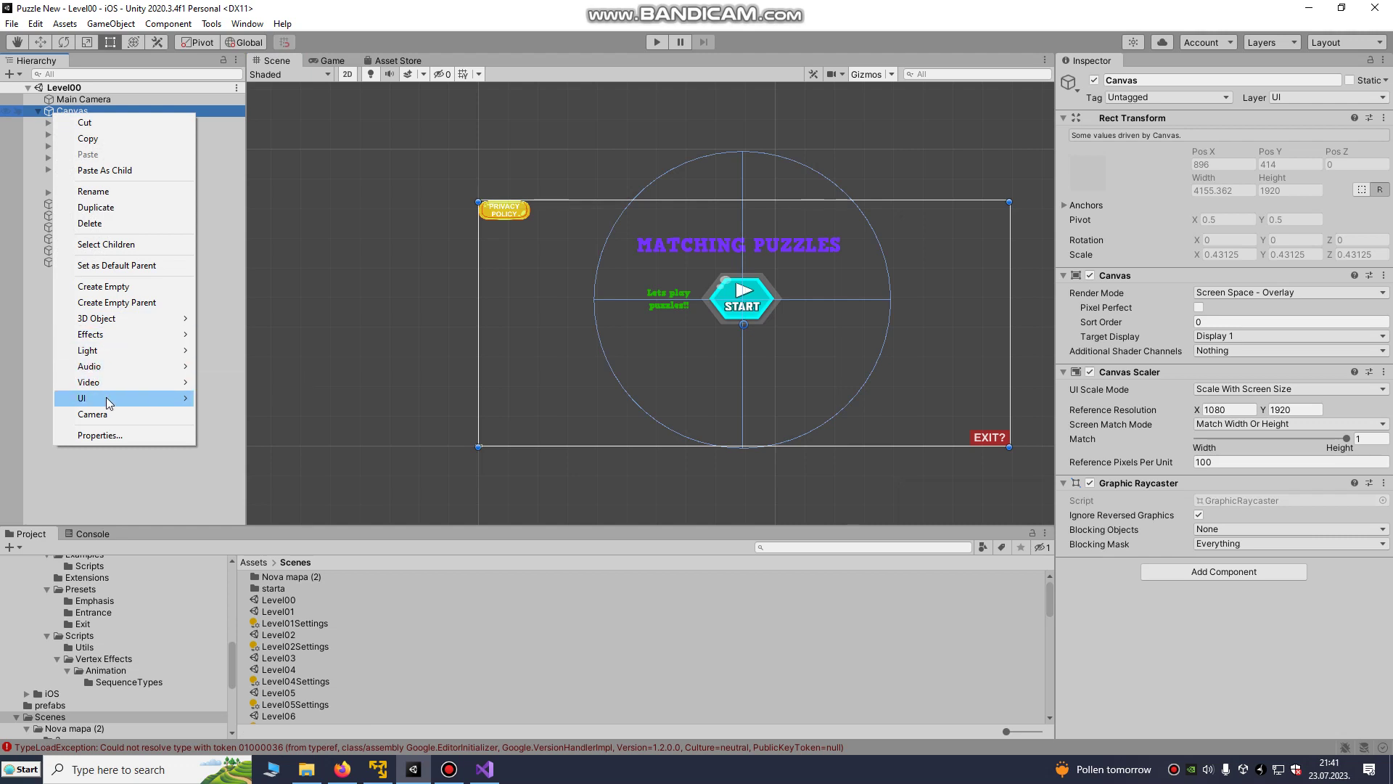
mouse_move(123, 396)
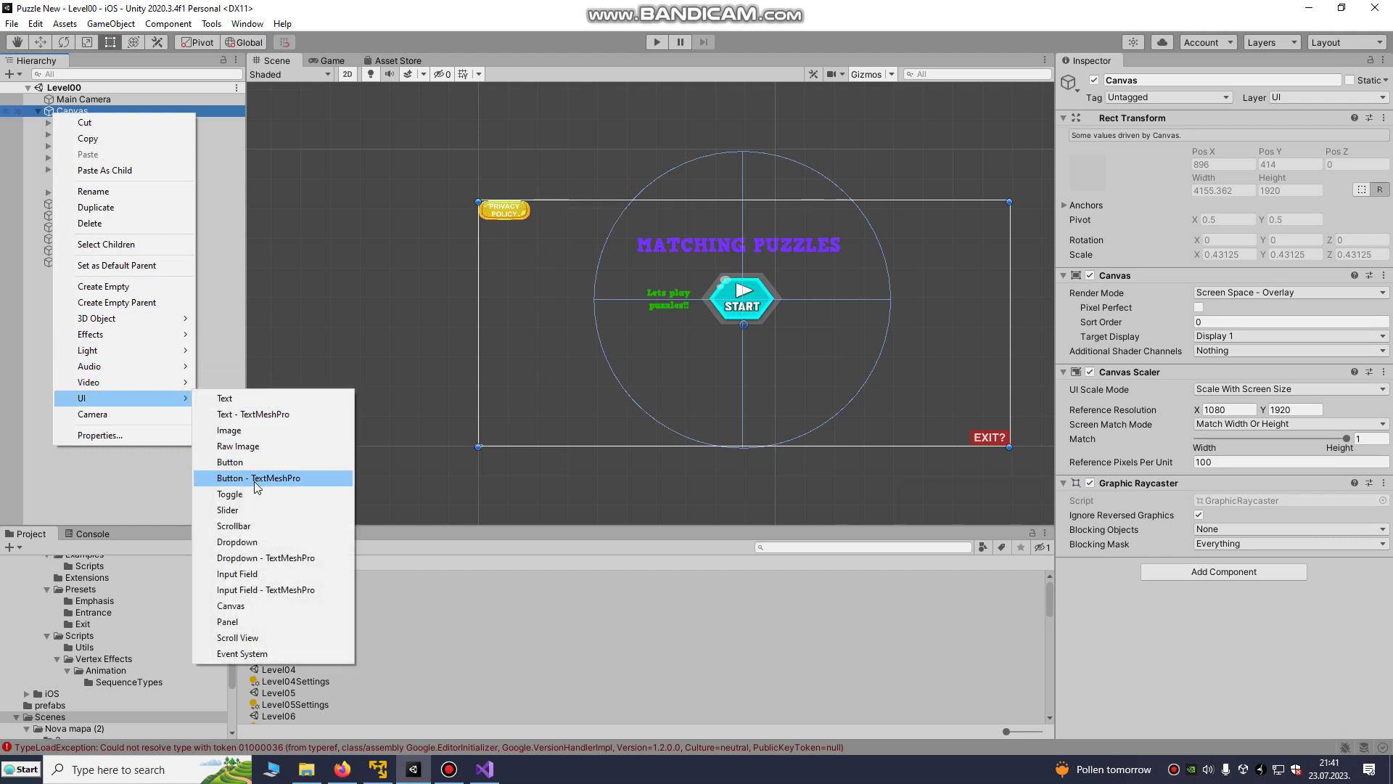
left_click(258, 462)
scroll(765, 346, "up", 3)
scroll(734, 325, "up", 3)
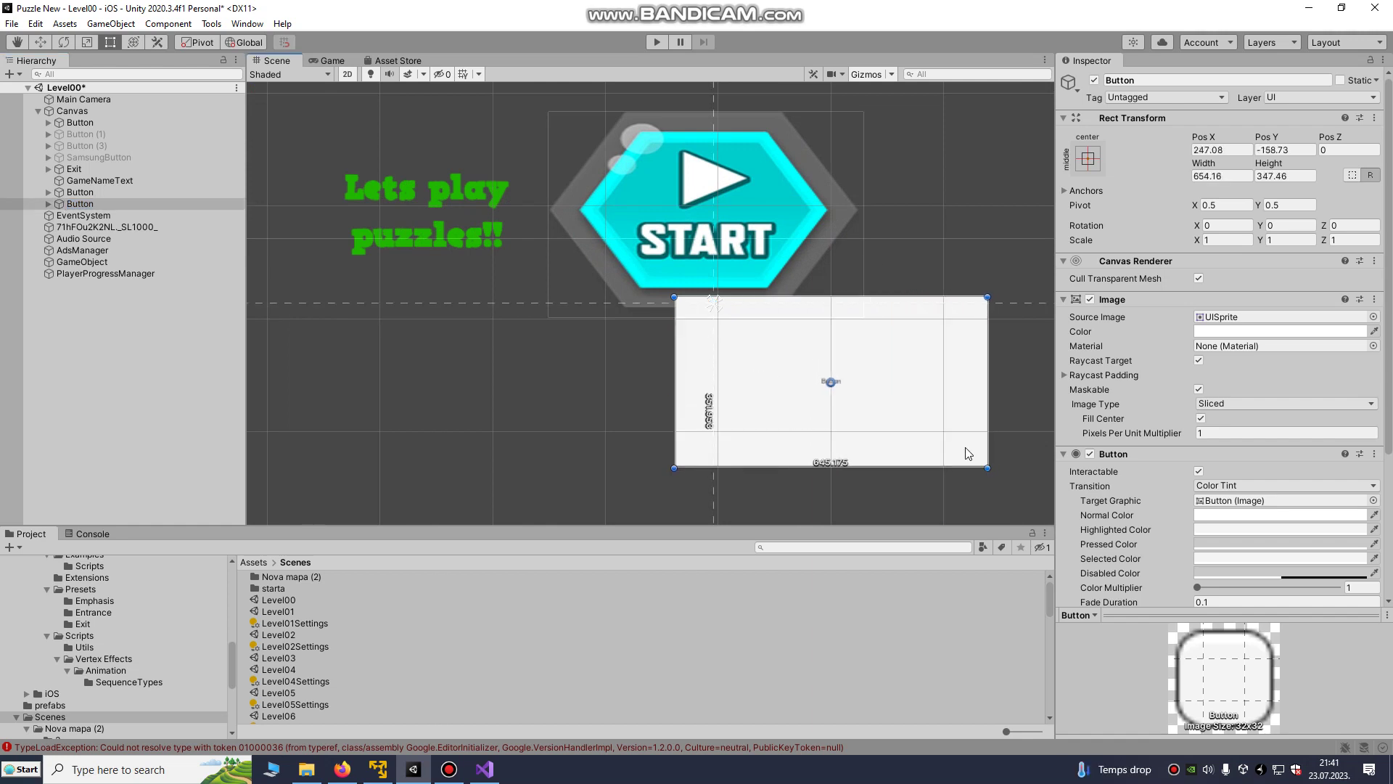
mouse_move(749, 308)
left_mouse_down()
mouse_move(997, 471)
mouse_move(828, 472)
mouse_move(926, 436)
left_mouse_up()
scroll(828, 466, "down", 2)
left_click_drag(639, 439, 600, 435)
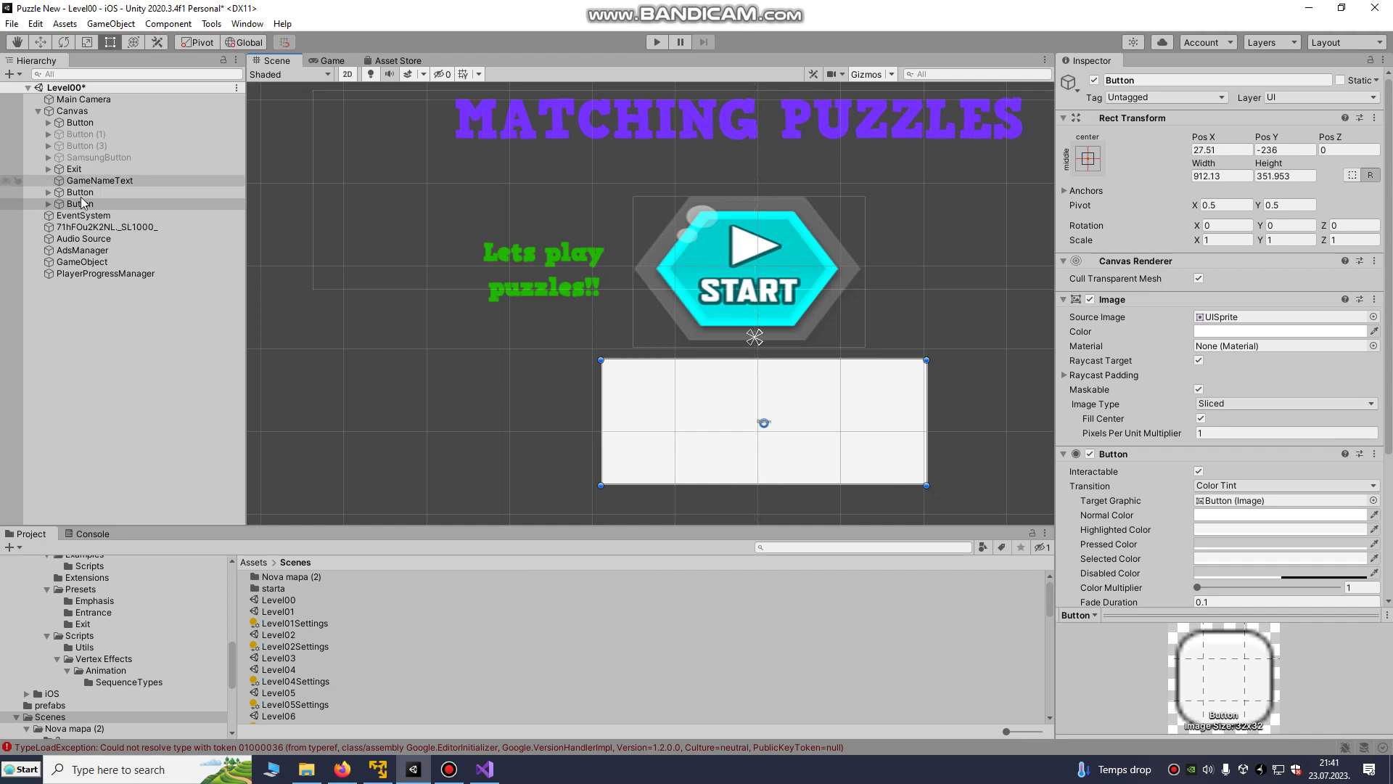
- Label the new button's Text CONTINUE with font size 102 and preview it
left_click(48, 204)
left_click(86, 216)
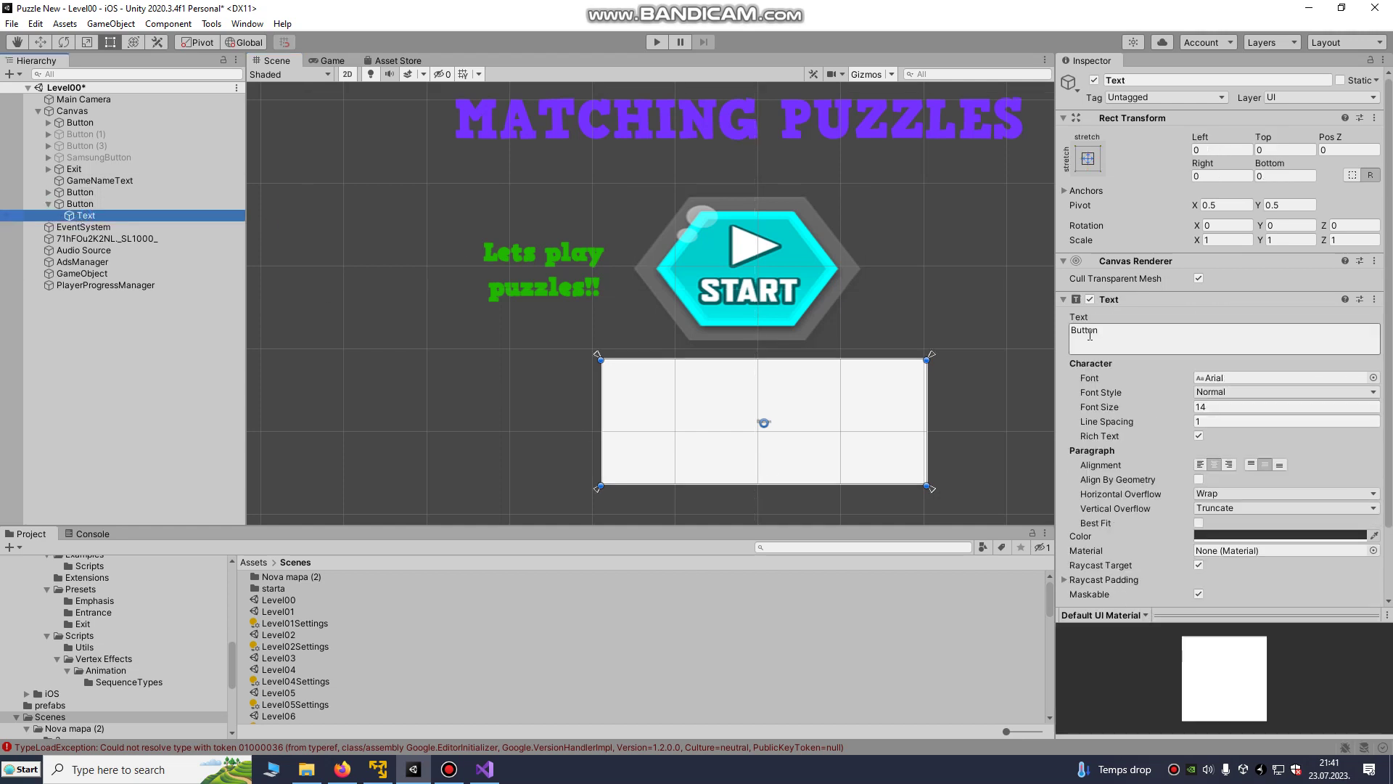
left_click(1099, 338)
type("CONTINUE")
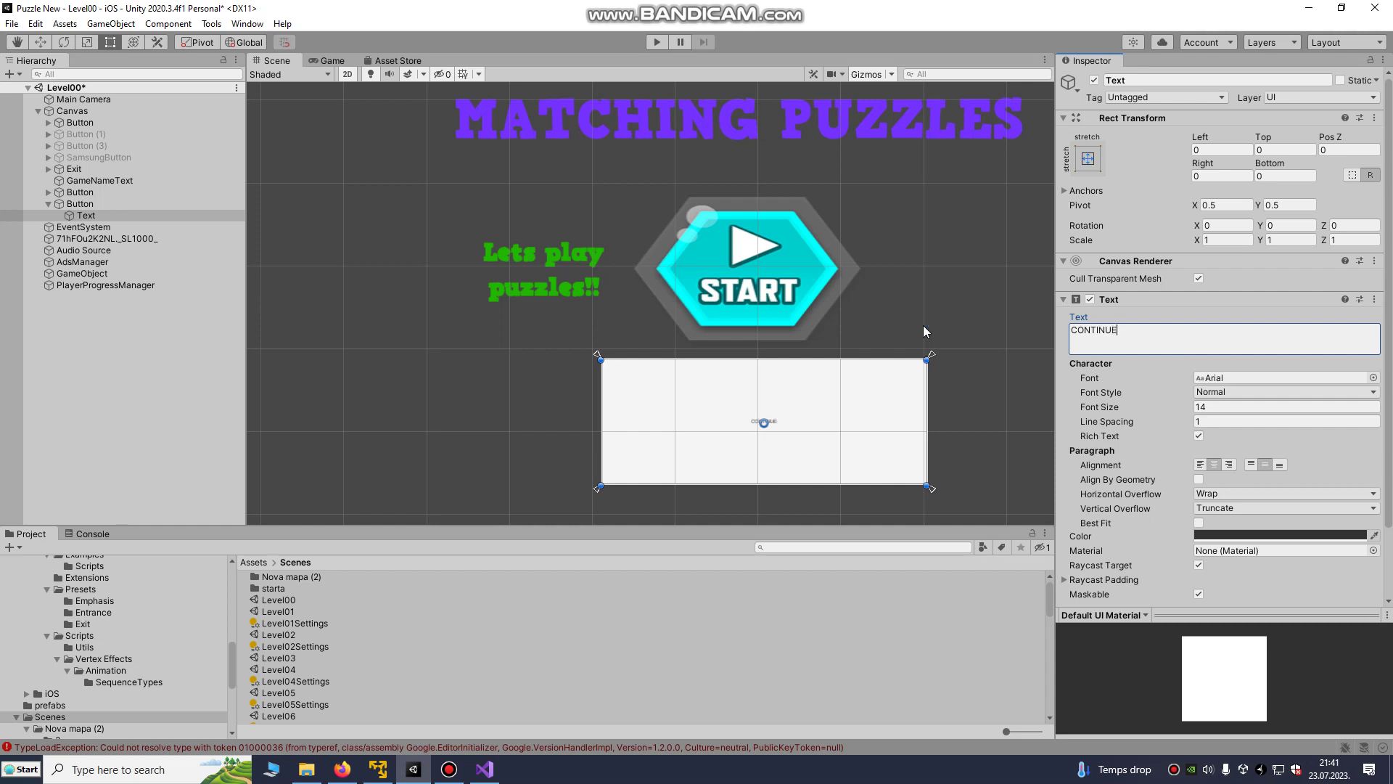
left_click_drag(1170, 406, 849, 313)
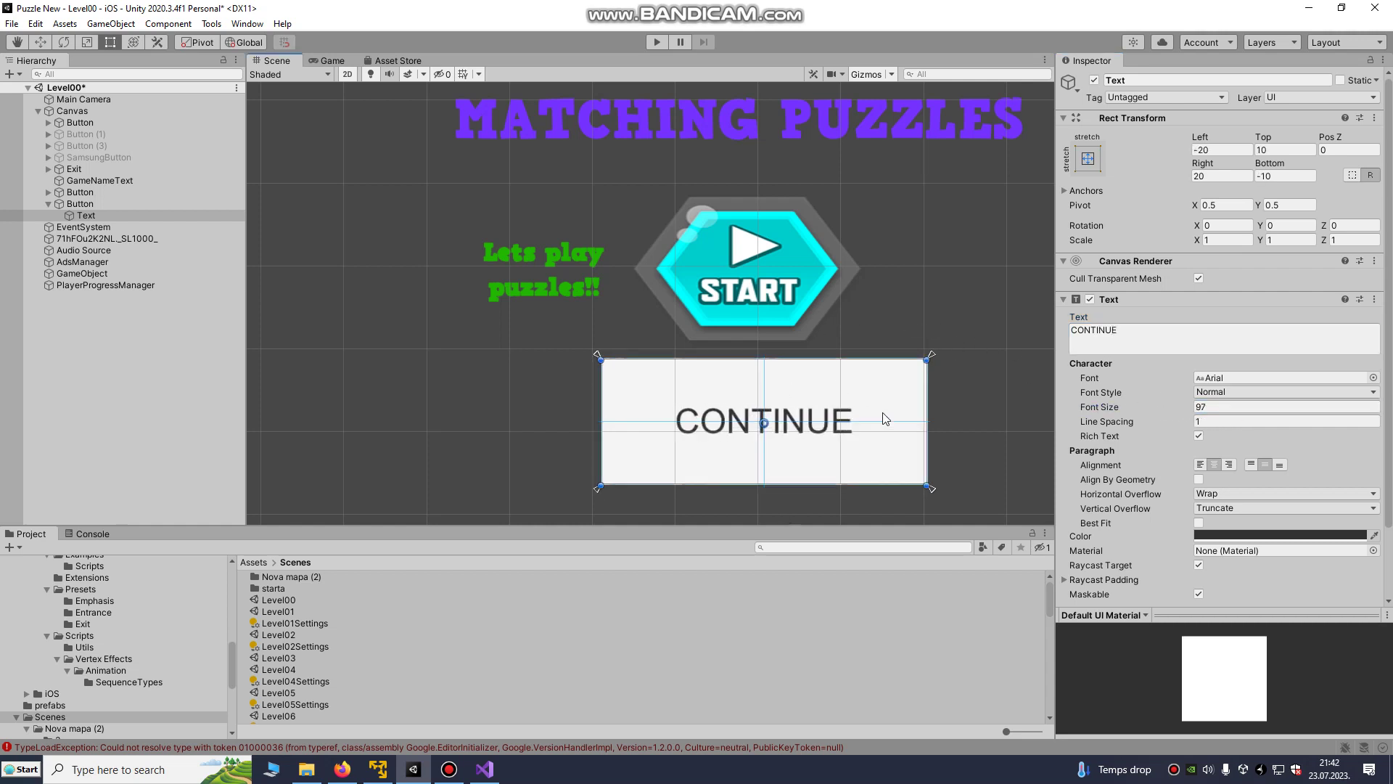
left_click_drag(1167, 406, 1186, 403)
scroll(521, 196, "down", 1)
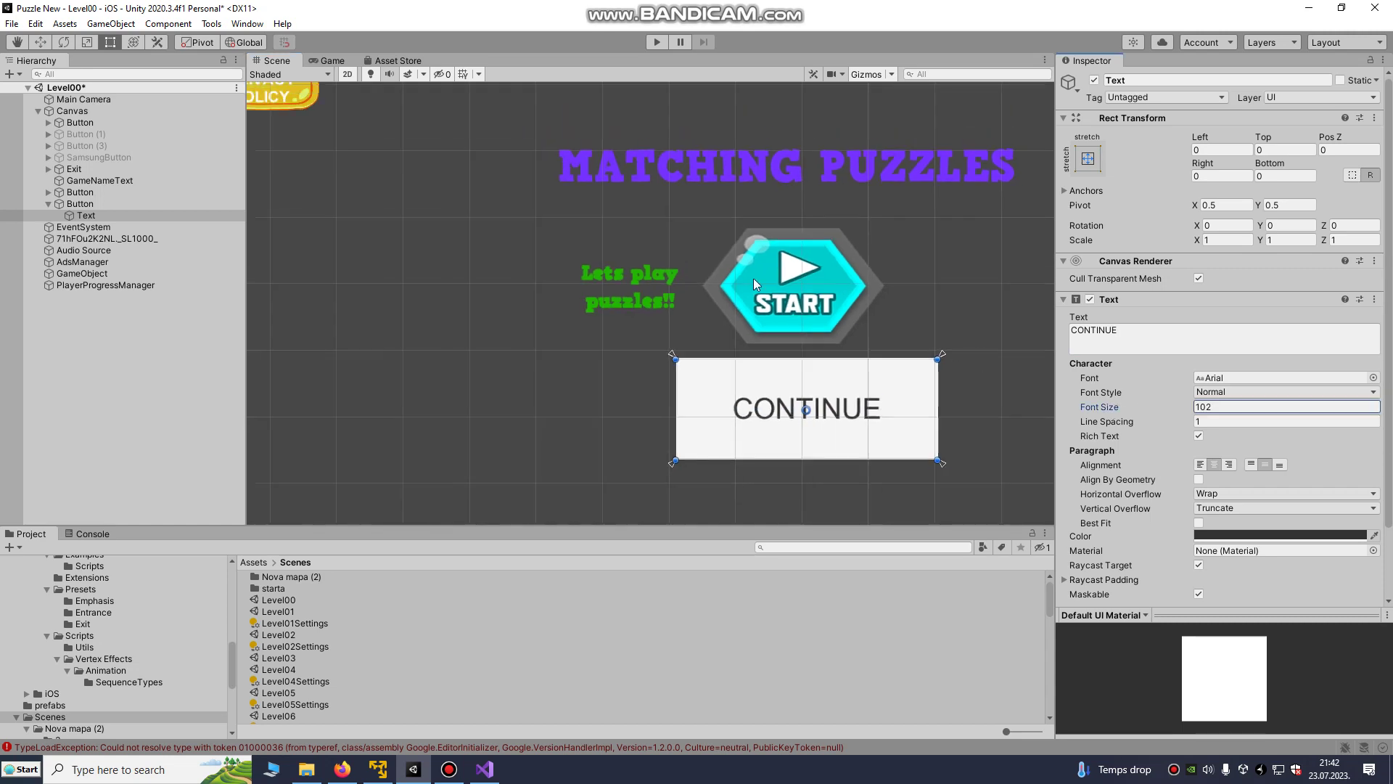
left_click(328, 61)
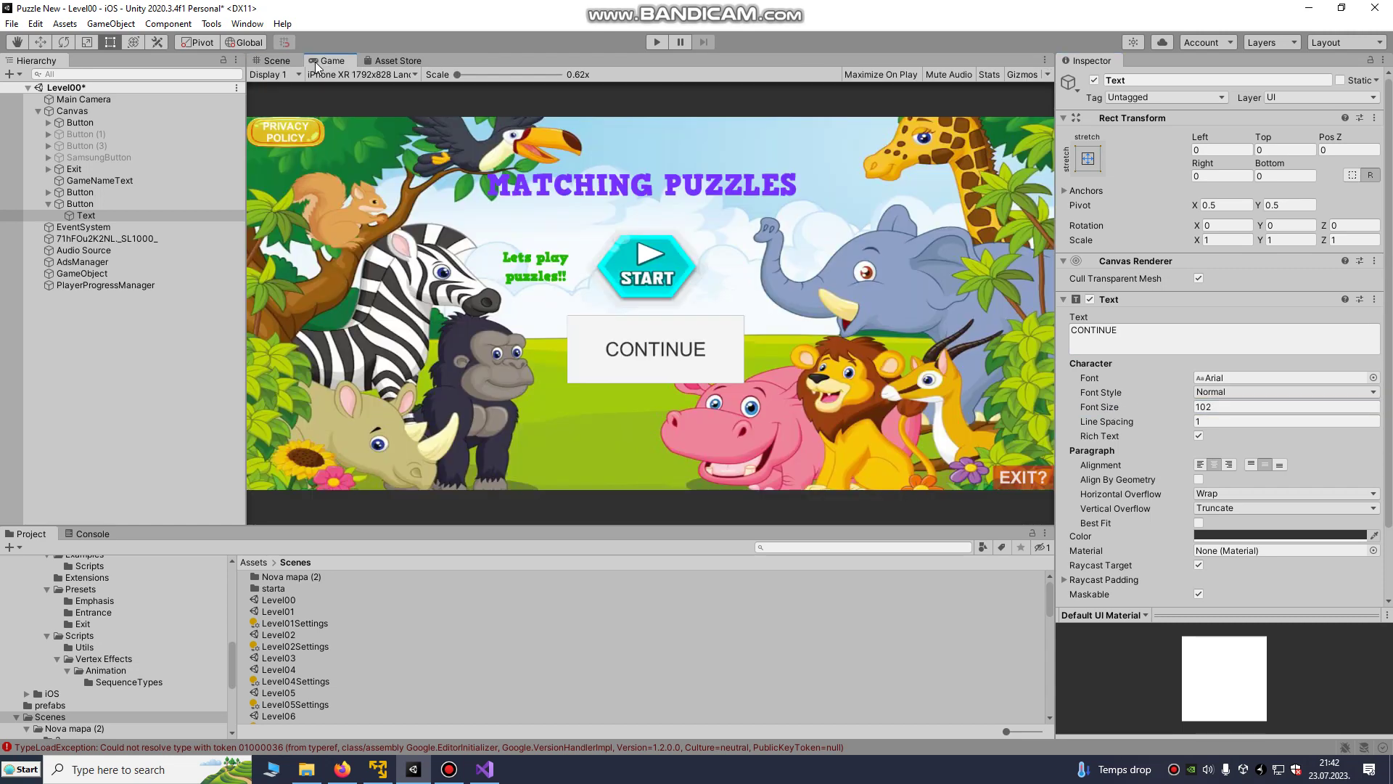
- Add the Continue Button script component to the CONTINUE button
left_click(80, 204)
left_click(277, 61)
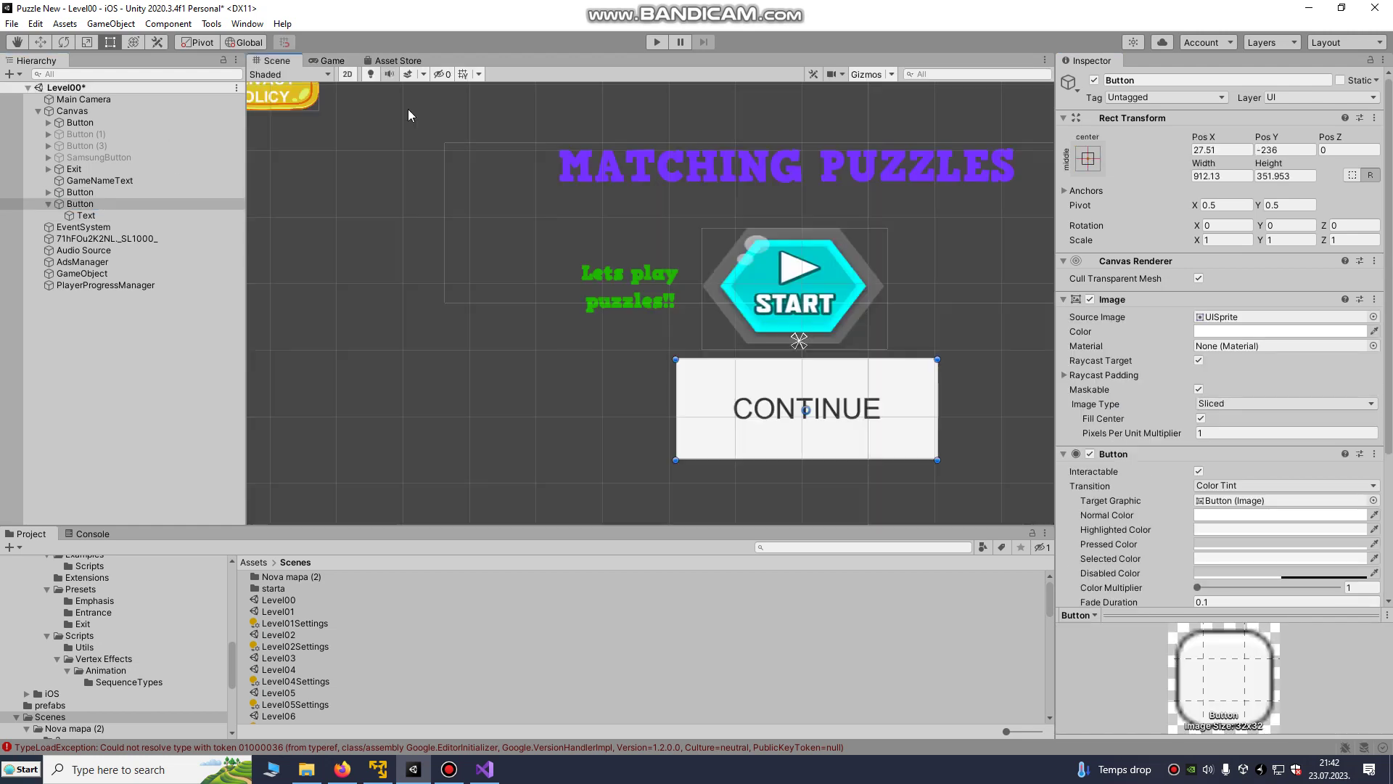
scroll(1194, 521, "down", 3)
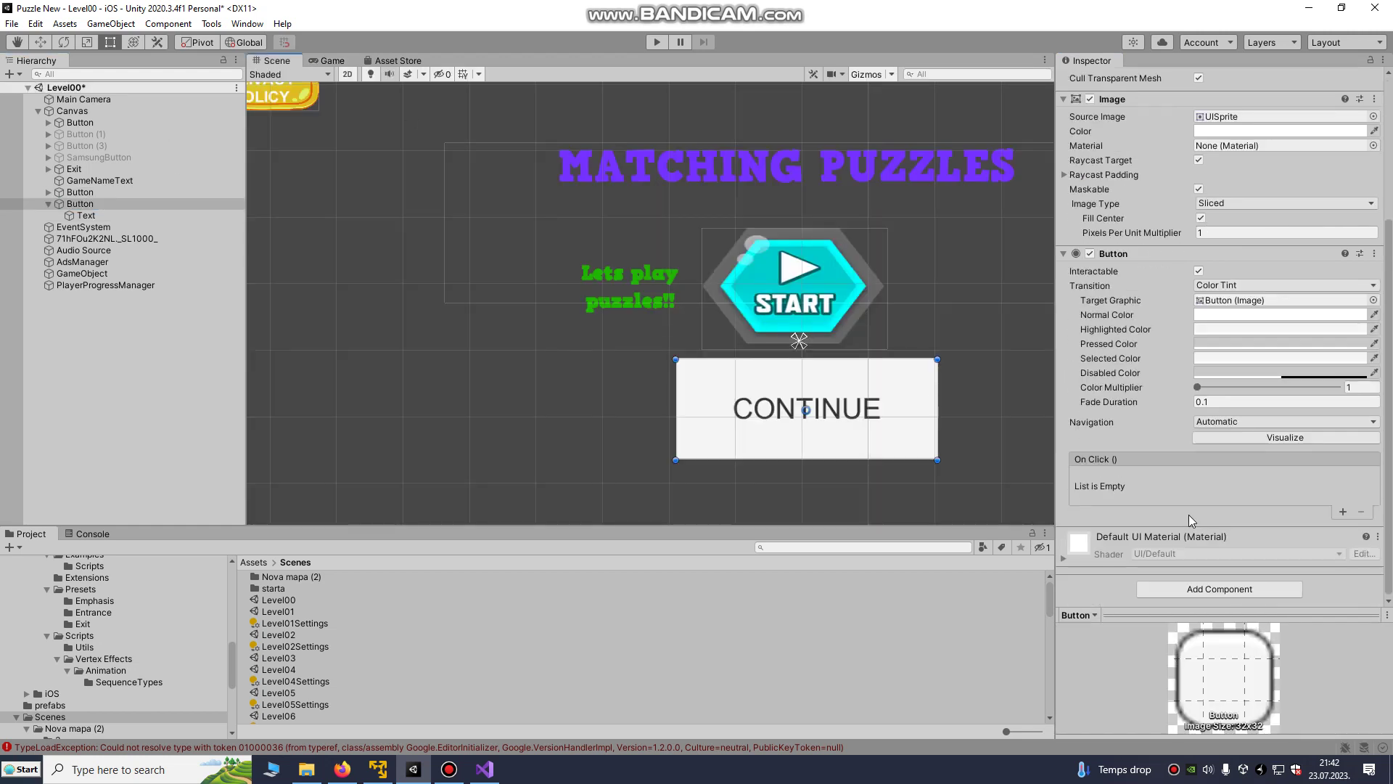
left_click(1193, 597)
type("CON")
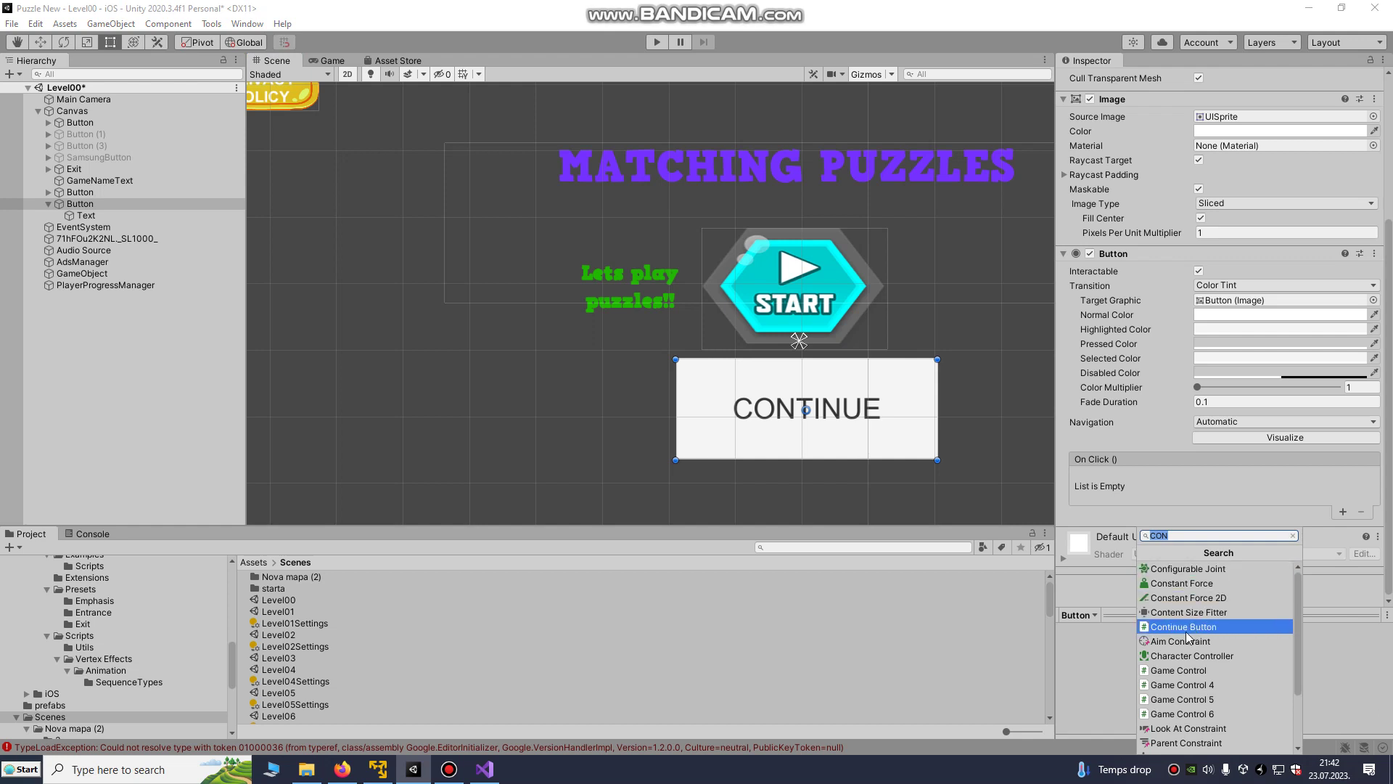
left_click(1185, 629)
scroll(1242, 535, "down", 1)
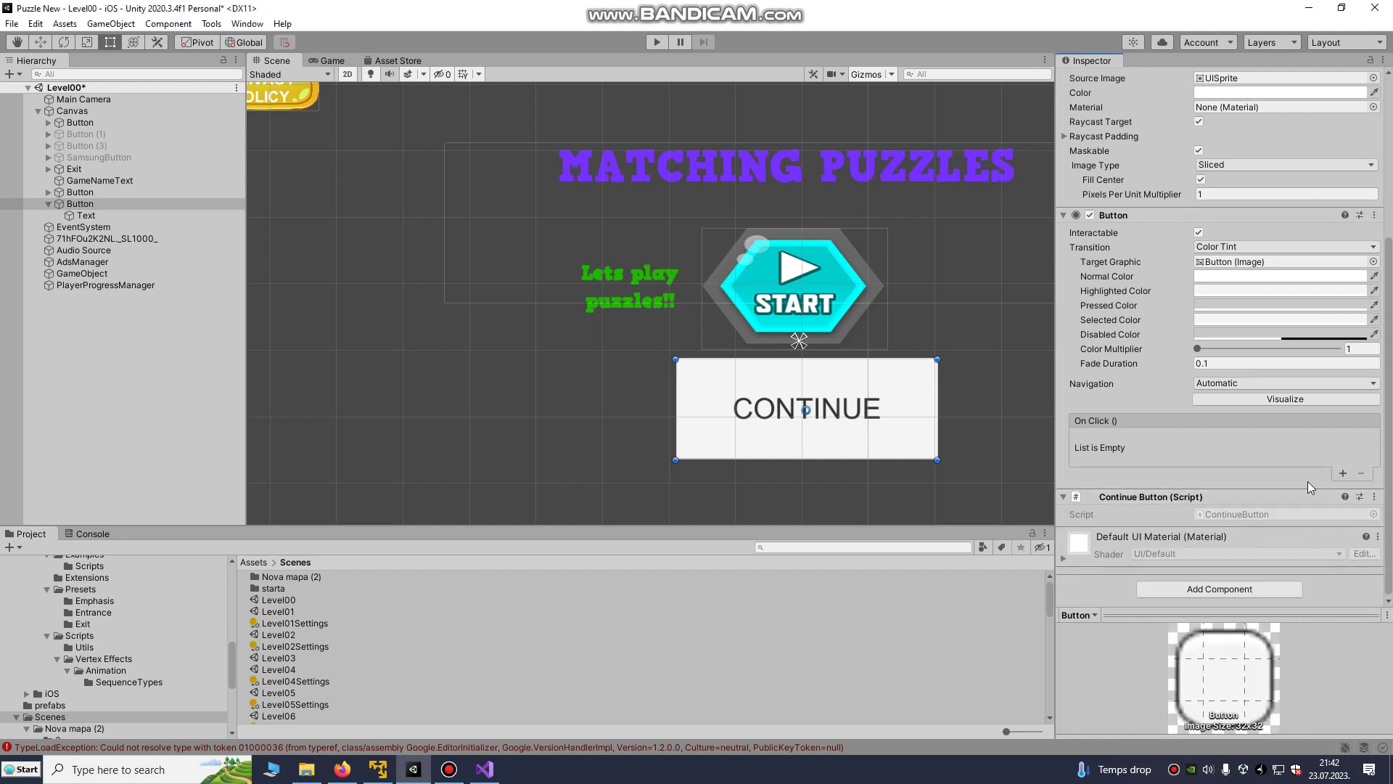
- Add an On Click entry targeting the button and calling ContinueButton.ContinueGame()
left_click(1342, 474)
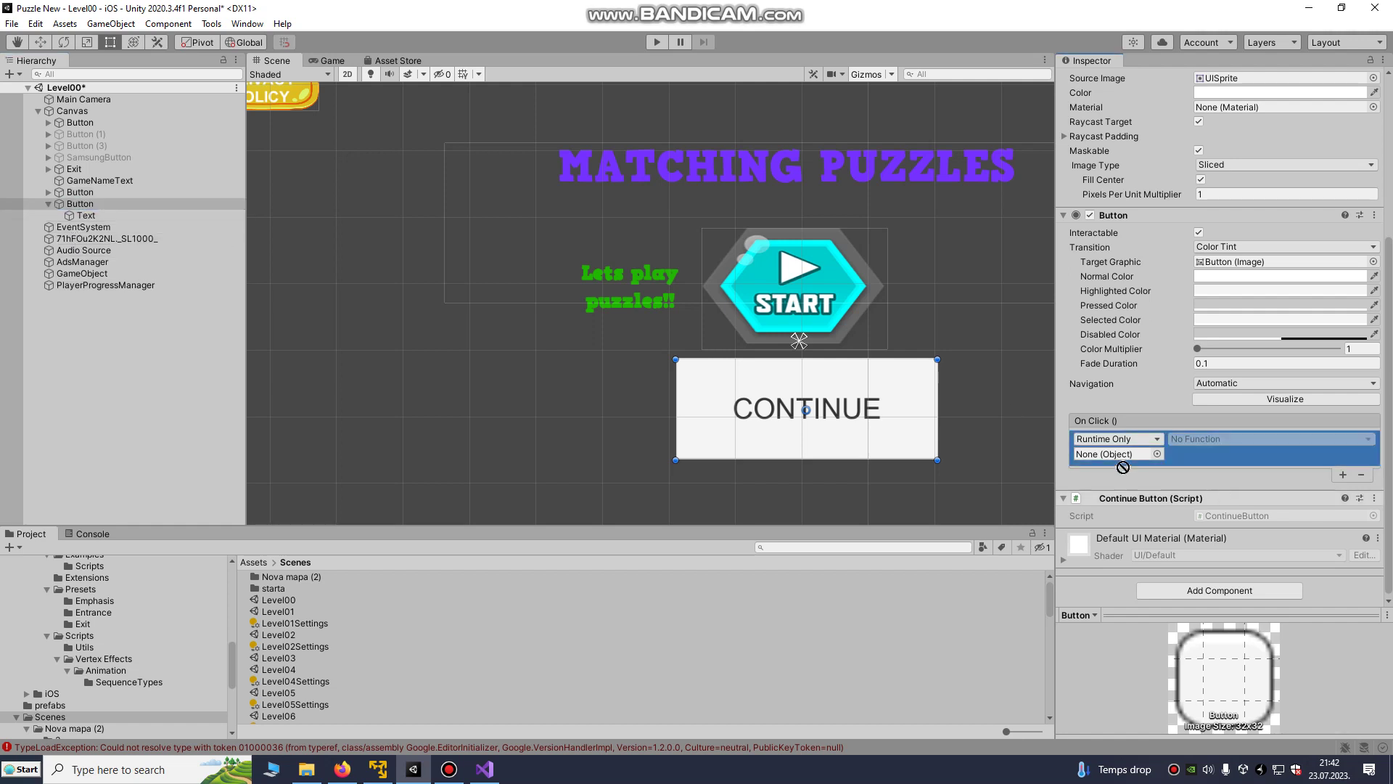
left_click_drag(80, 204, 1122, 455)
left_click(1198, 441)
mouse_move(1224, 556)
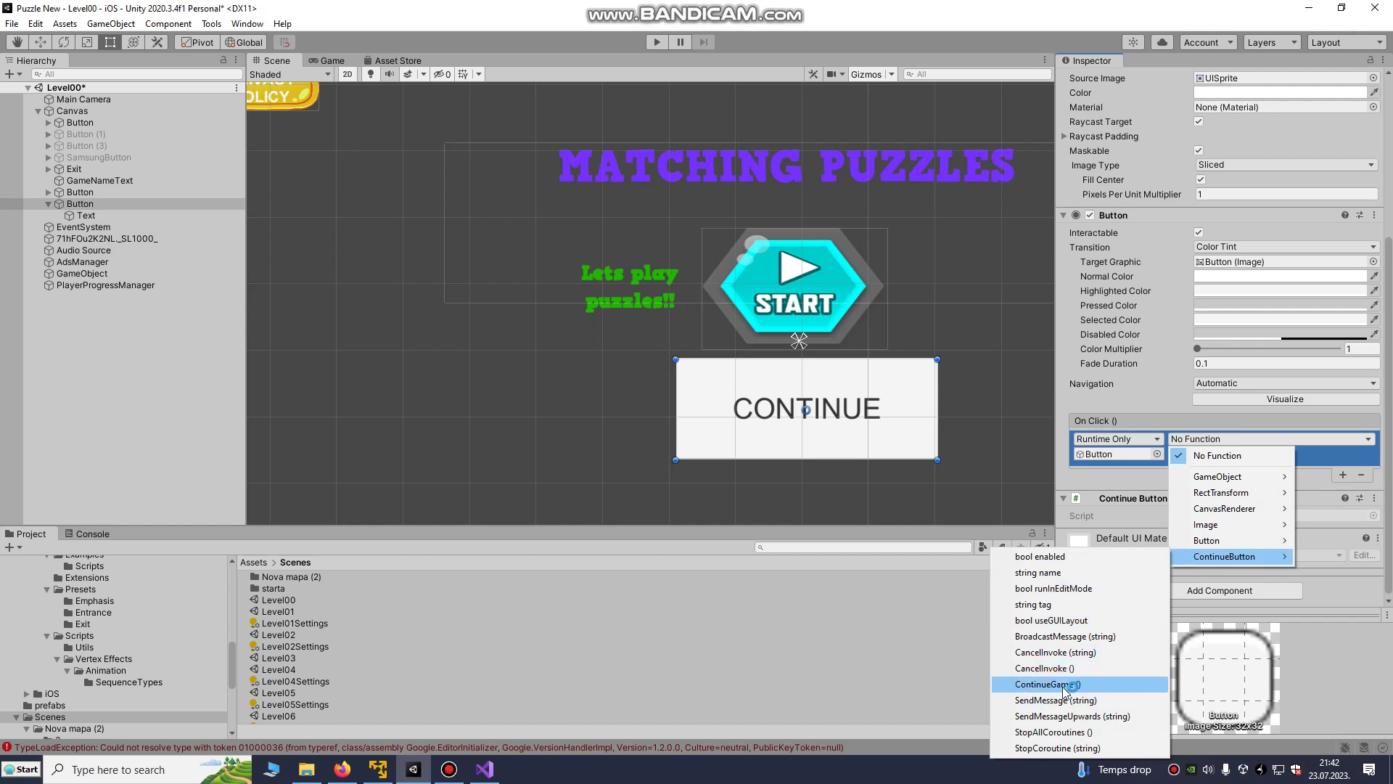
left_click(1056, 684)
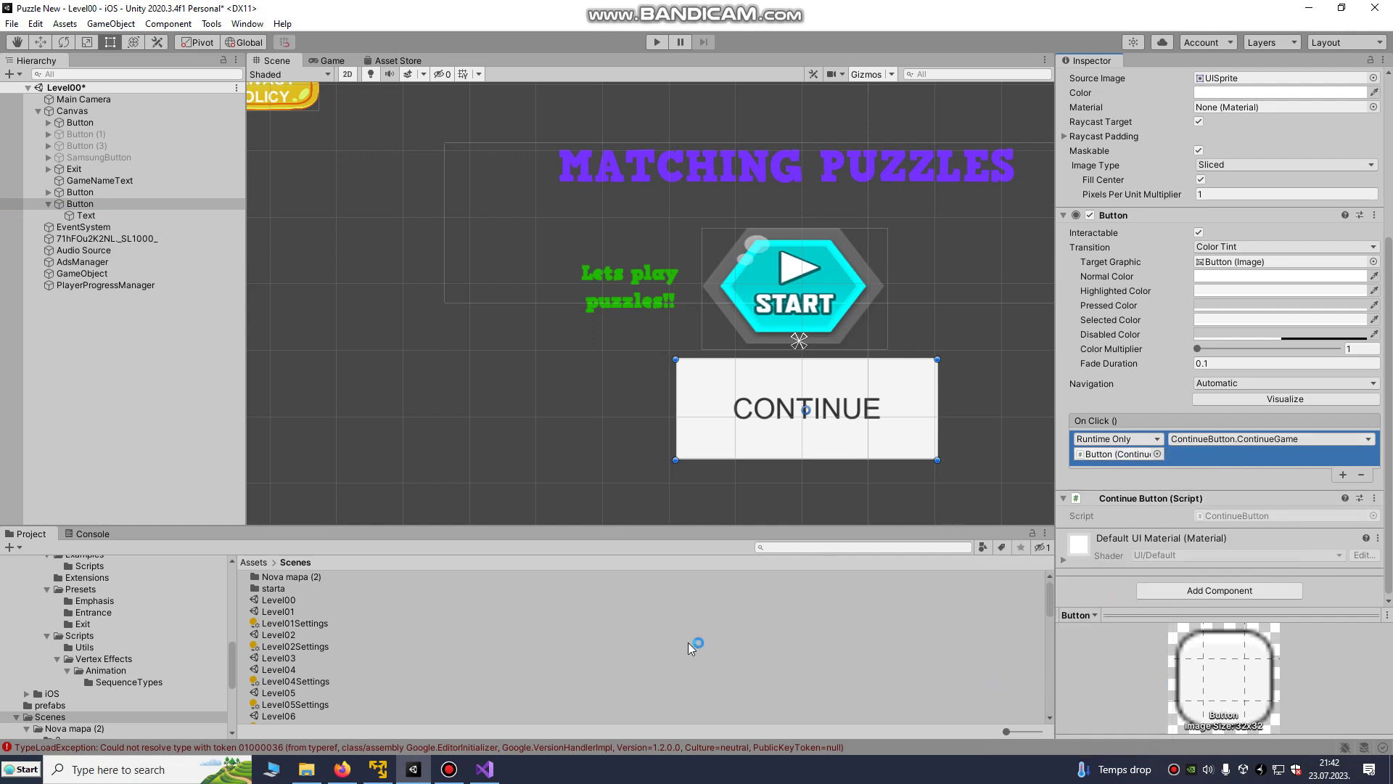
- Open ContinueButton.cs in Visual Studio from the component's Edit Script option
left_click(484, 769)
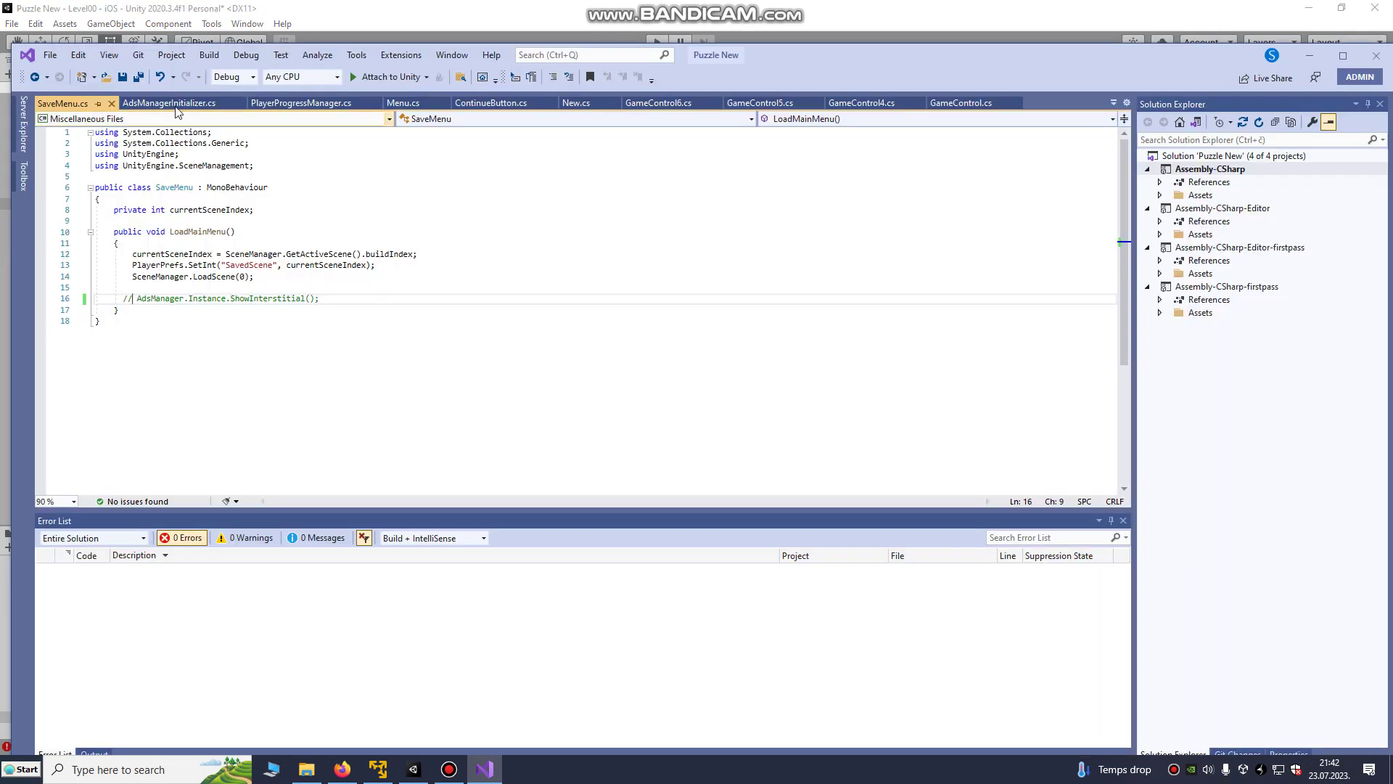
left_click(490, 102)
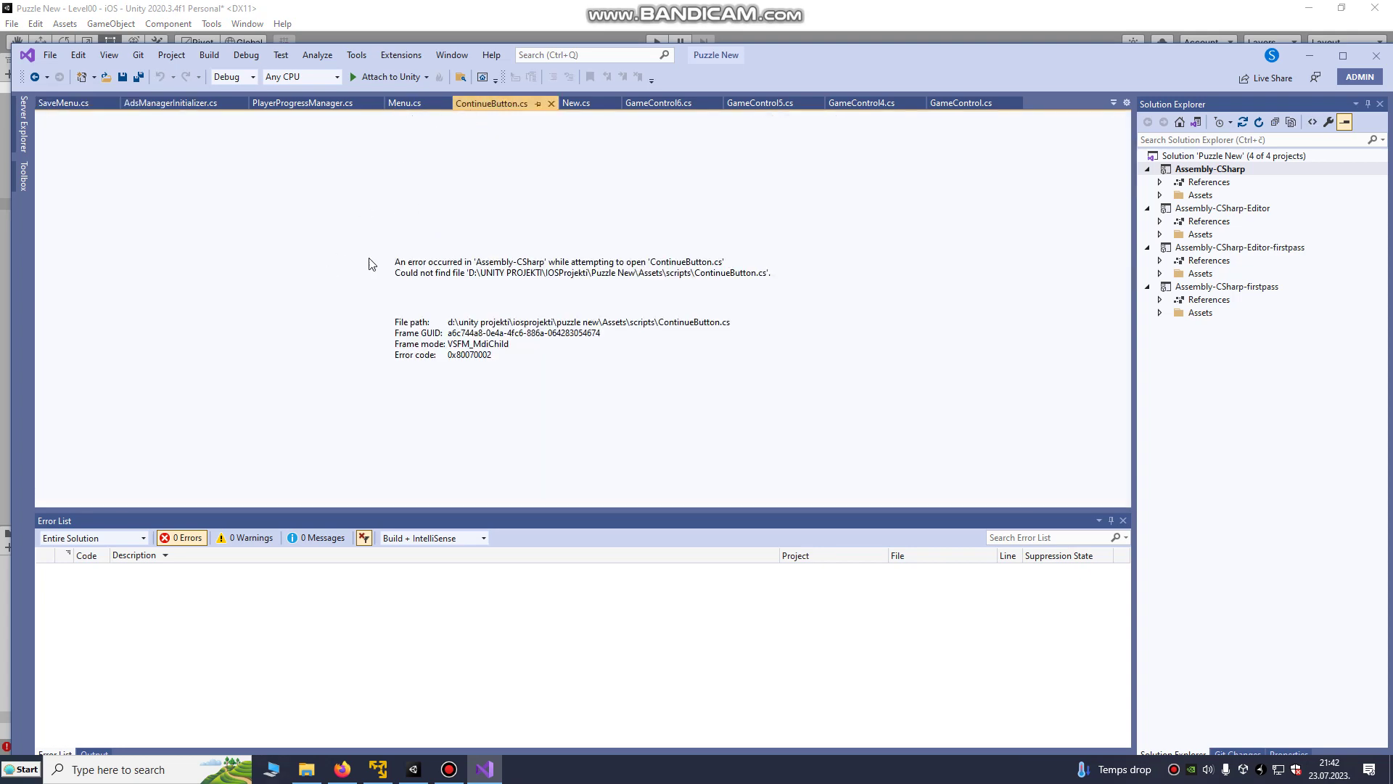
left_click(412, 768)
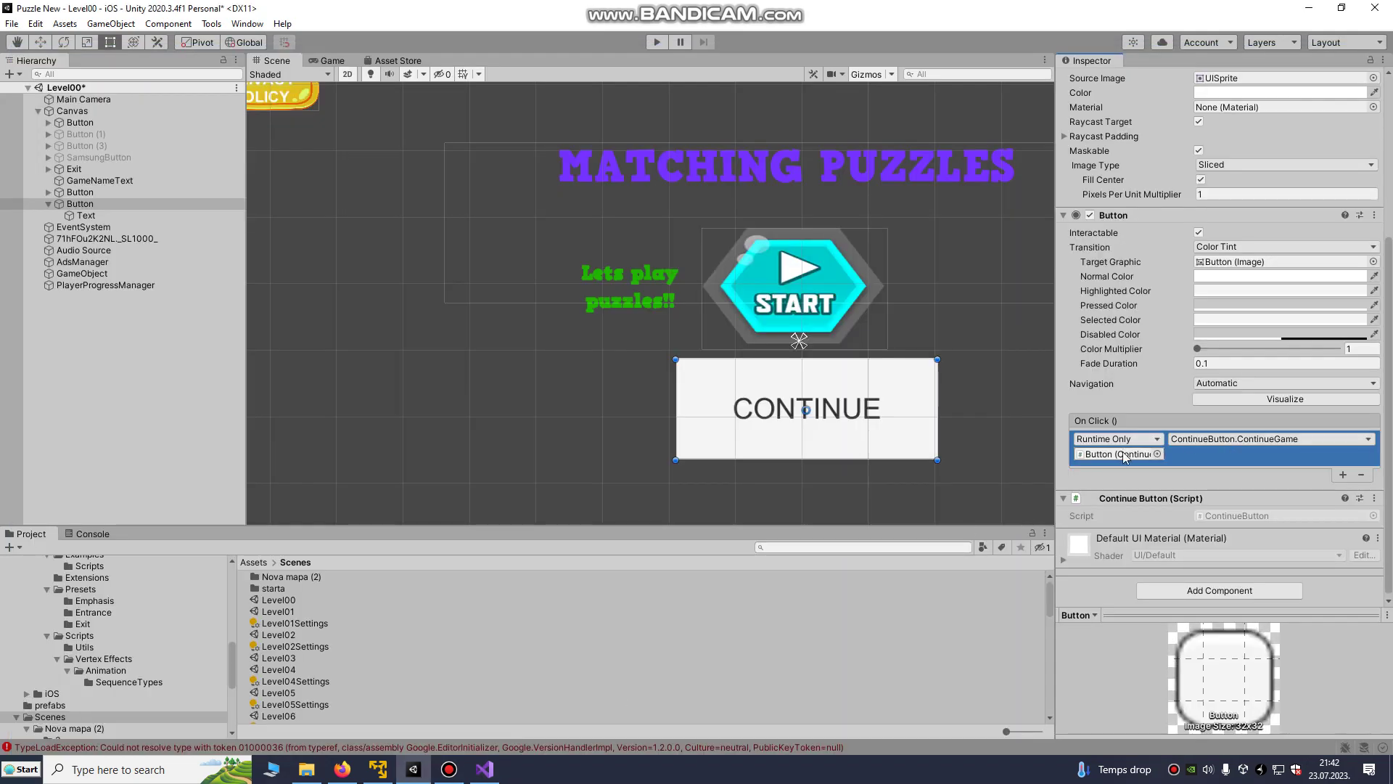
right_click(1117, 499)
left_click(1145, 665)
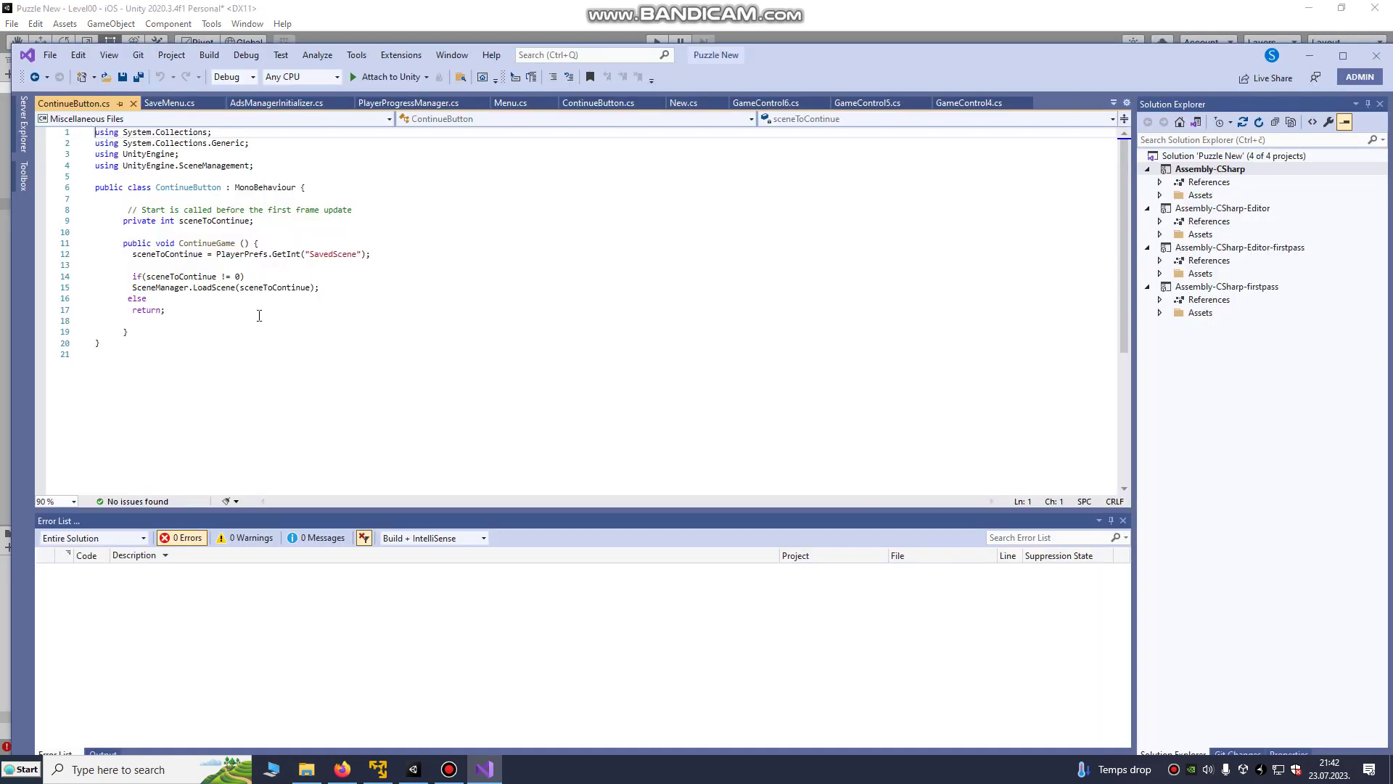
- Highlight ContinueGame's lines that read and load the saved scene, then return to Unity
left_click(113, 241)
left_click_drag(122, 254, 376, 253)
left_click_drag(124, 288, 333, 291)
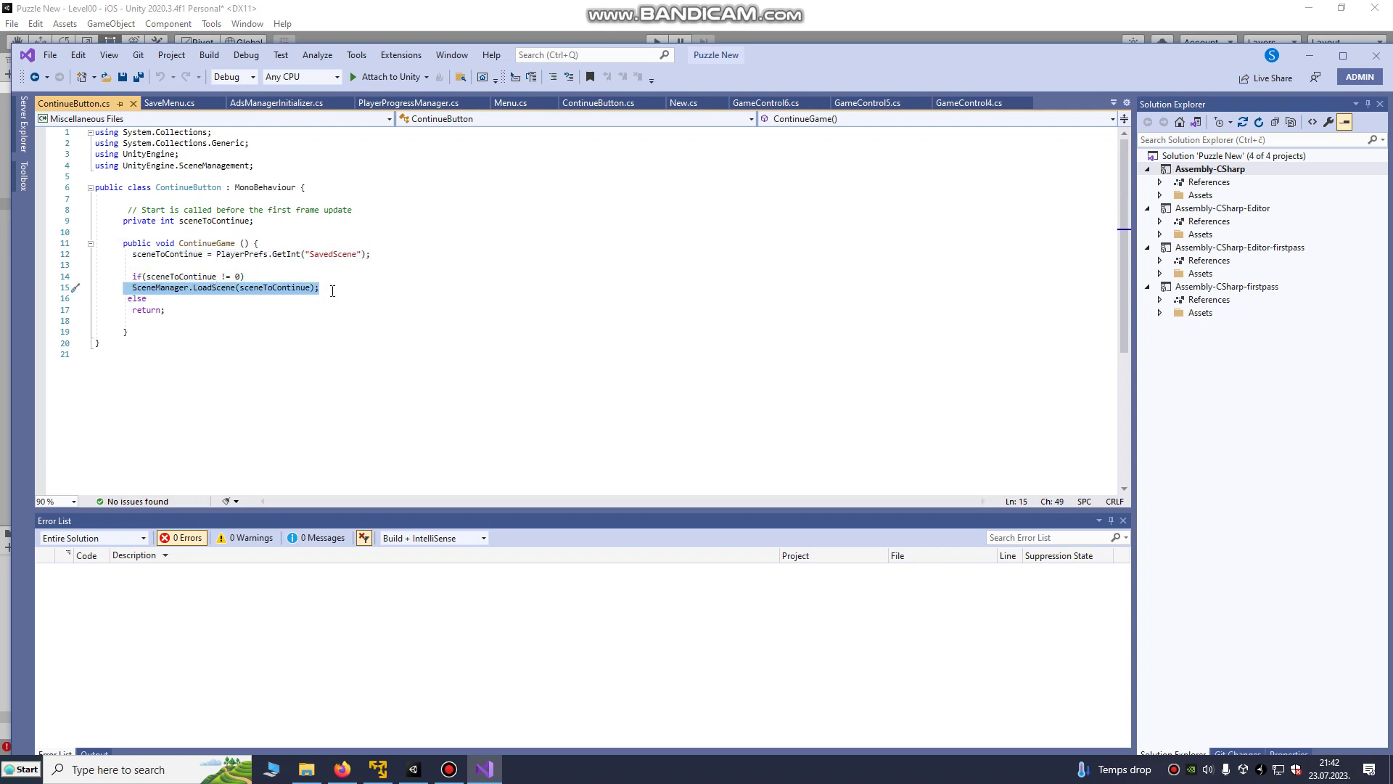
left_click(413, 768)
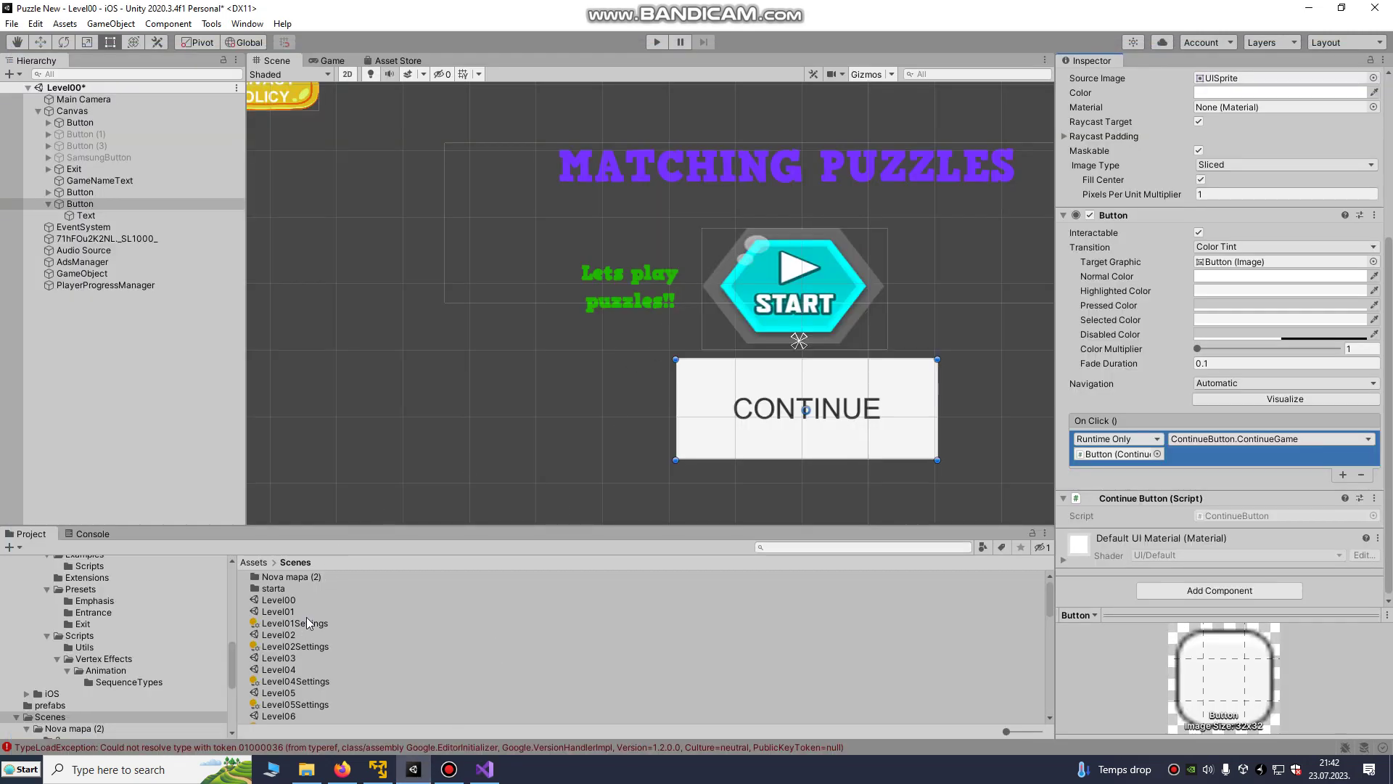
- Open the Level01 scene, answering the unsaved-changes prompt for the menu scene
left_click(281, 613)
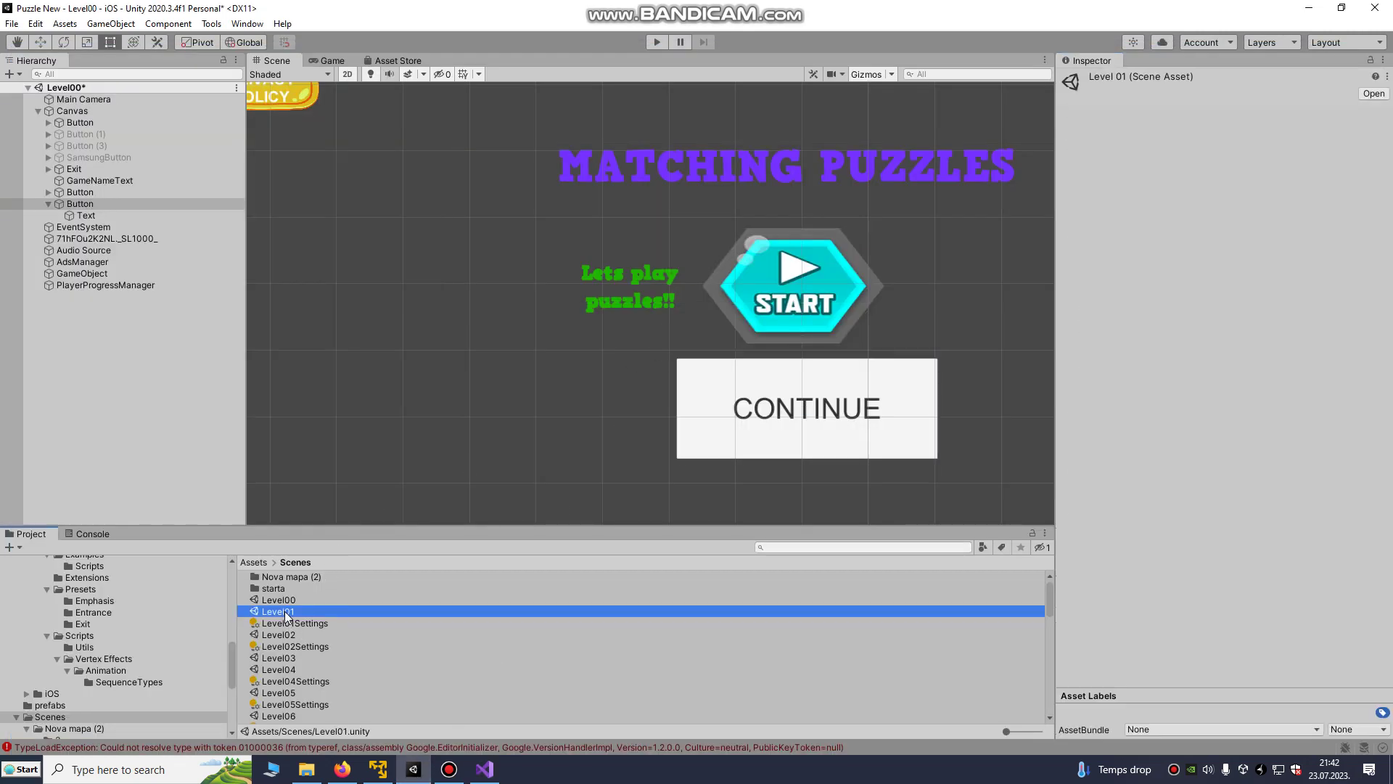
double_click(287, 618)
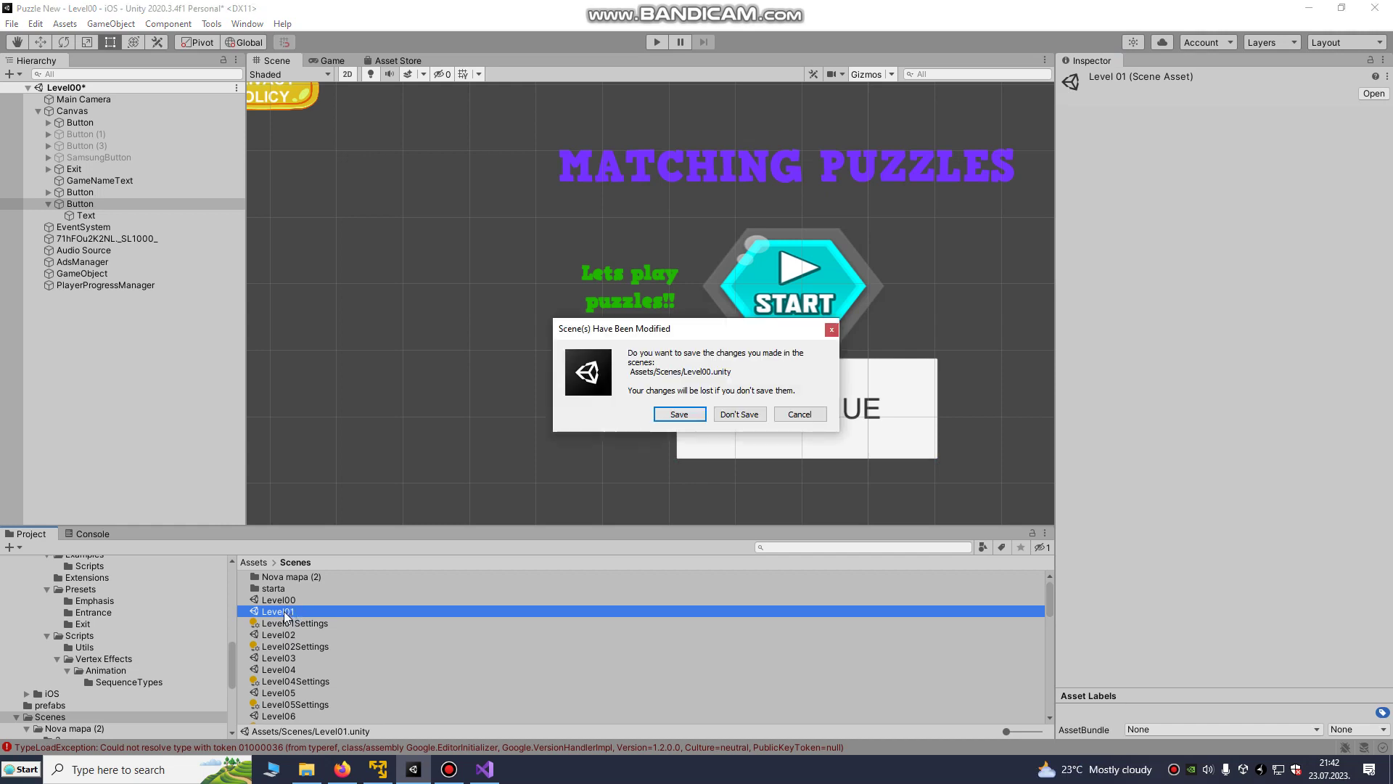
left_click(662, 417)
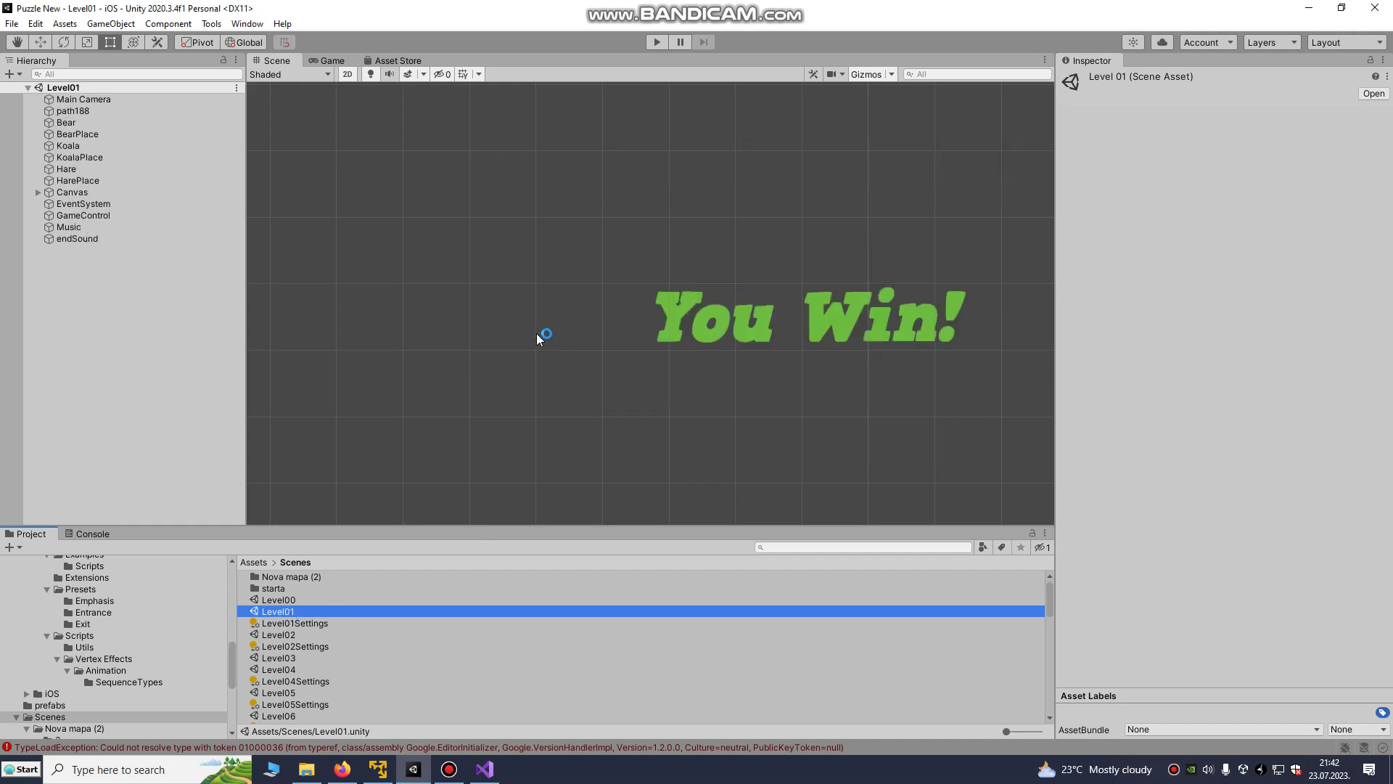
- Select Level01's EXIT TO MENU Button (1) and bring up its Save Menu component options
left_click(41, 196)
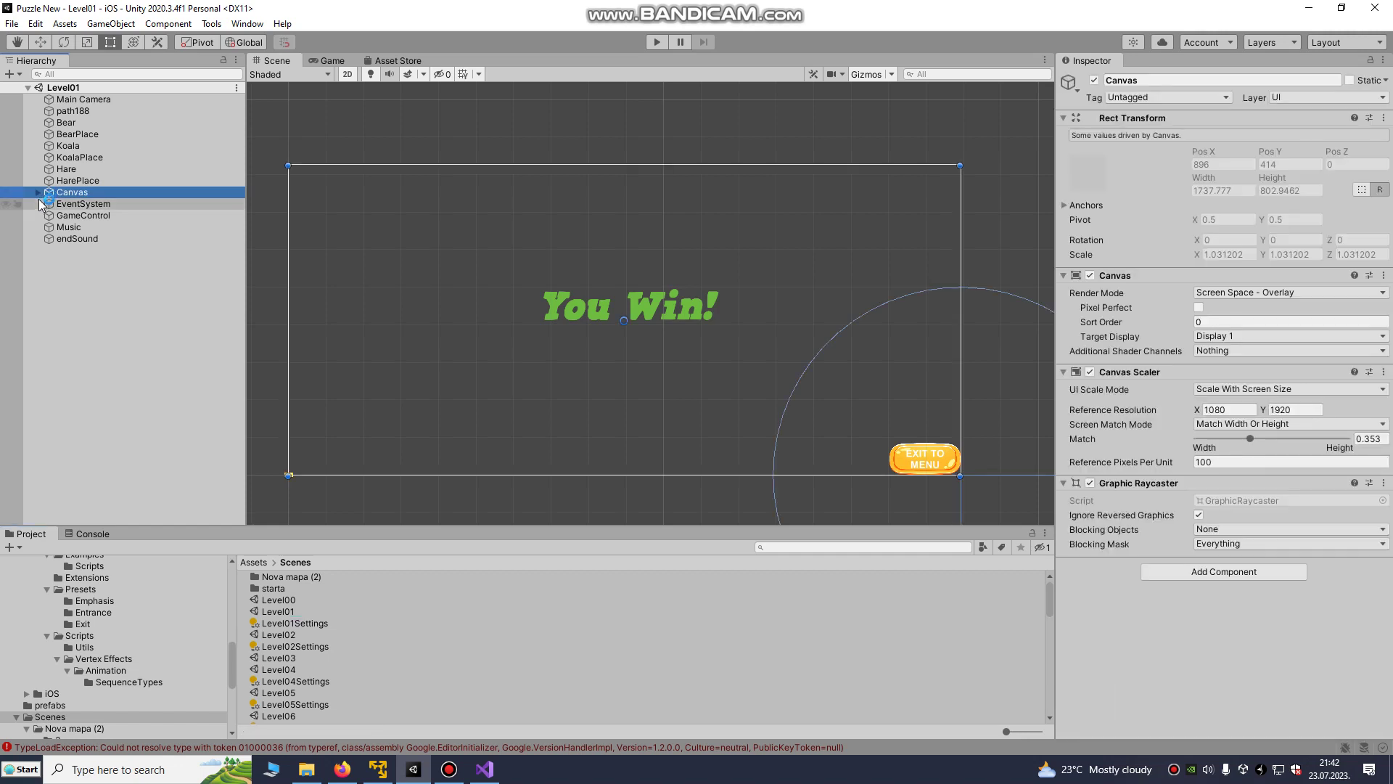
left_click(38, 198)
left_click(929, 467)
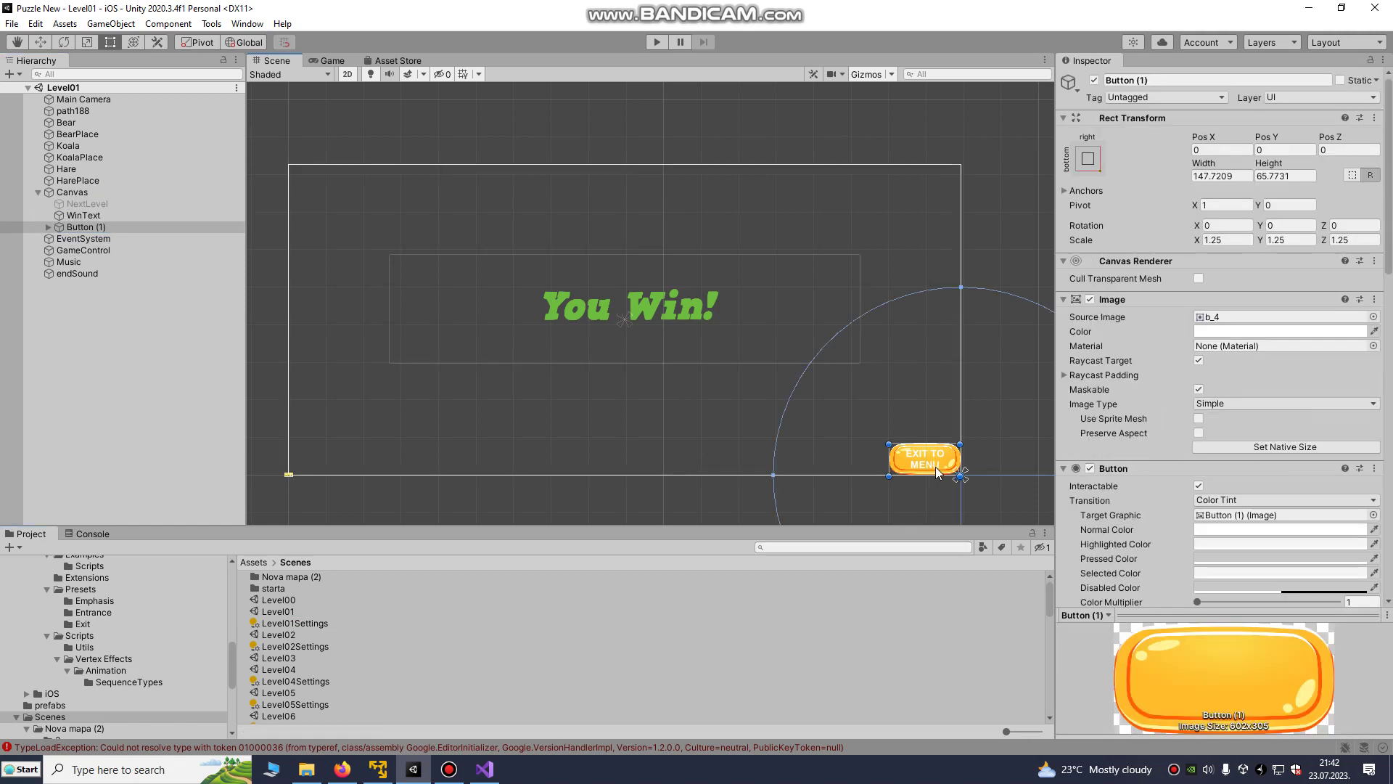
scroll(935, 467, "up", 1)
scroll(935, 467, "up", 2)
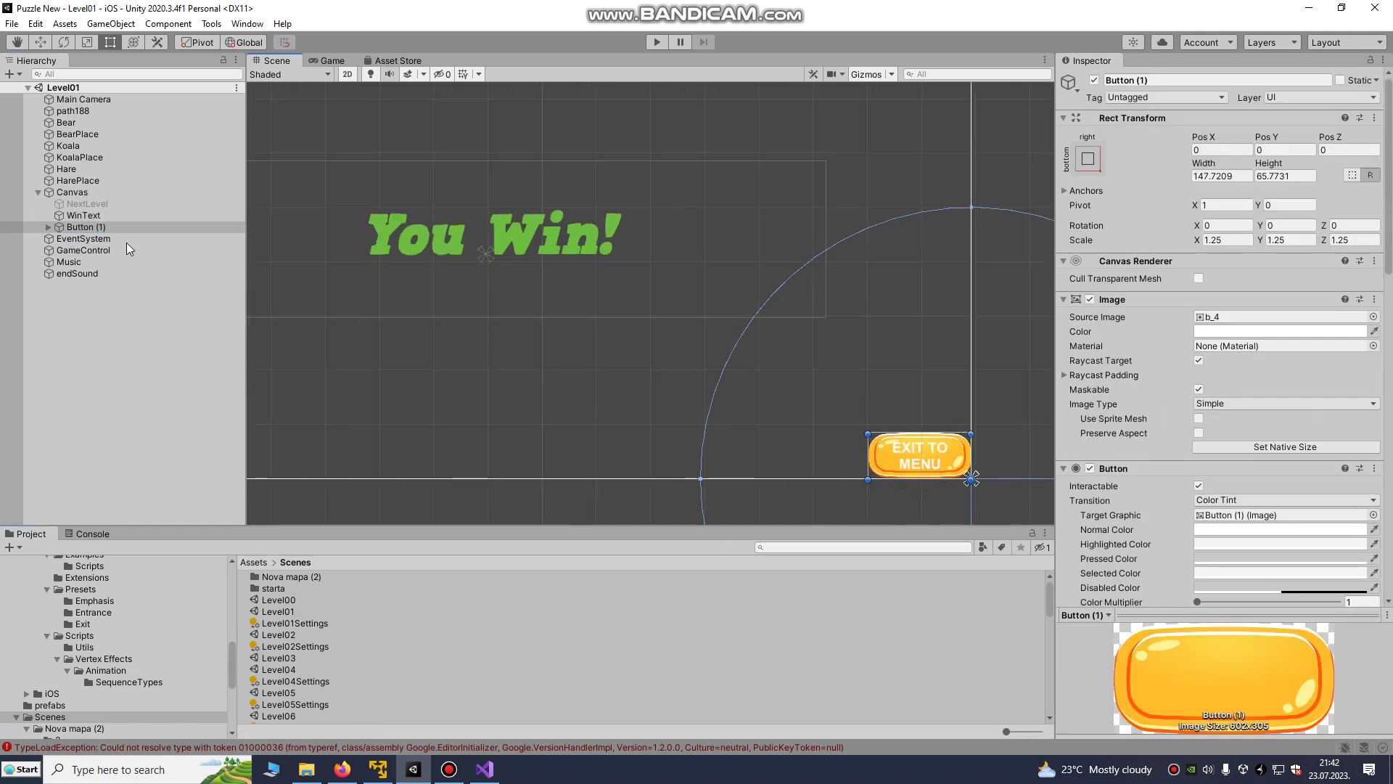
left_click(54, 229)
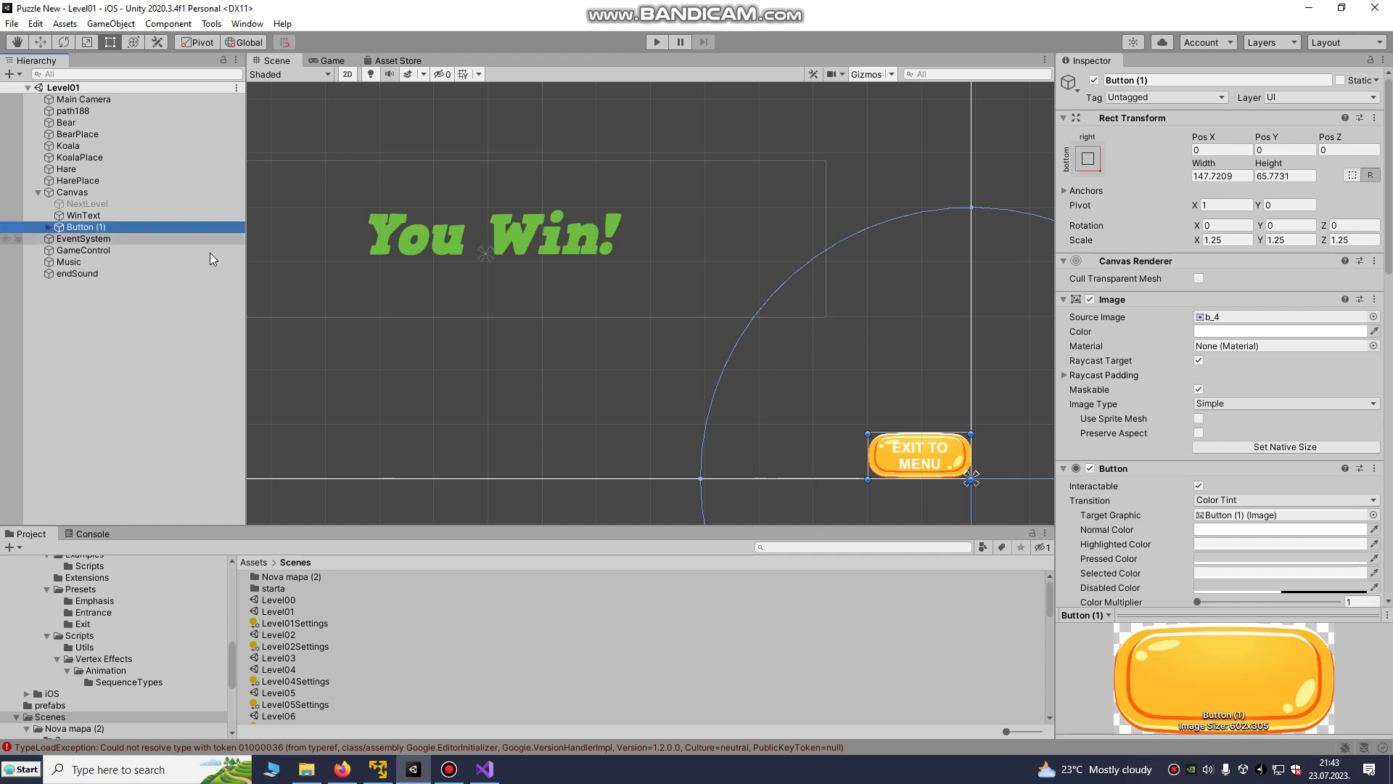
scroll(1289, 539, "down", 5)
scroll(1289, 539, "down", 3)
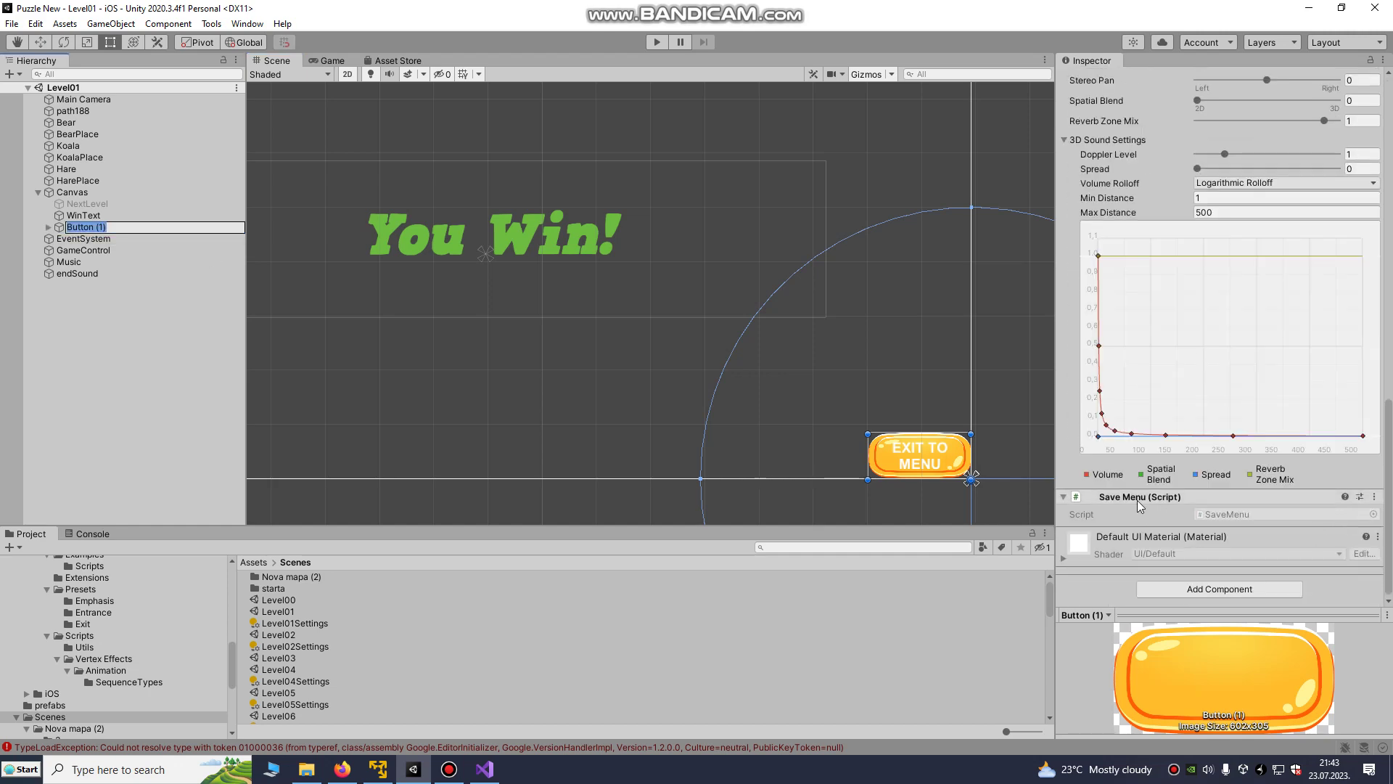
scroll(1137, 499, "up", 4)
scroll(1135, 518, "up", 4)
scroll(1189, 444, "down", 5)
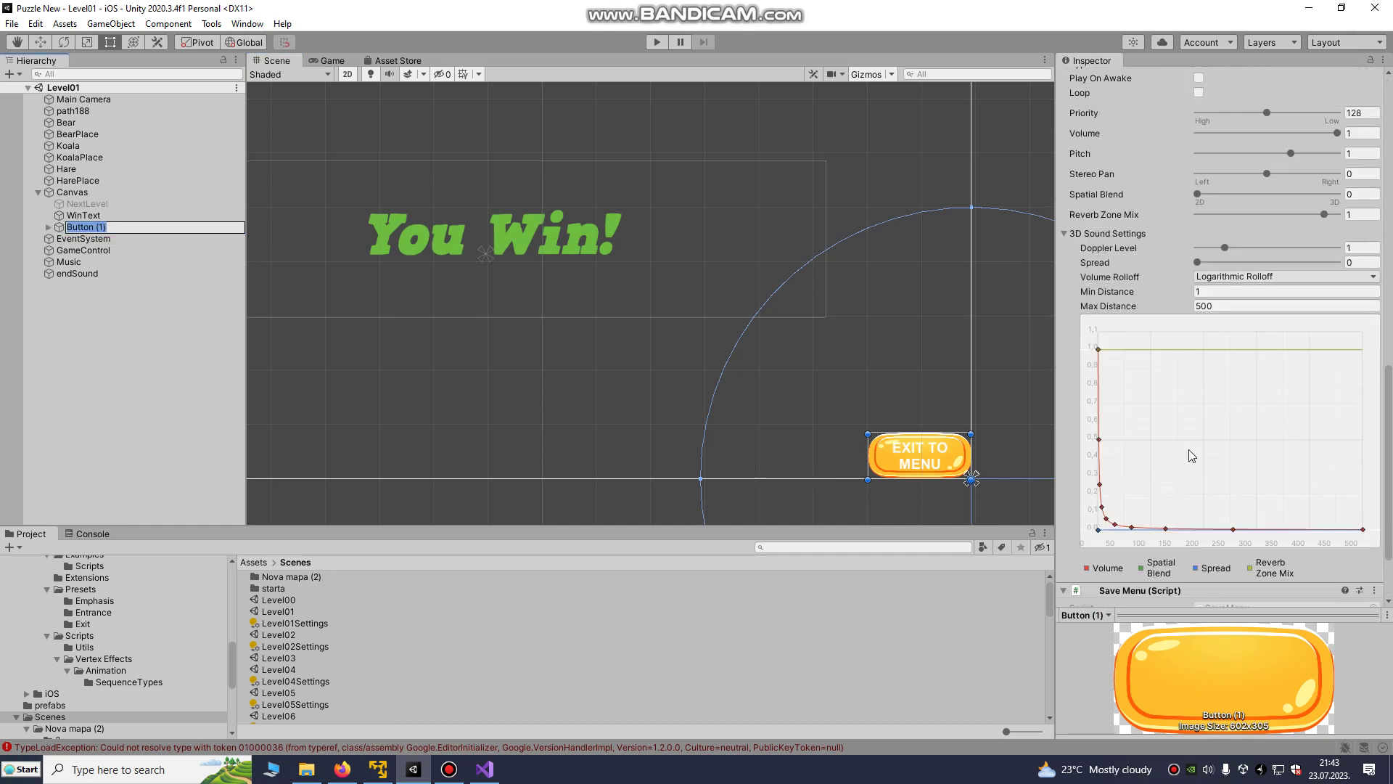
scroll(1188, 452, "down", 3)
right_click(1133, 503)
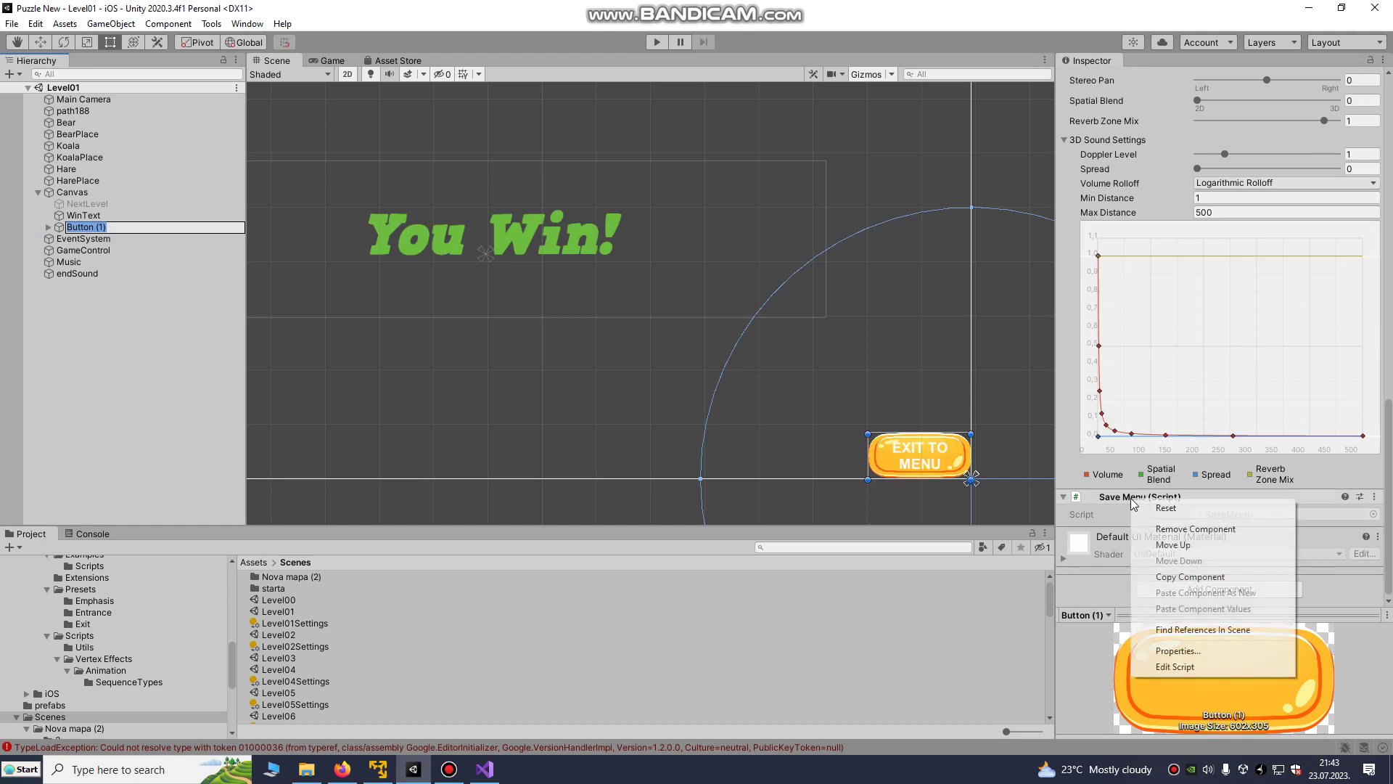
- Open SaveMenu.cs and highlight LoadMainMenu's PlayerPrefs.SetInt scene-index line
left_click(1190, 667)
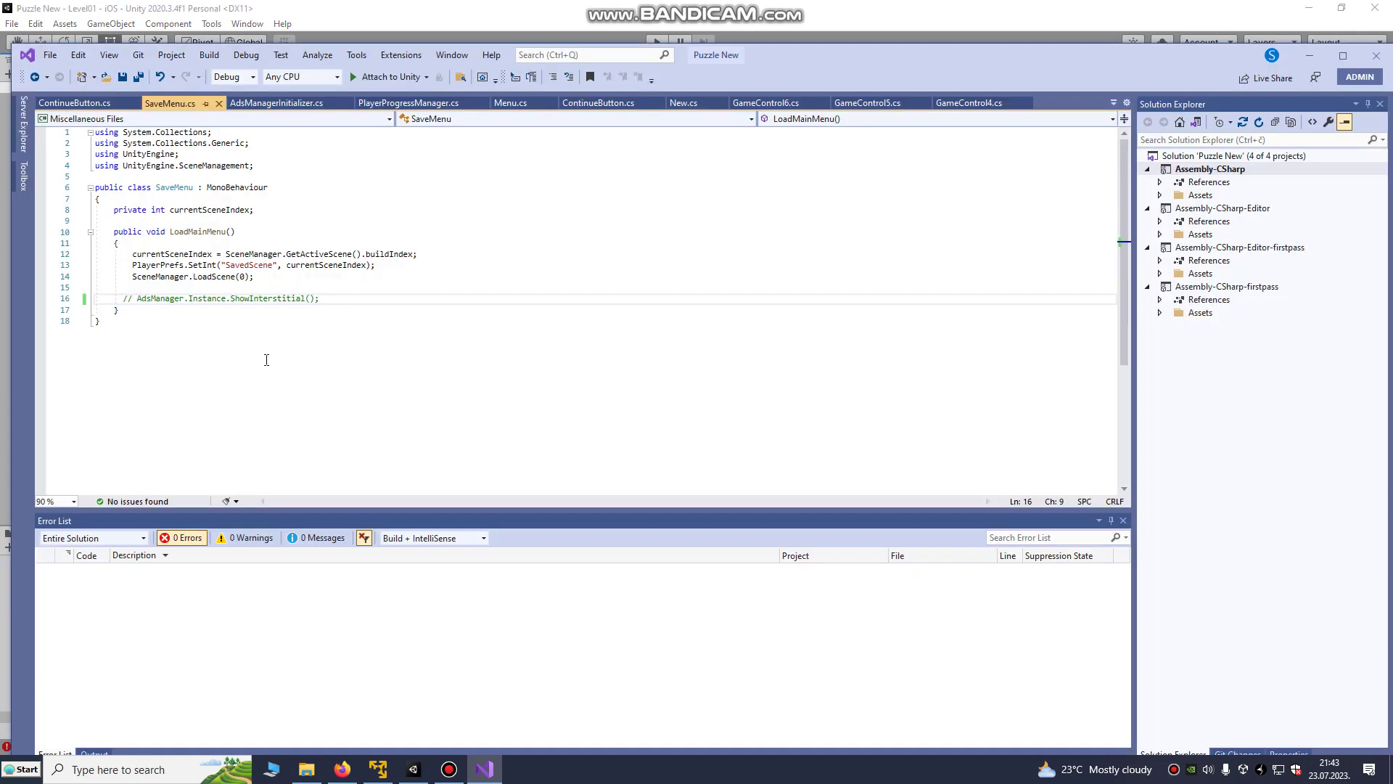
left_click(132, 275)
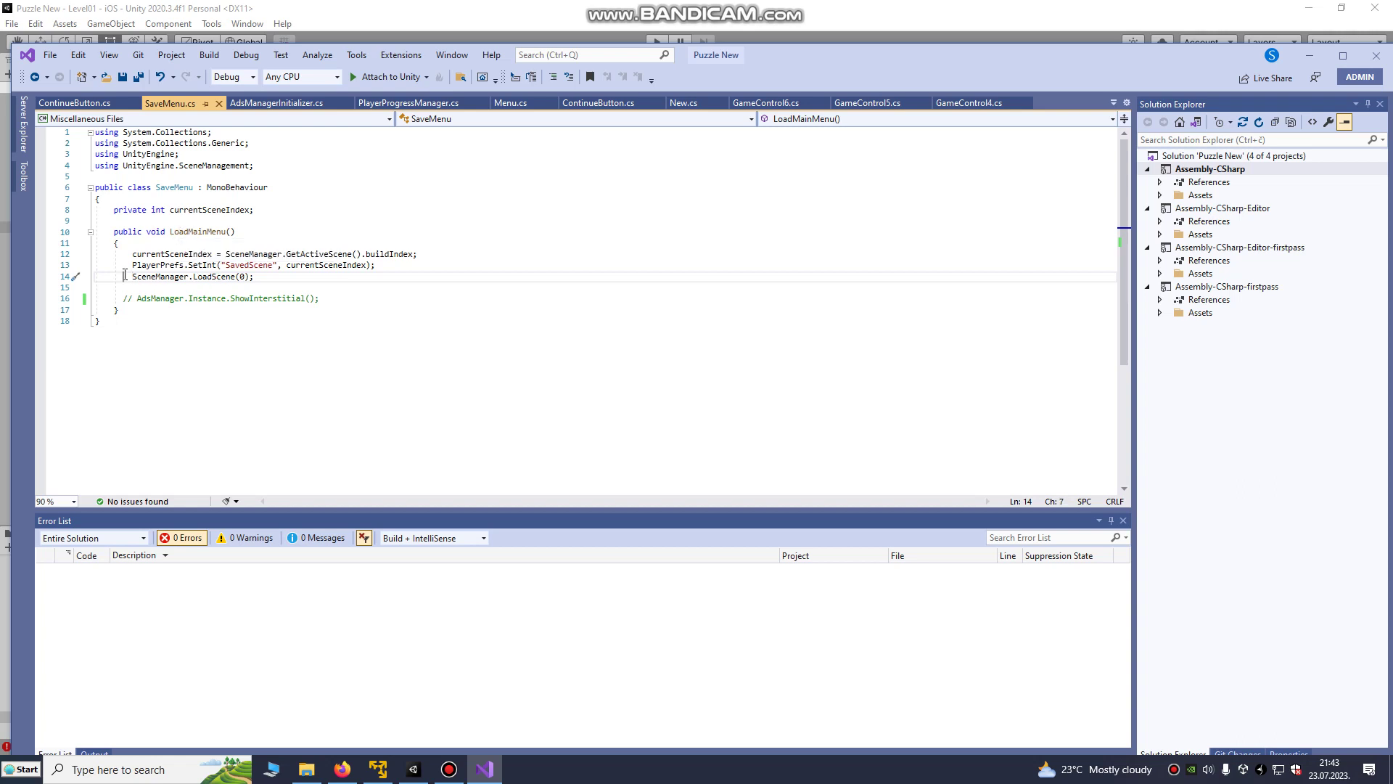
left_click_drag(131, 265, 422, 262)
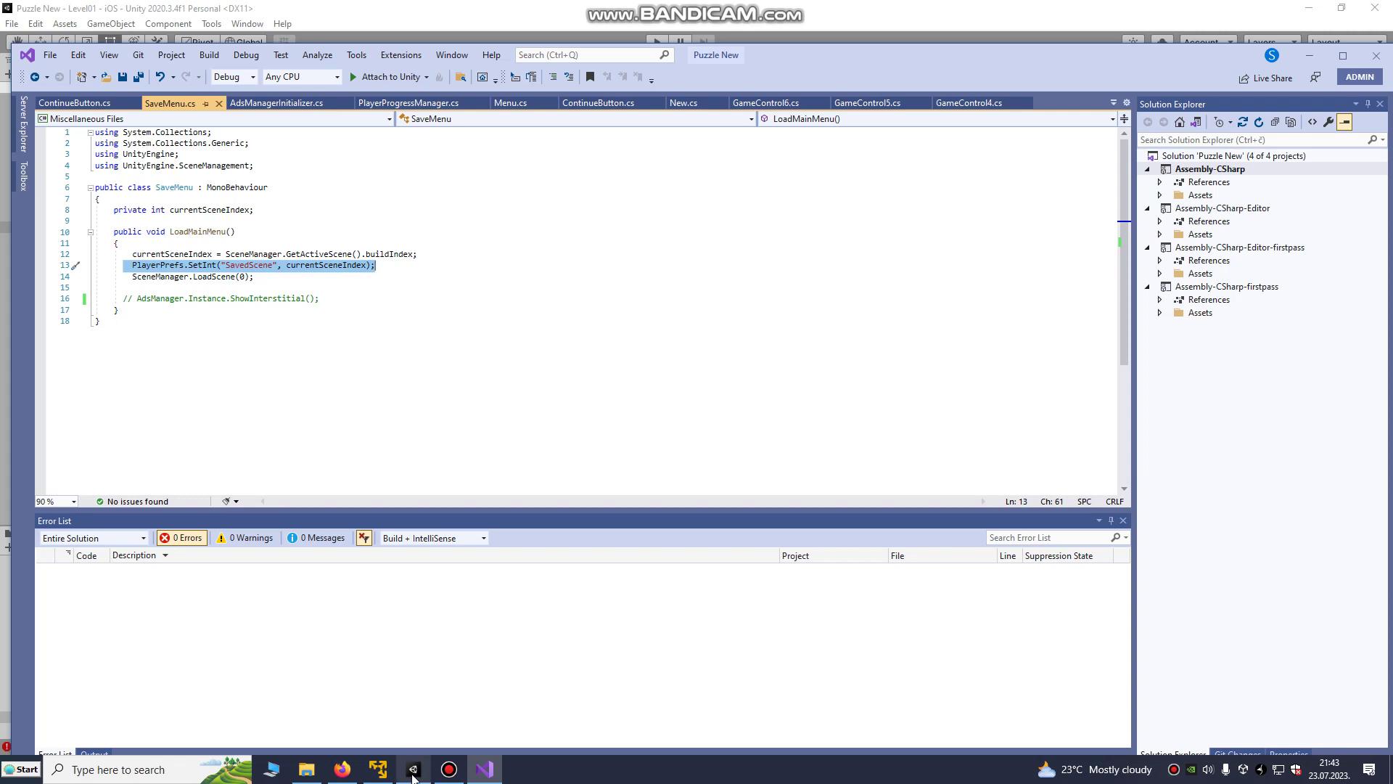
- Remove the existing Save Menu script from Button (1)
left_click(413, 770)
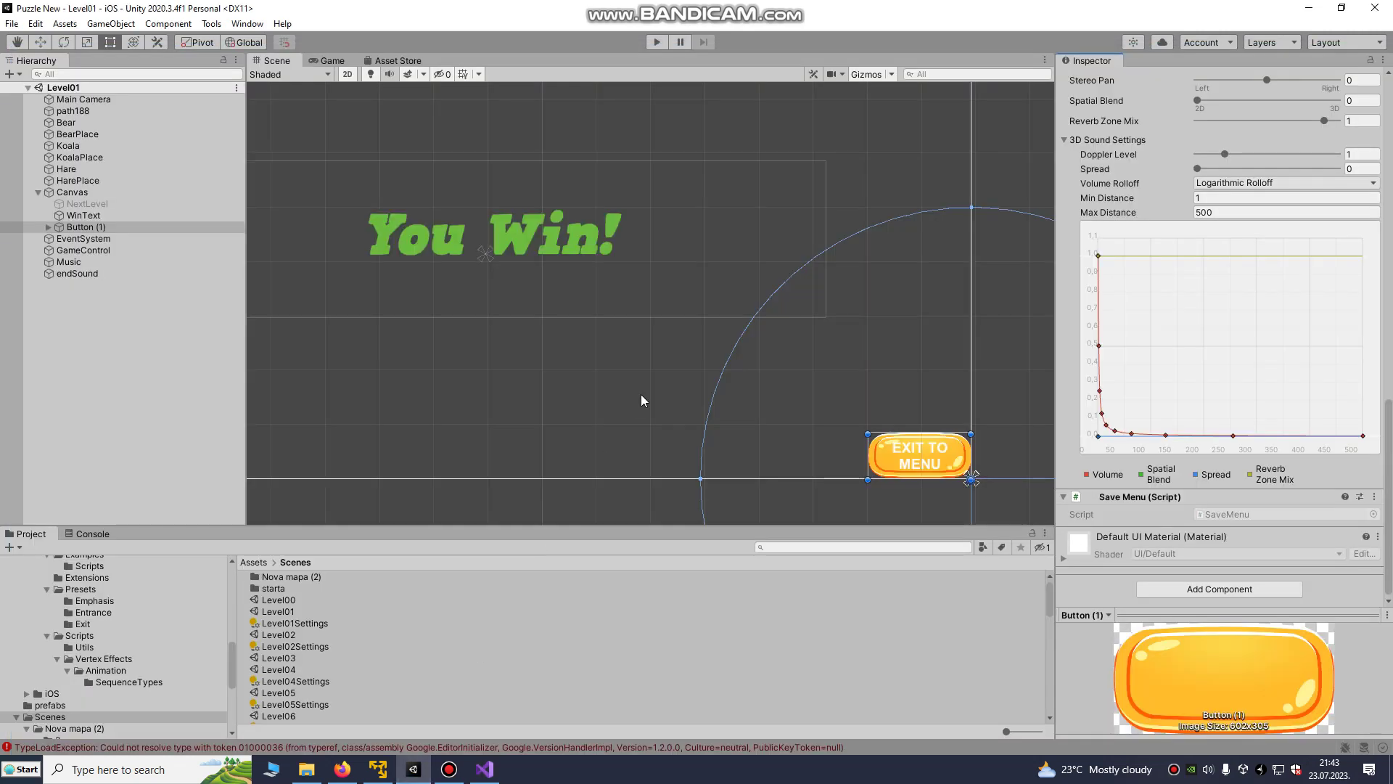
scroll(641, 400, "down", 2)
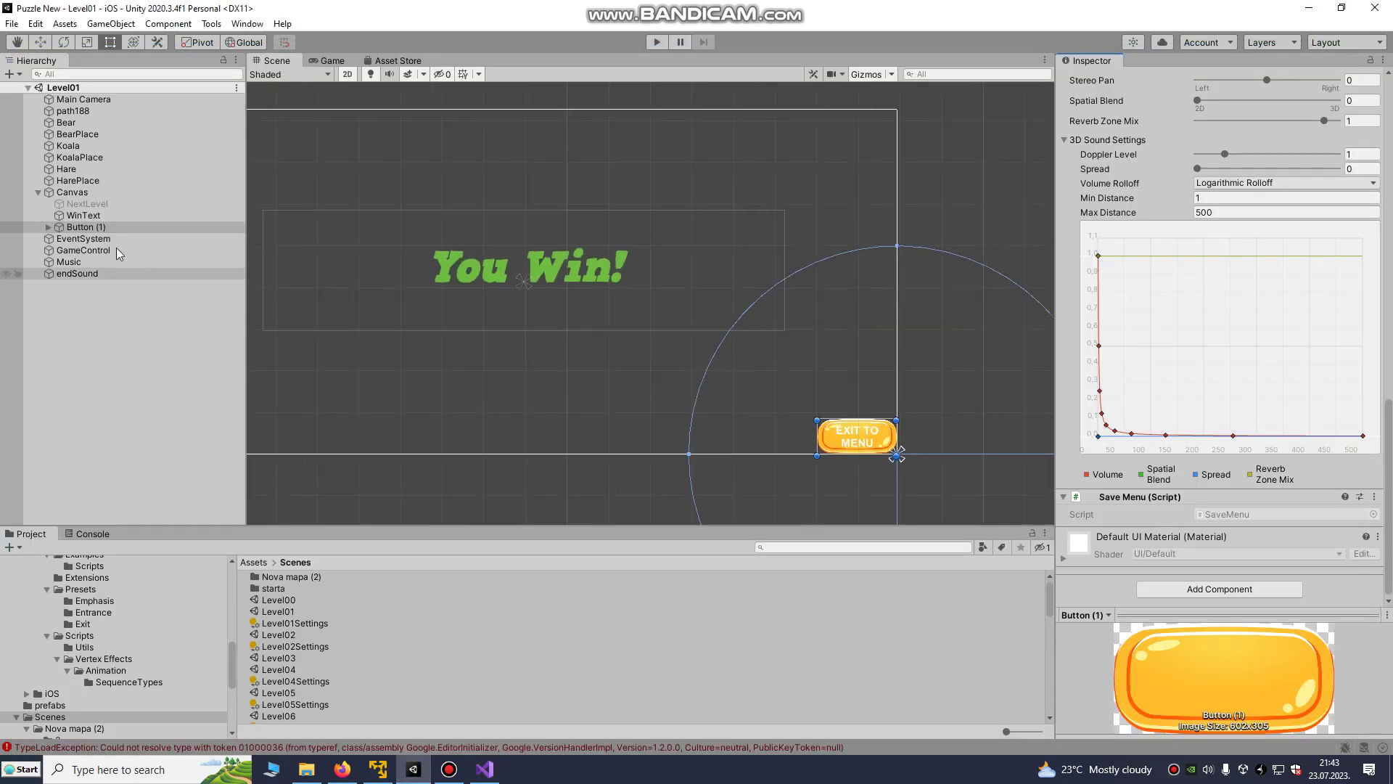
left_click(94, 226)
right_click(1129, 502)
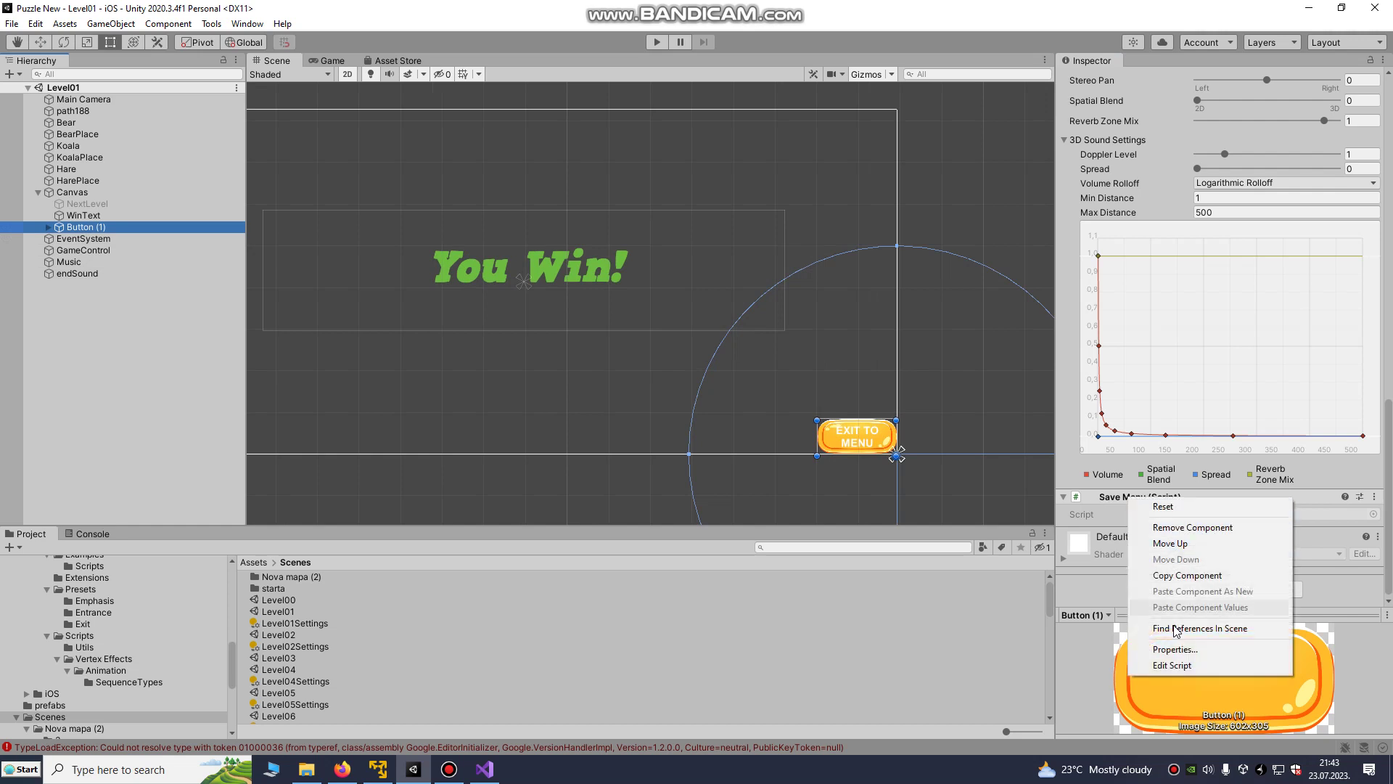
left_click(1198, 528)
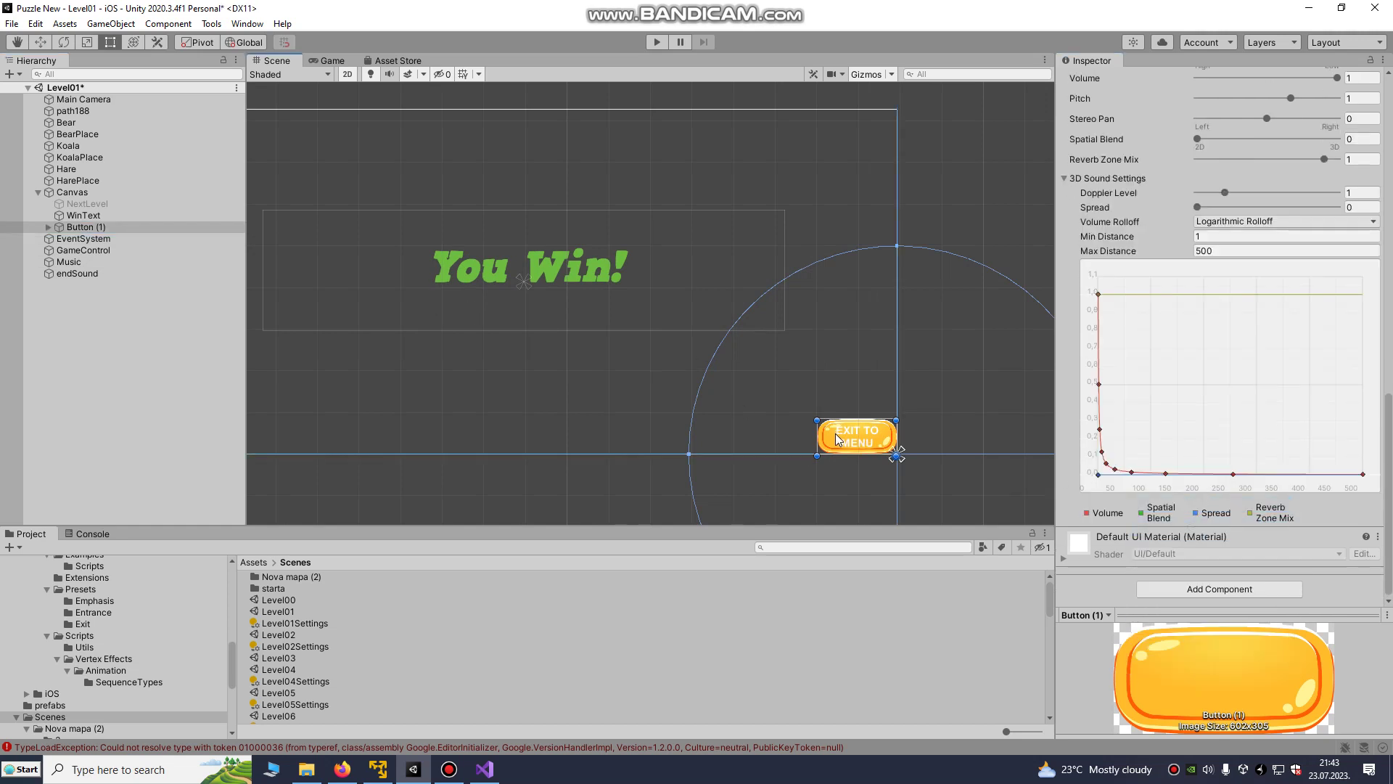
- Add Save Menu again and wire On Click to Button (1)'s SaveMenu.LoadMainMenu()
left_click(1186, 590)
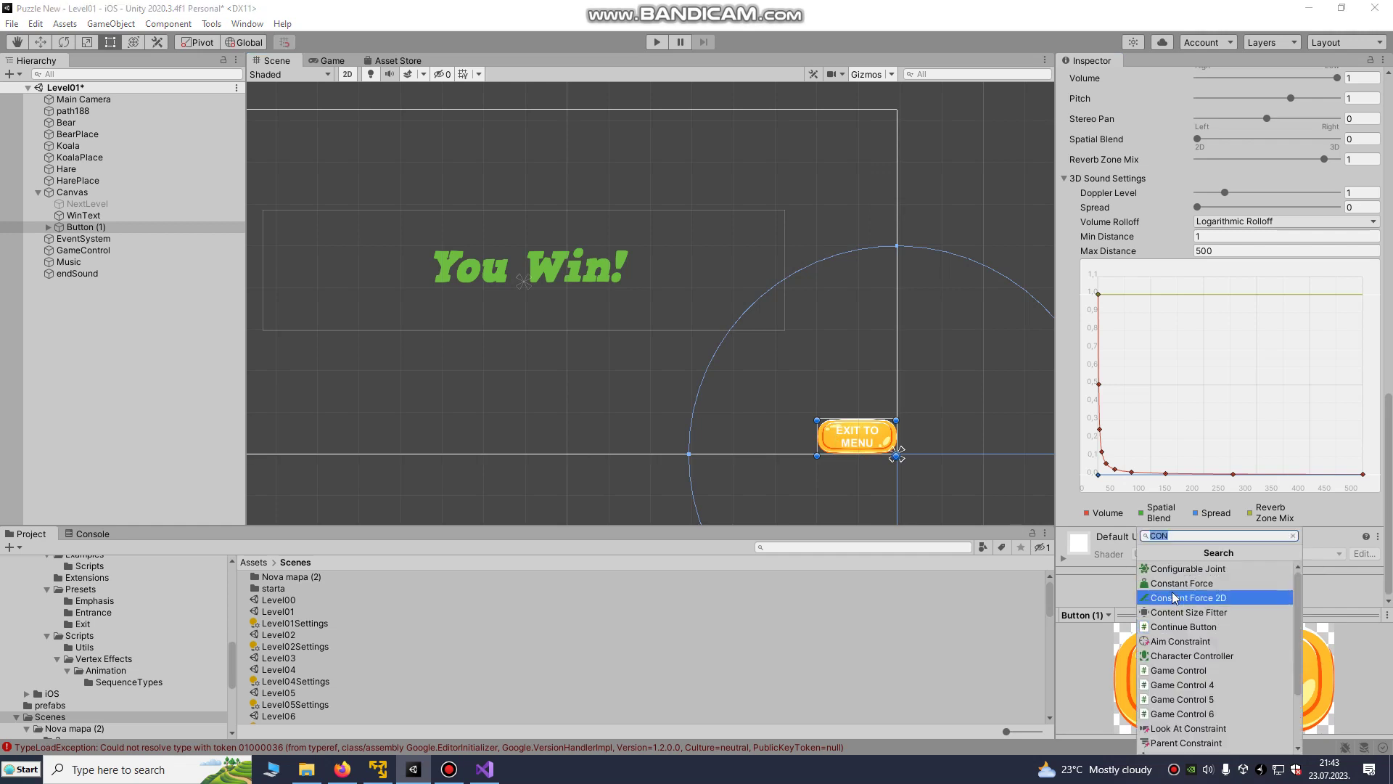
type("MEN")
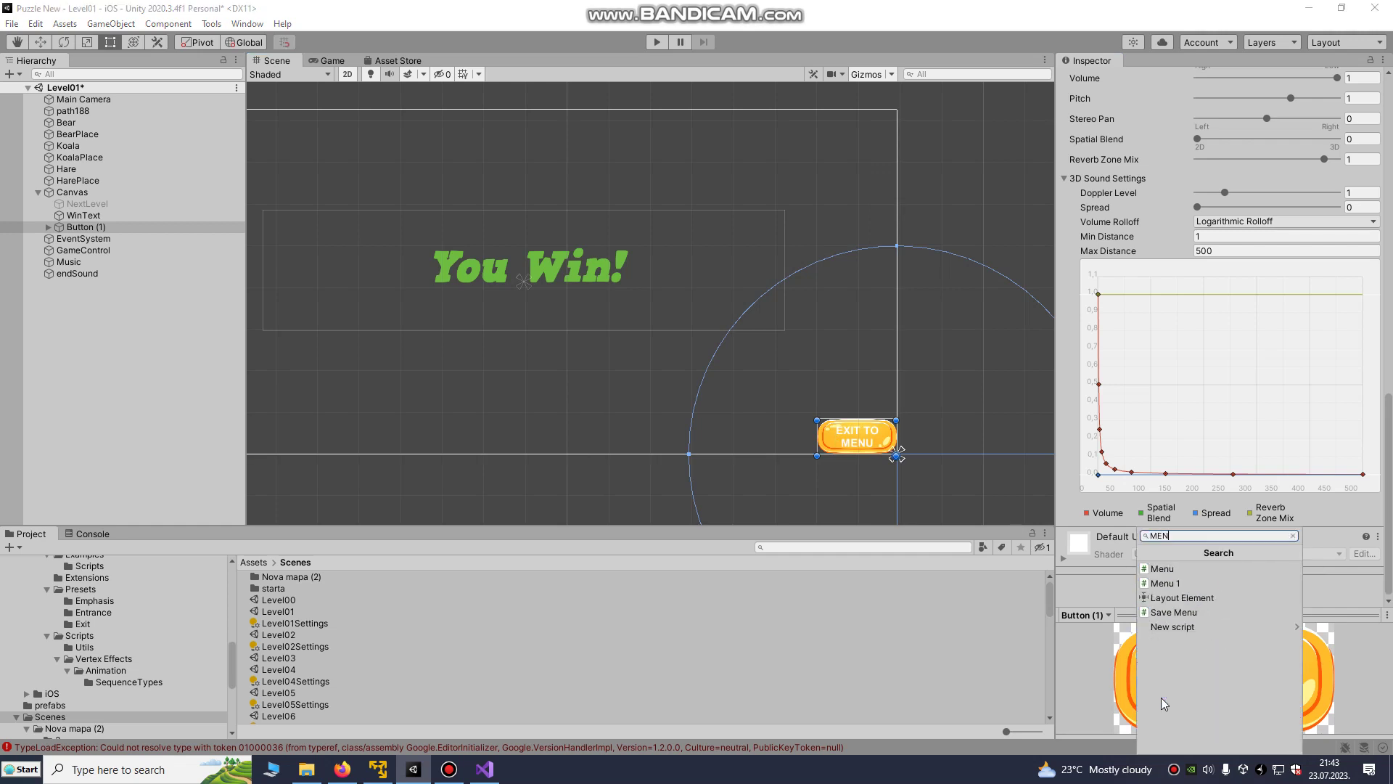
left_click(1189, 612)
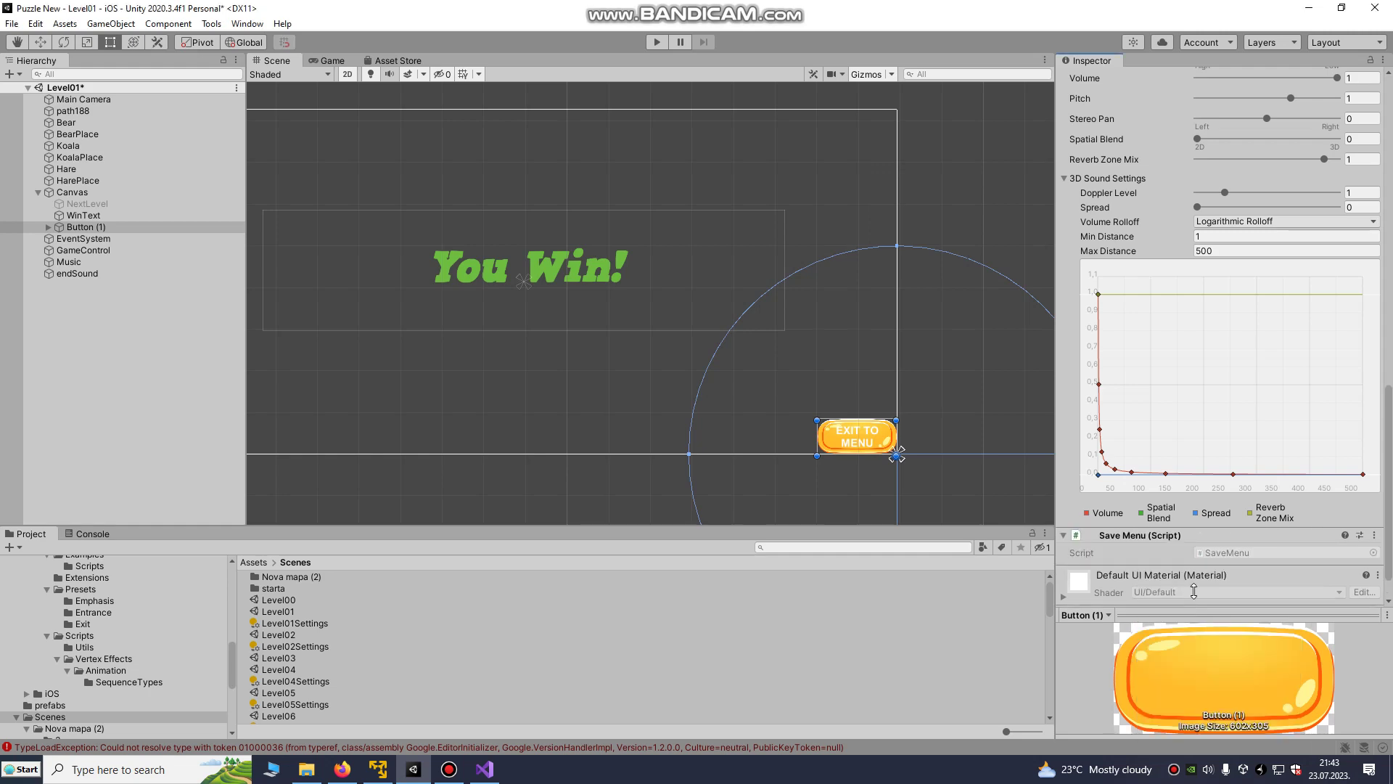
scroll(1212, 500, "up", 10)
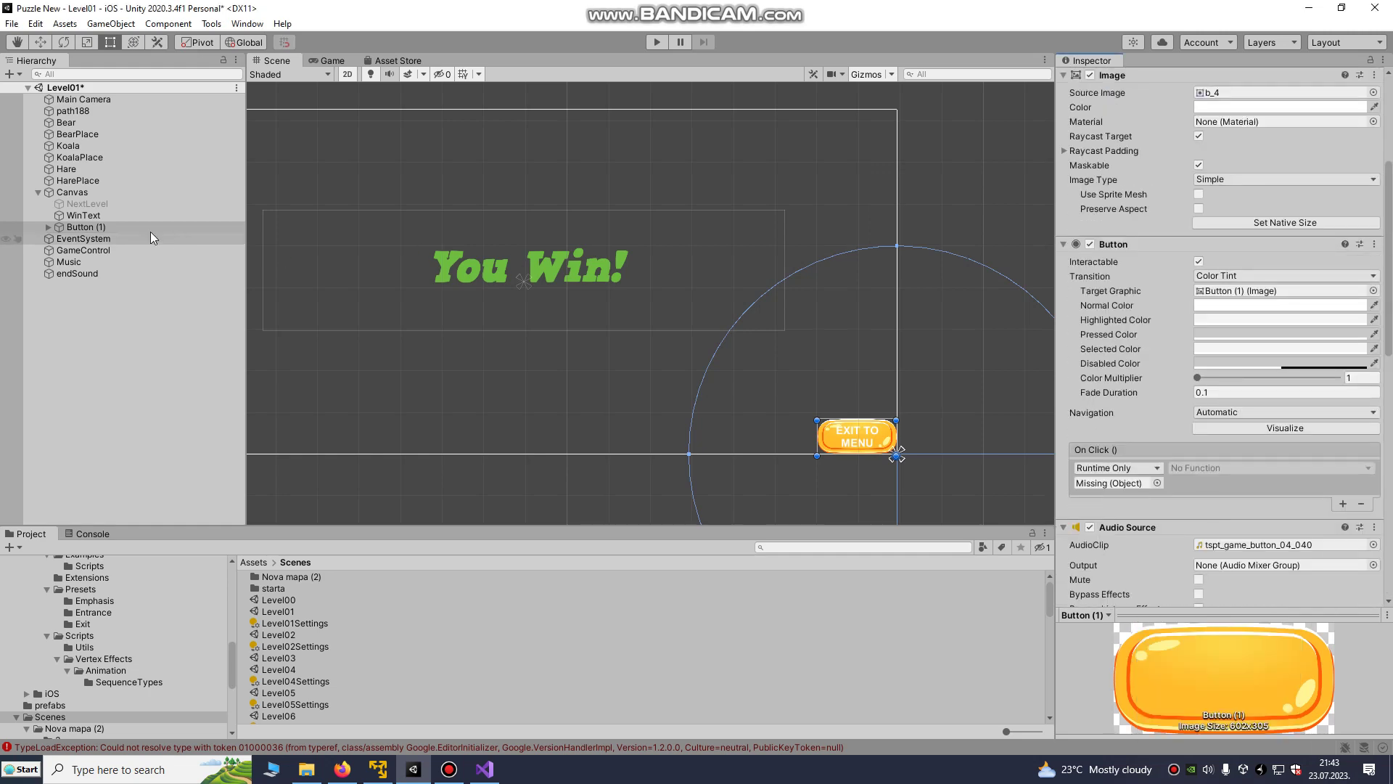
left_click_drag(86, 228, 1122, 483)
left_click(1193, 465)
mouse_move(1214, 602)
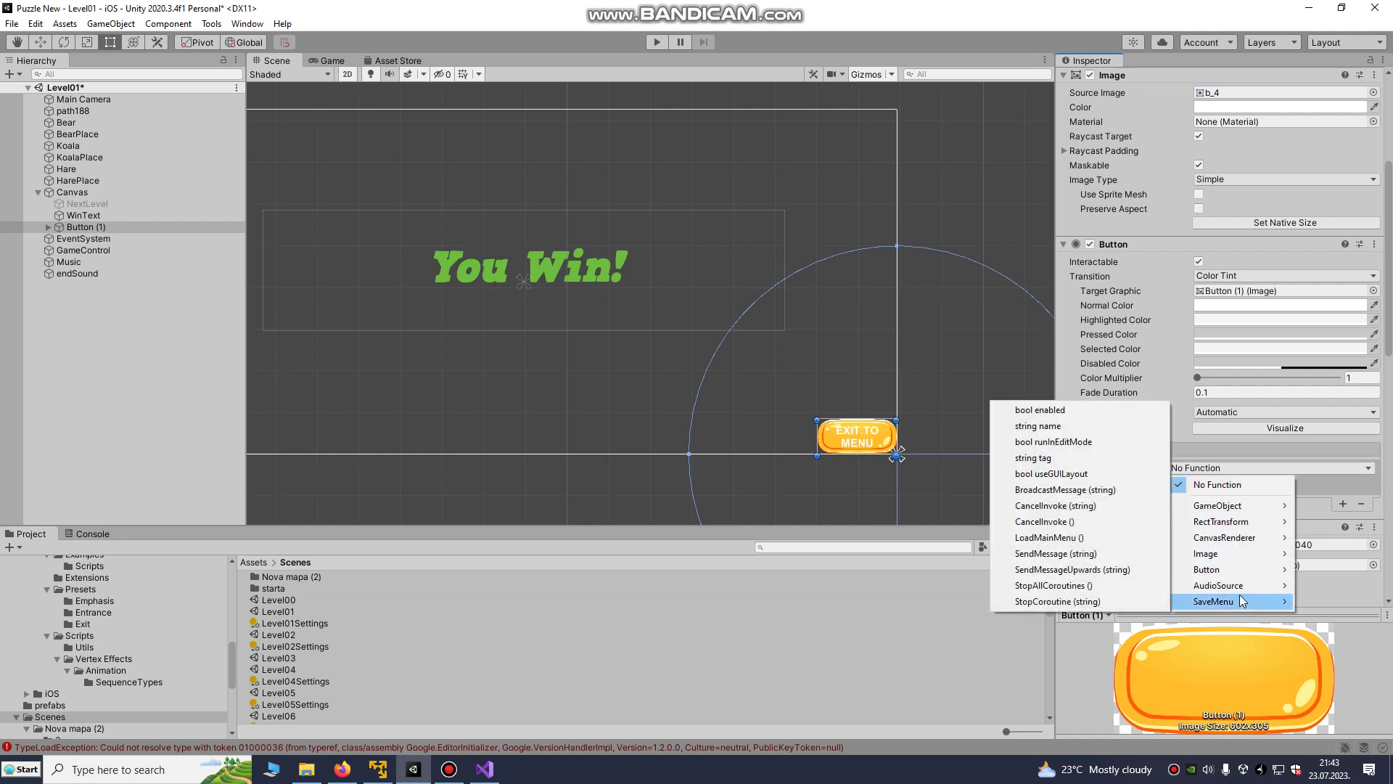
left_click(1062, 537)
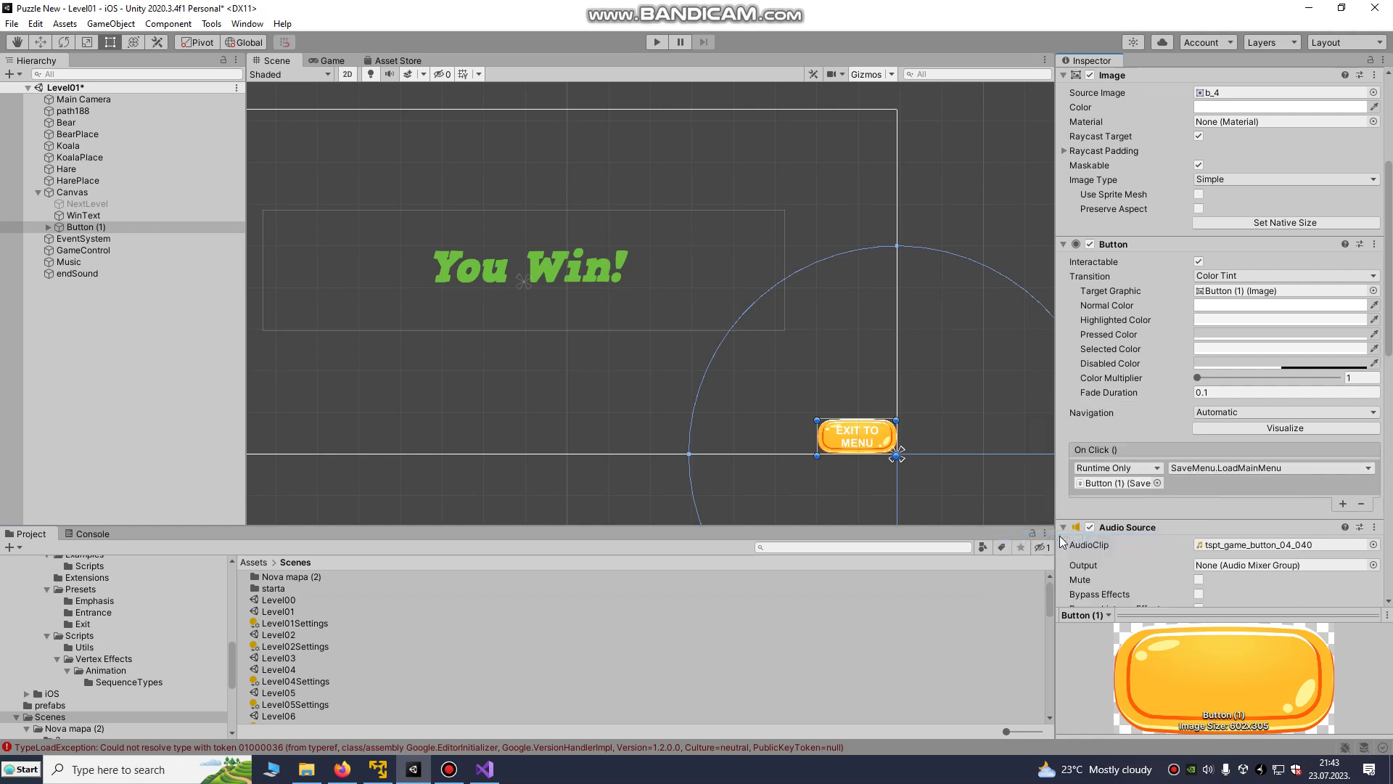
scroll(718, 98, "down", 2)
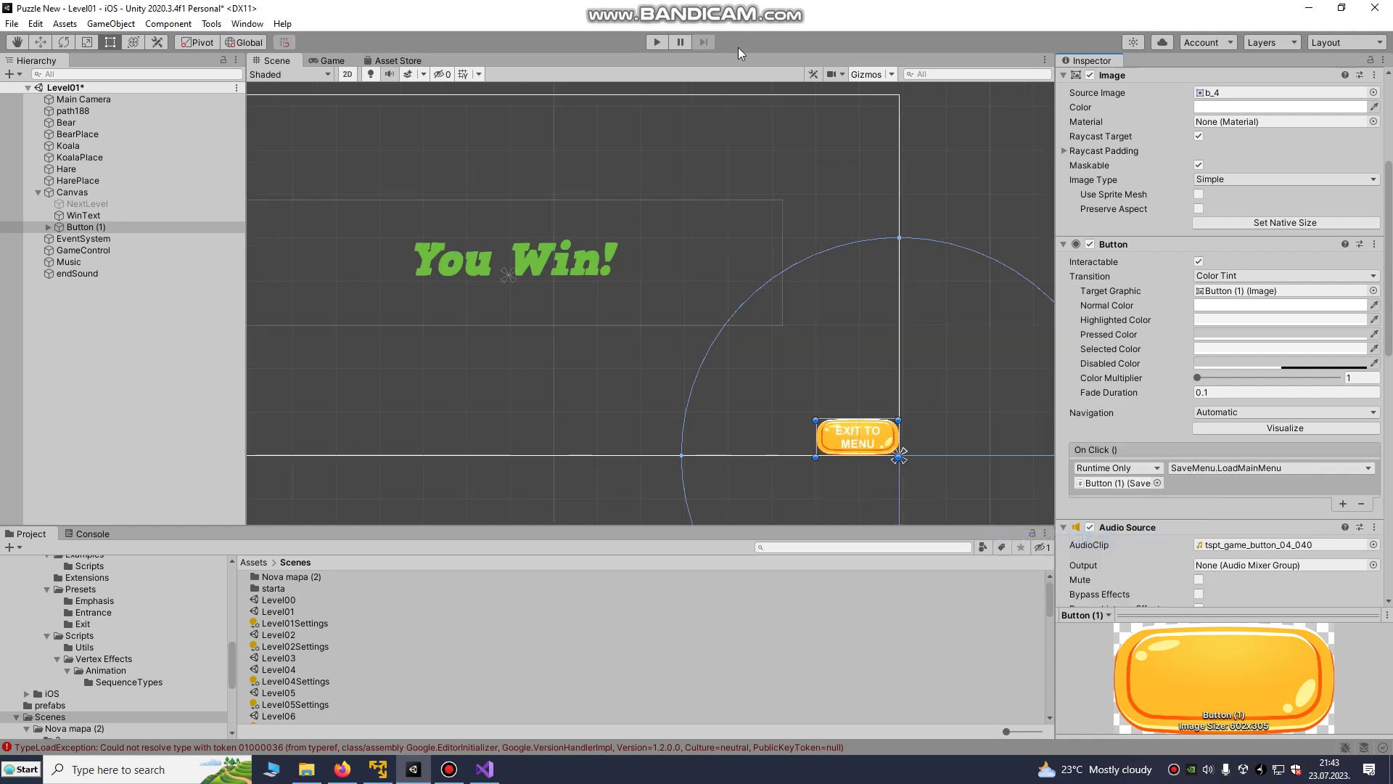
- In Play mode, test EXIT TO MENU and CONTINUE twice from Level01
left_click(340, 59)
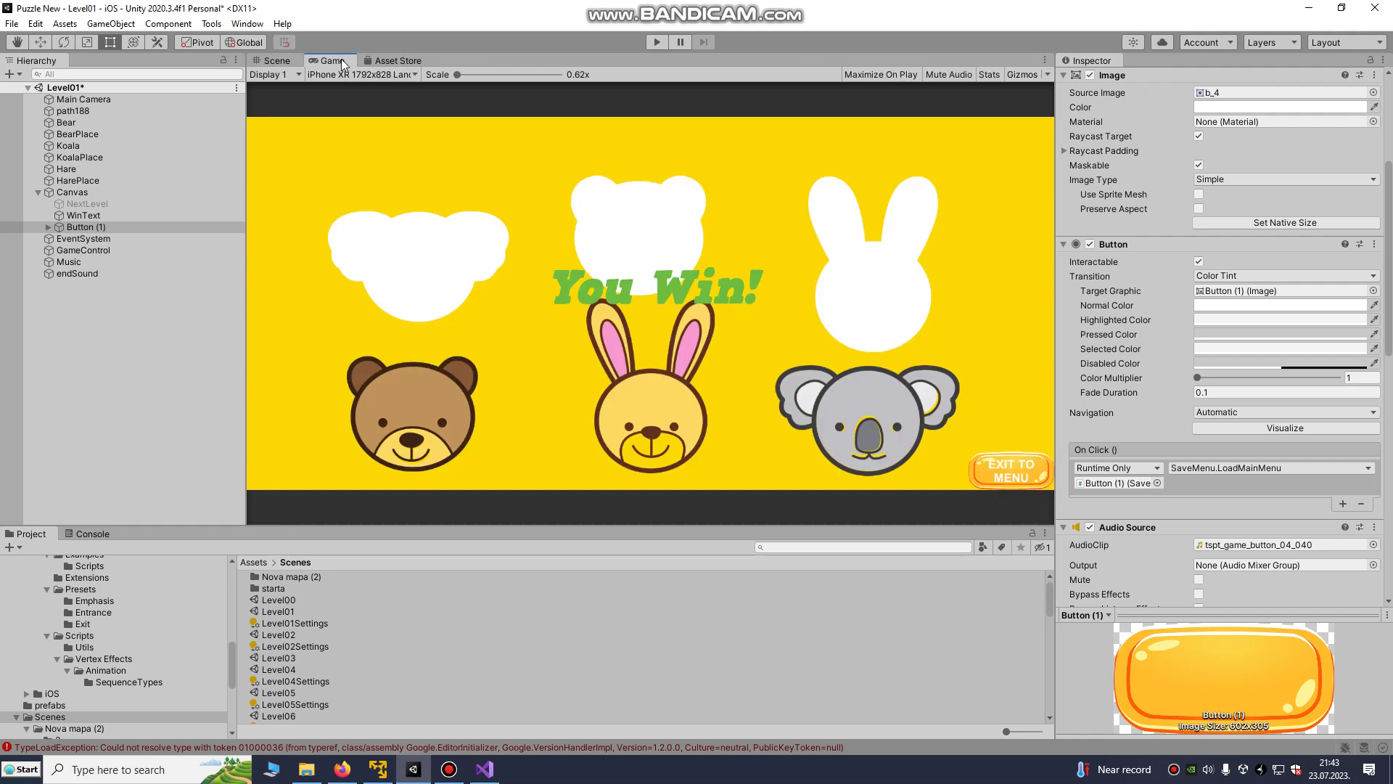
left_click(657, 40)
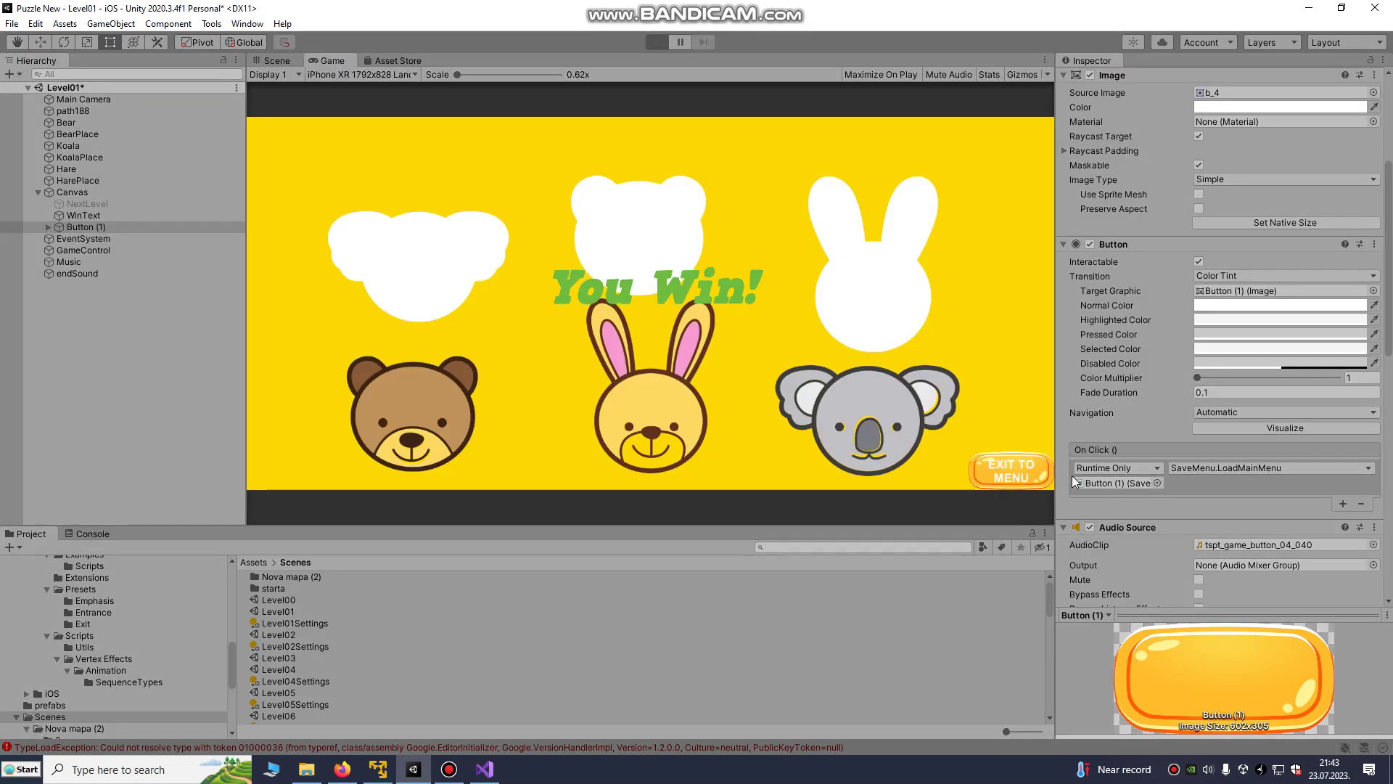
left_click(988, 457)
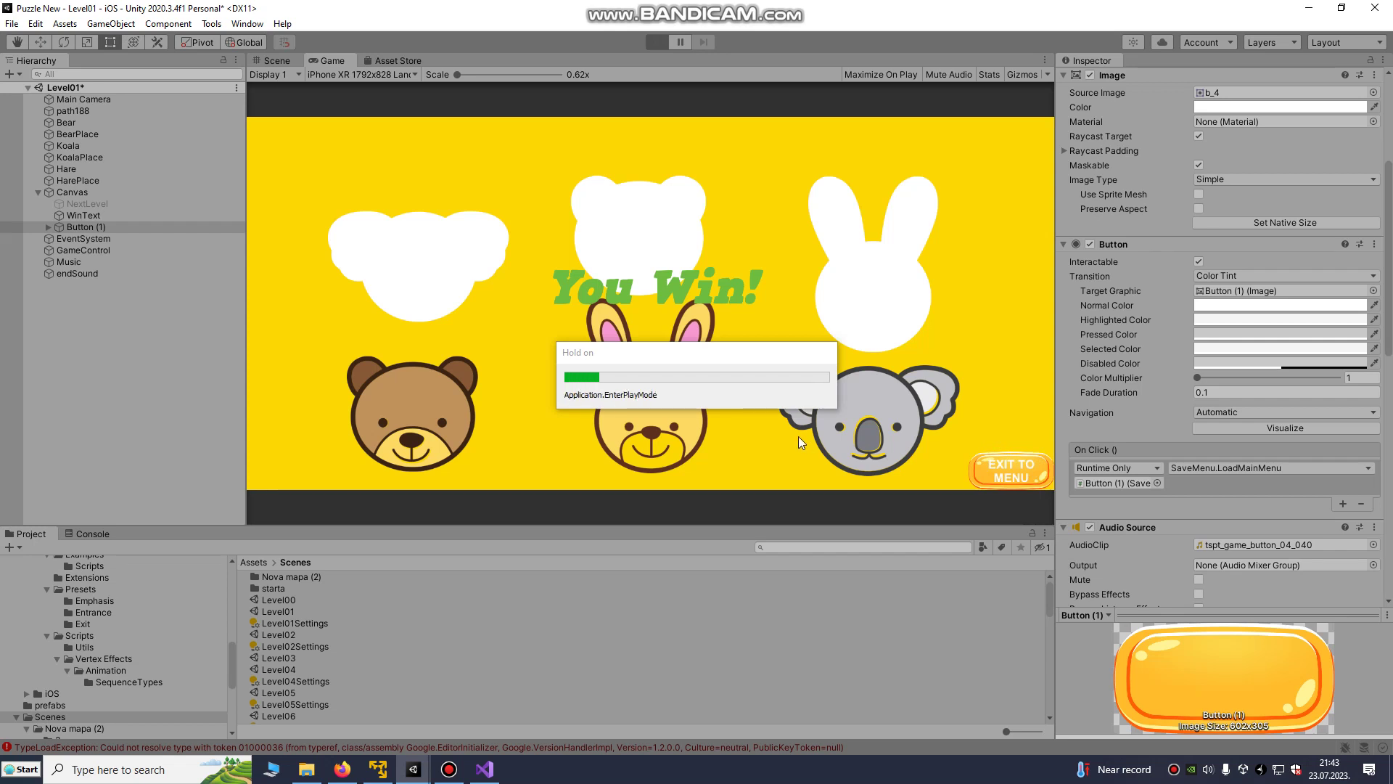
left_click(1000, 469)
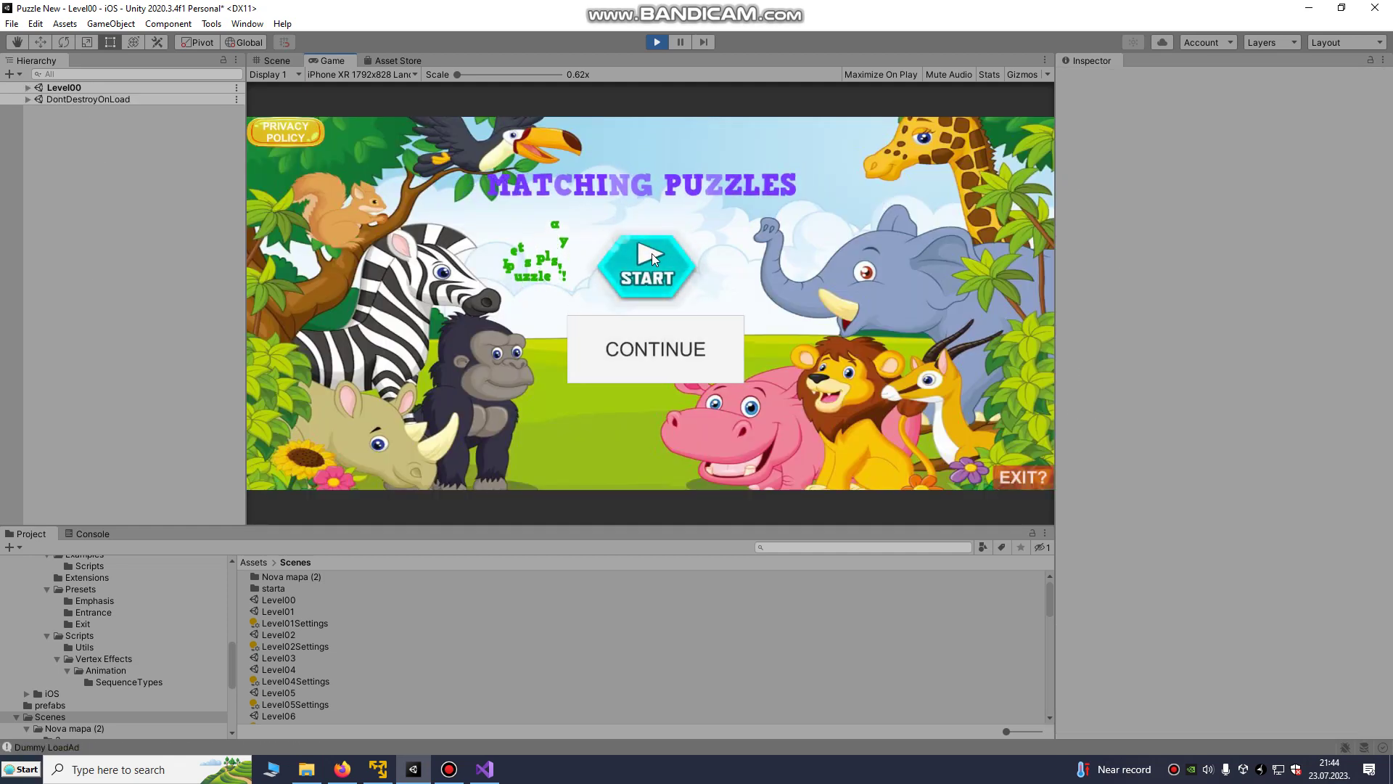
left_click(611, 356)
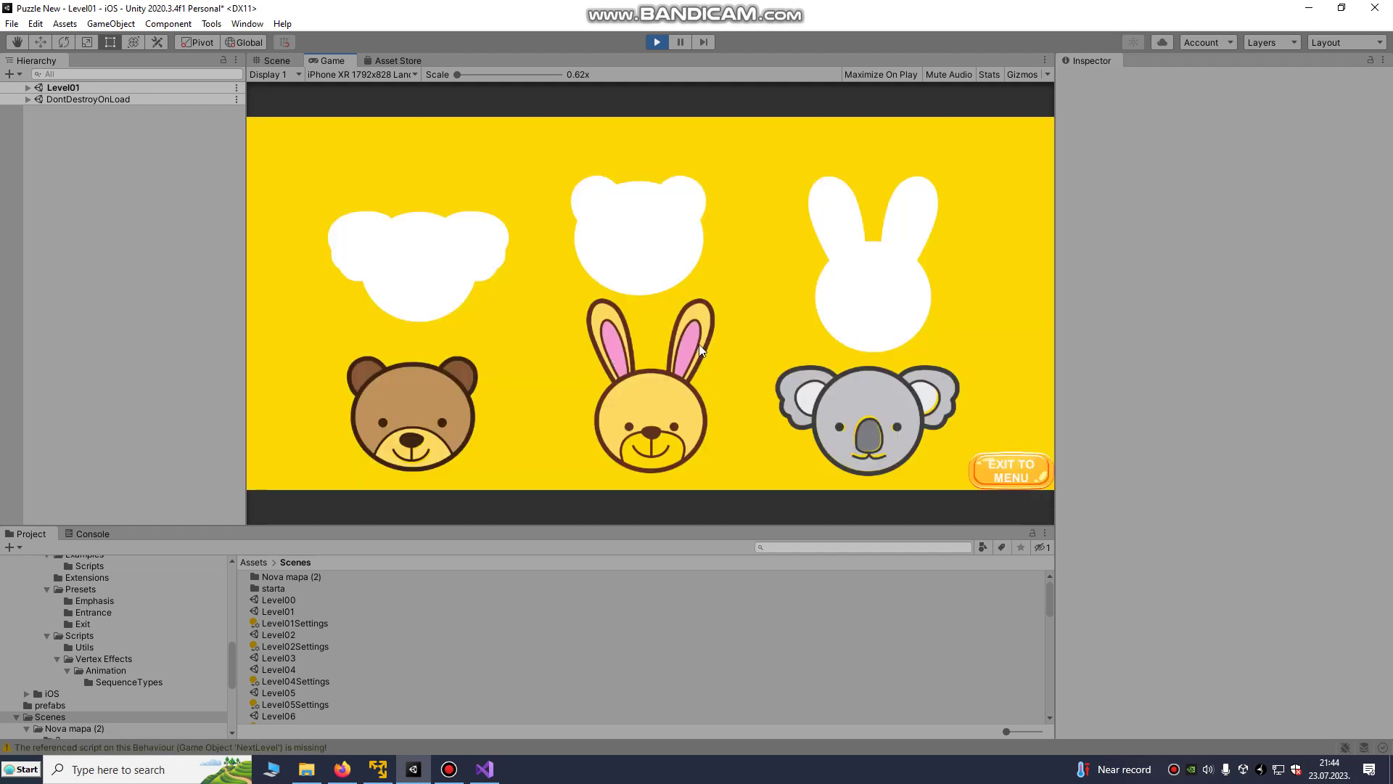
left_click(1001, 467)
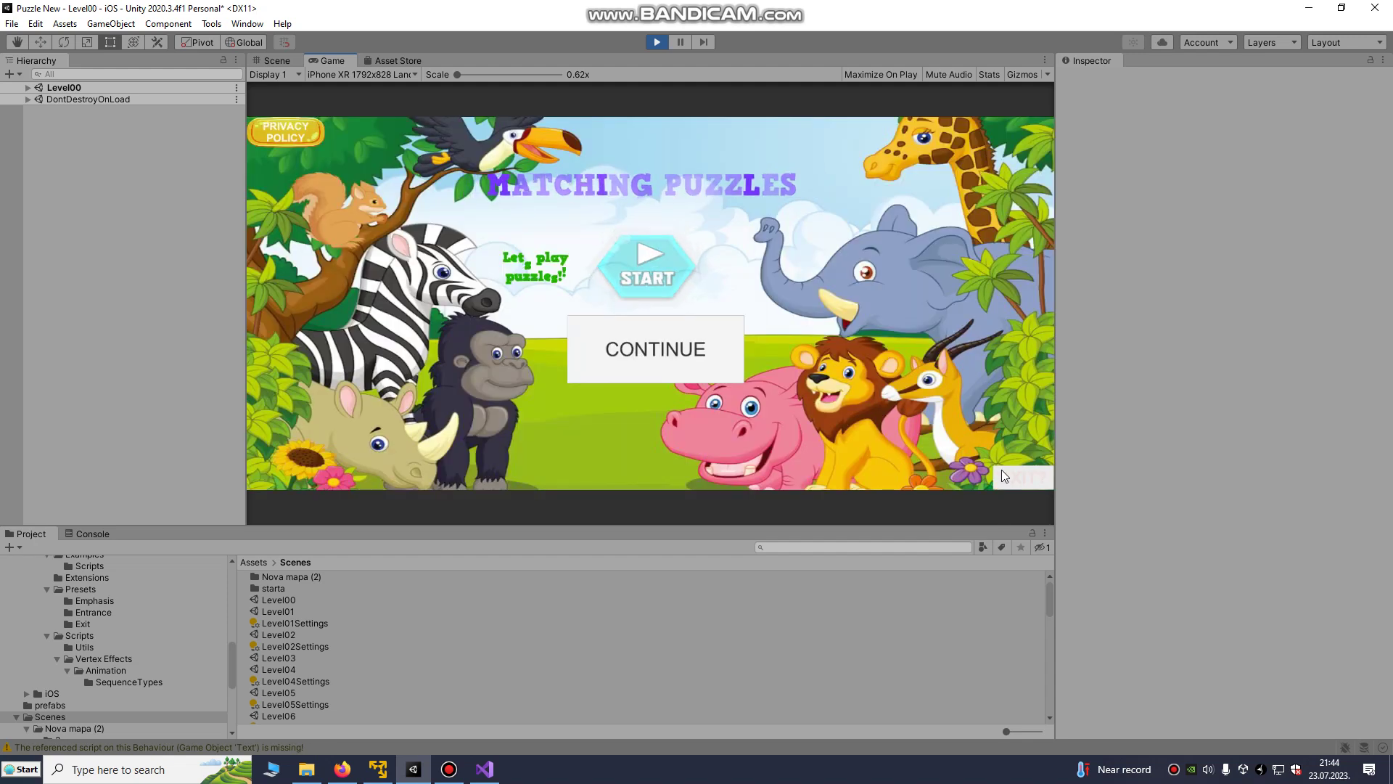
left_click(679, 365)
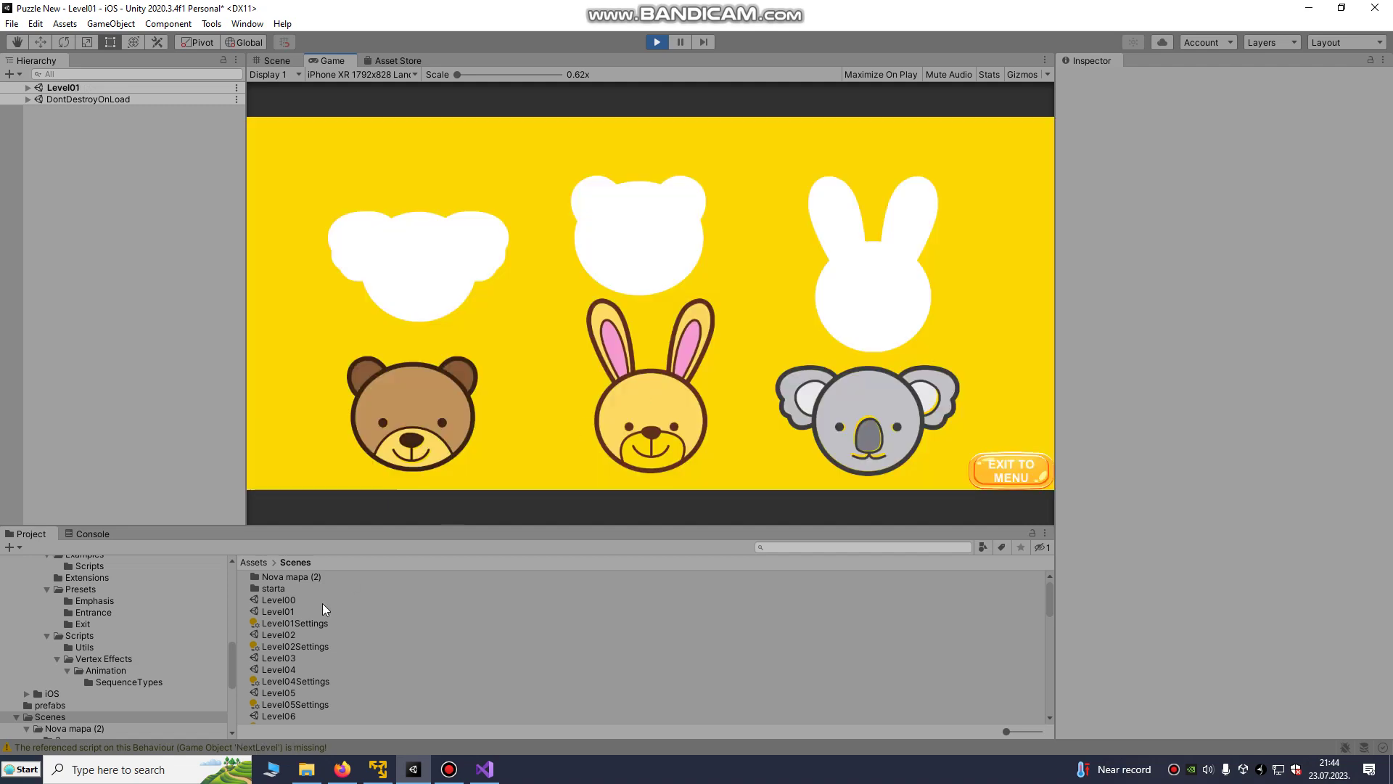
- Make Level01's NextLevel START button active in the Hierarchy
left_click(275, 634)
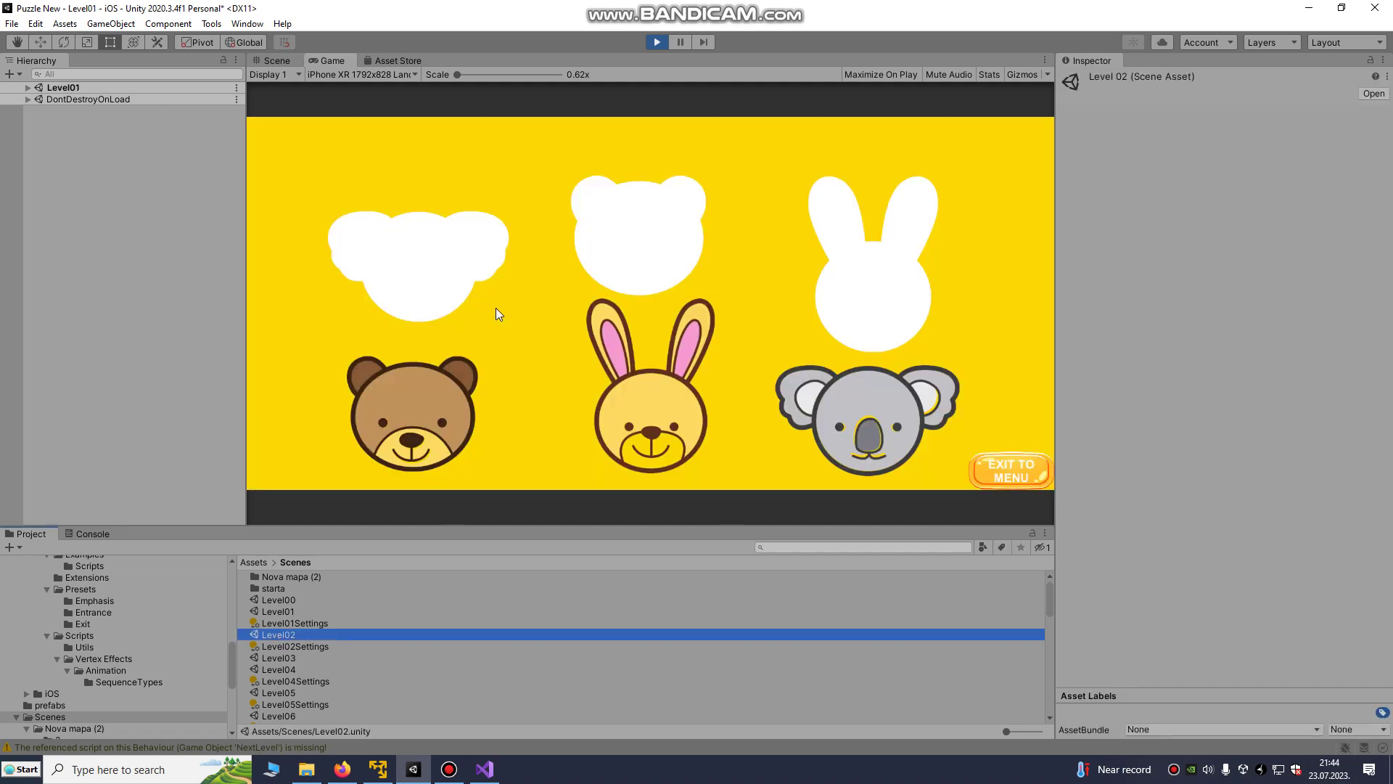
left_click(27, 87)
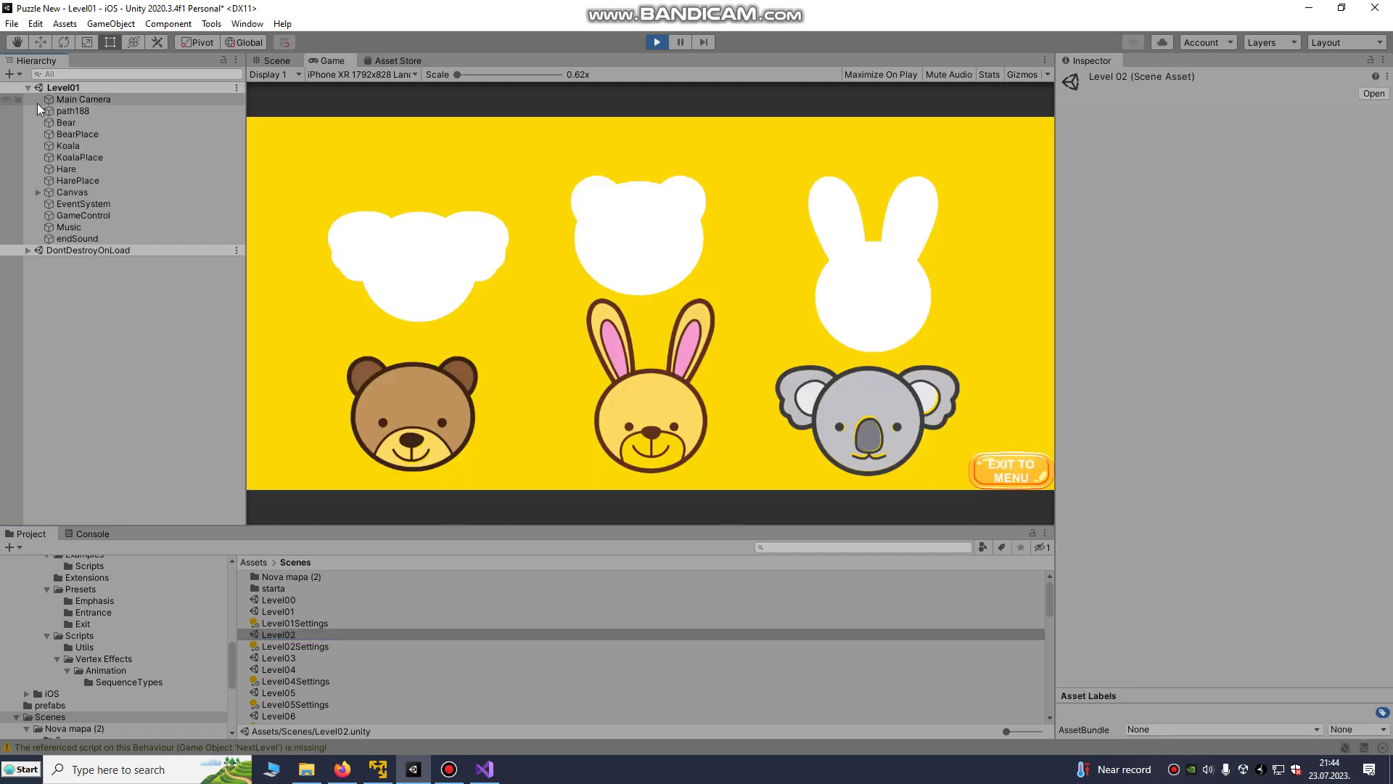
left_click(39, 192)
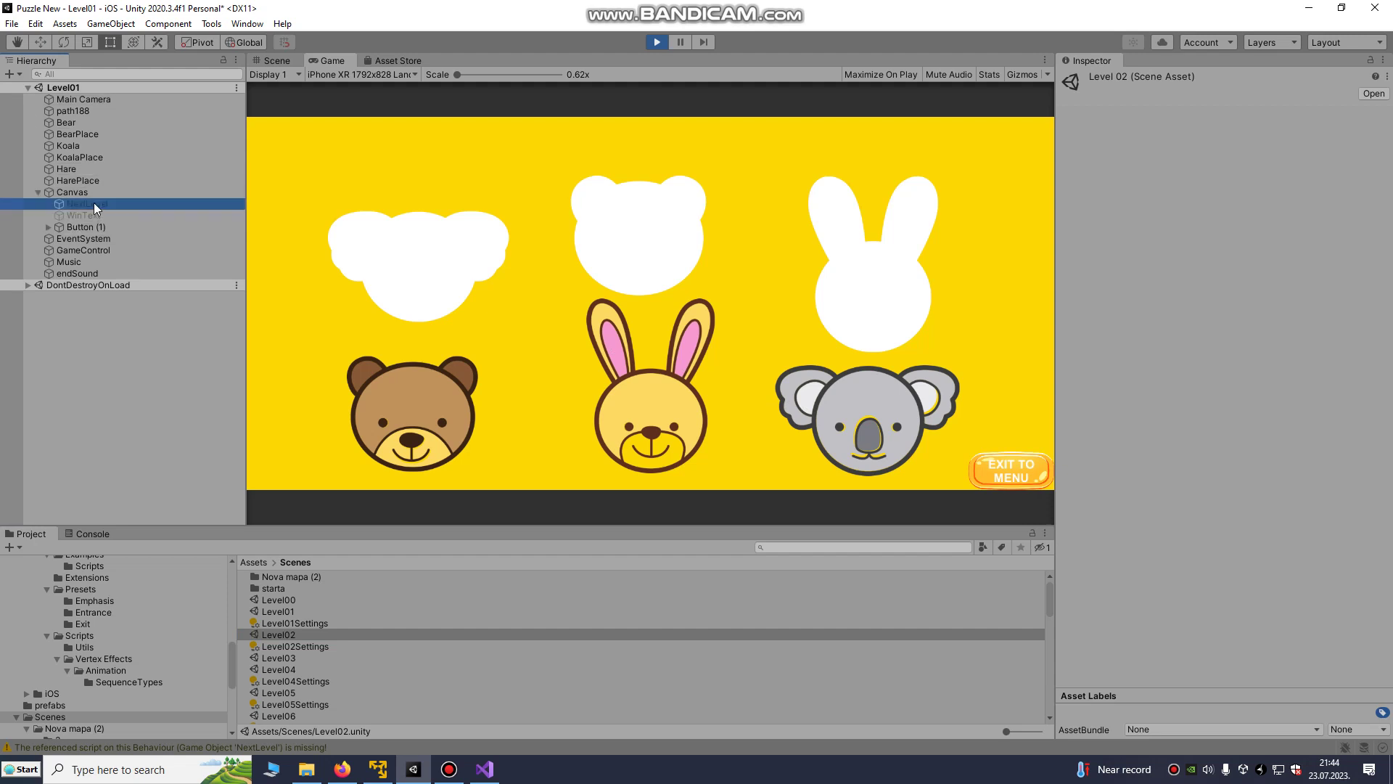
left_click(95, 203)
left_click(1093, 79)
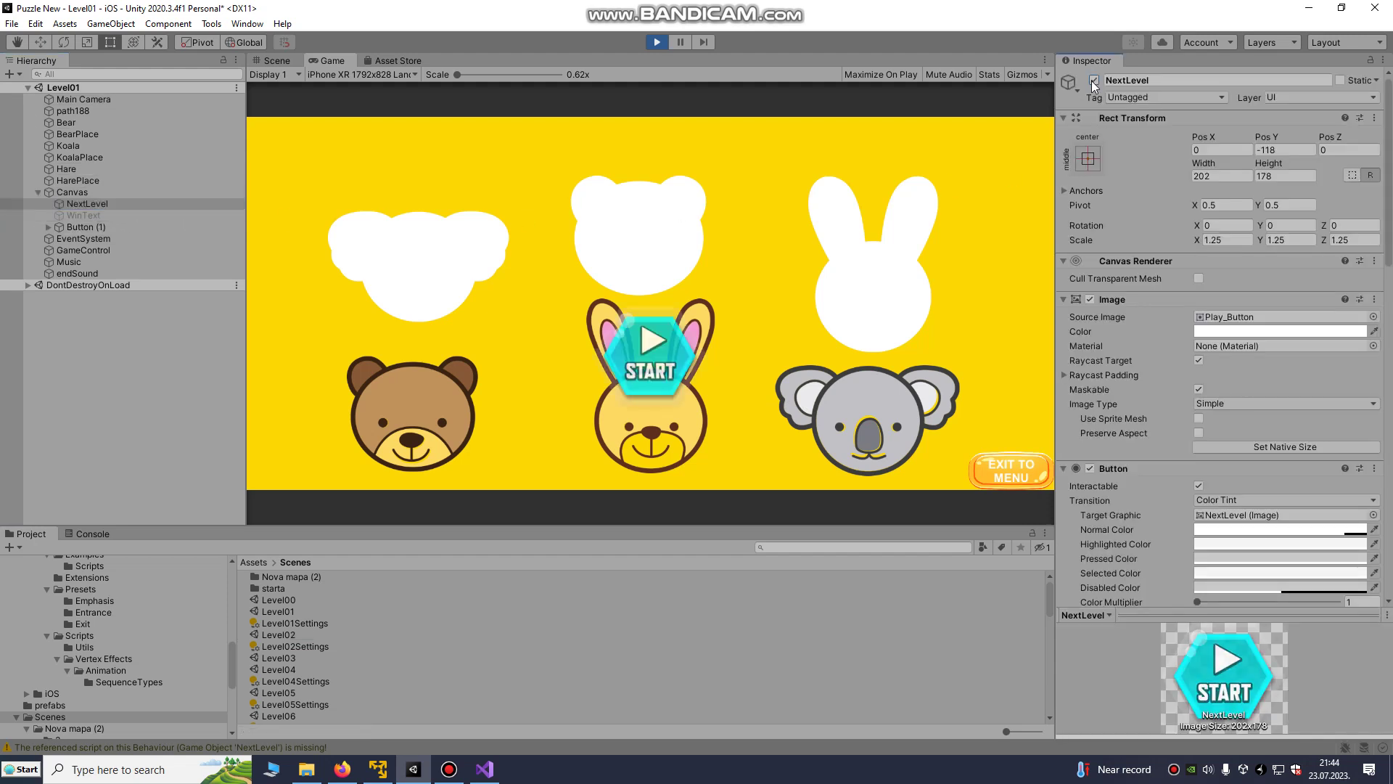
- Press START to reach Level02, then test exiting to the menu and continuing
left_click(279, 61)
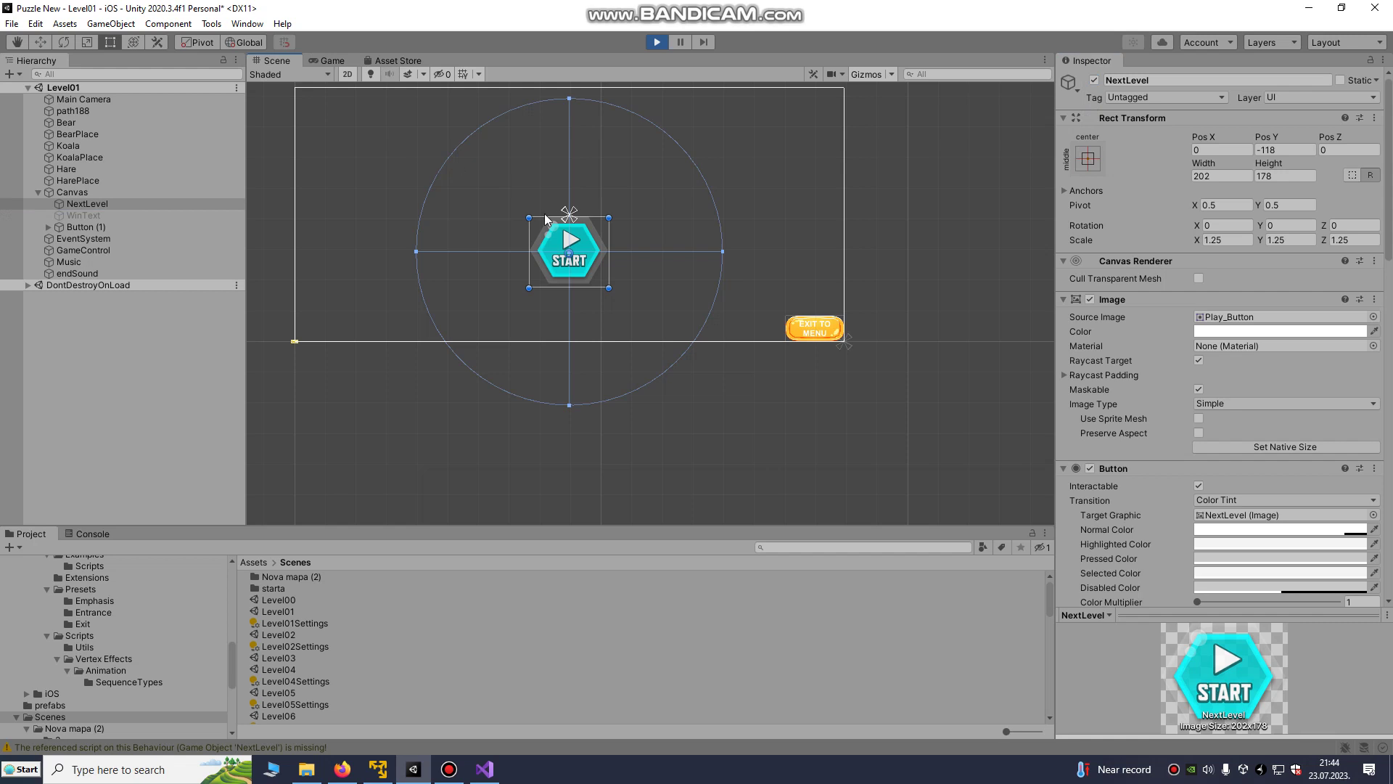
left_click(332, 61)
left_click(664, 338)
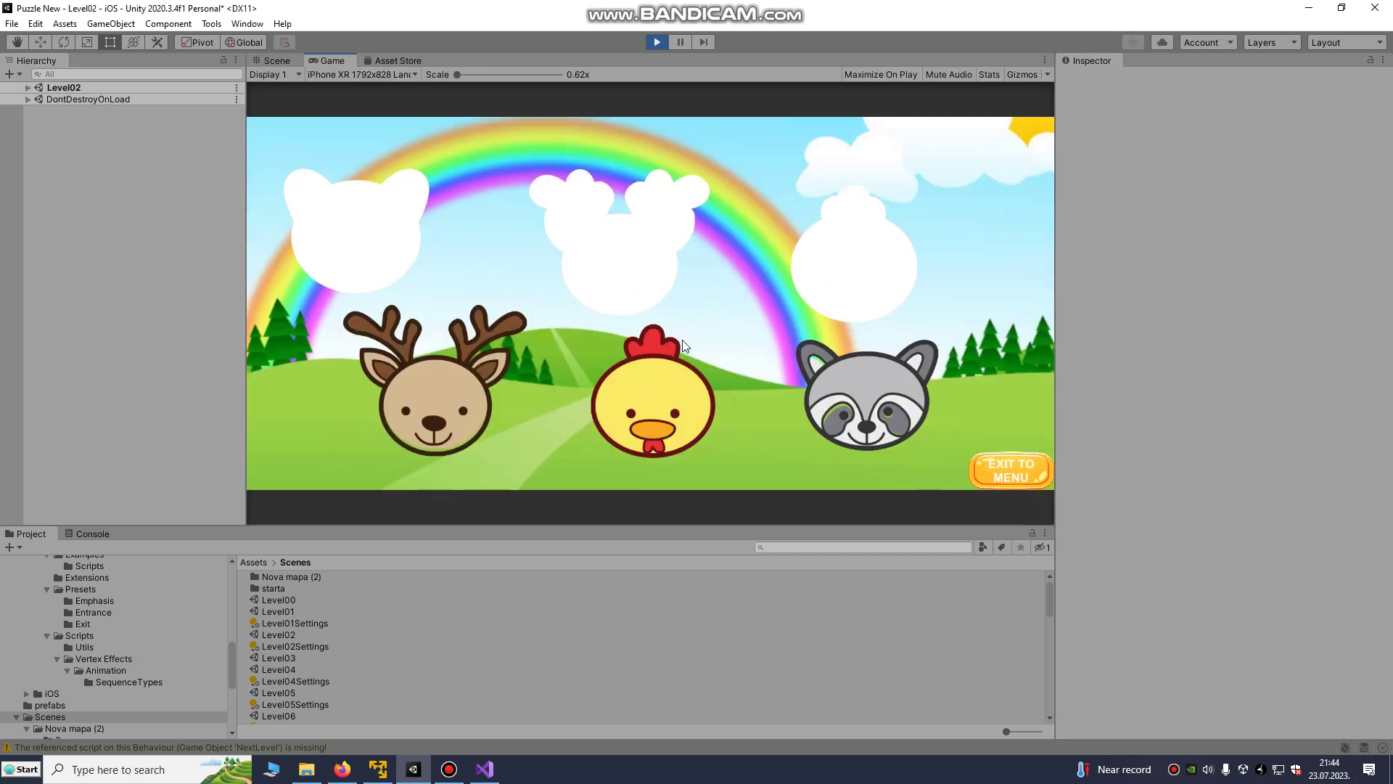
left_click(1006, 471)
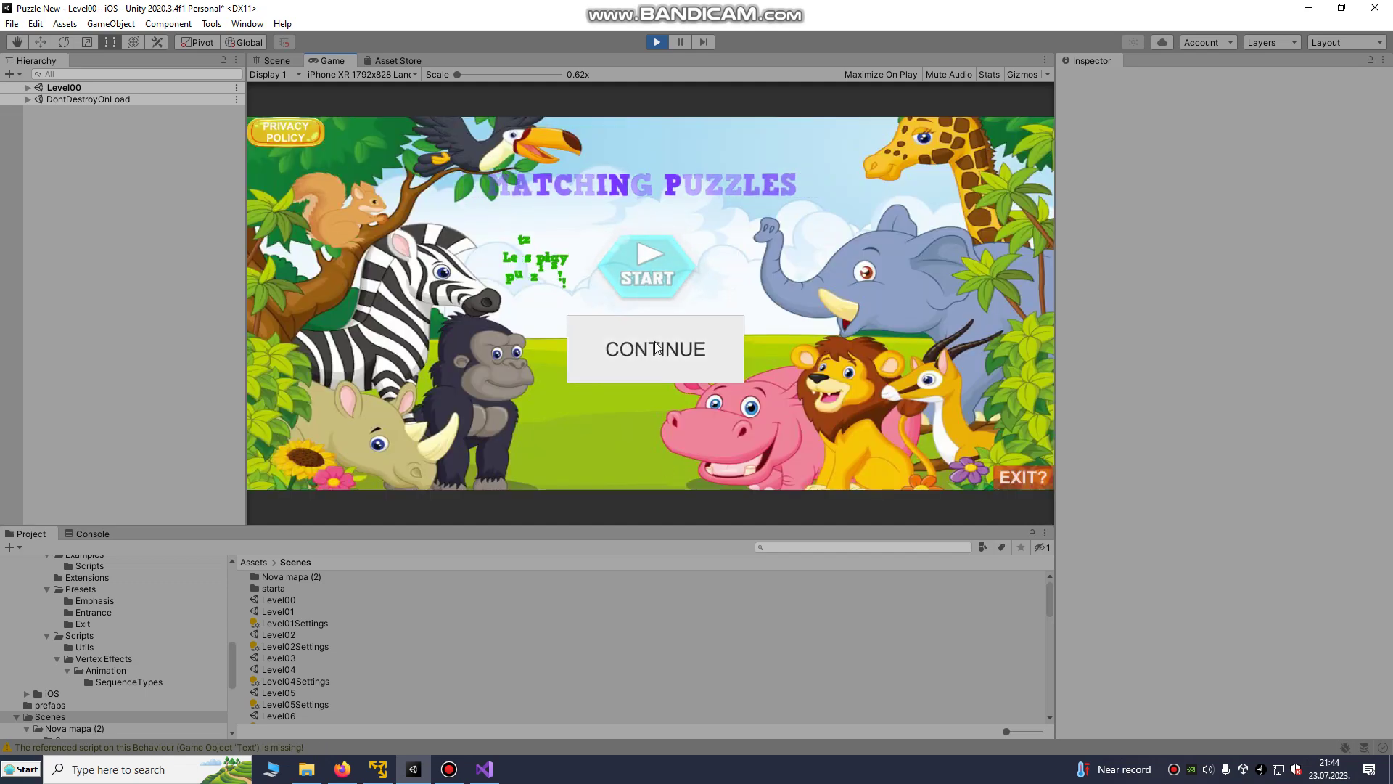
left_click(660, 365)
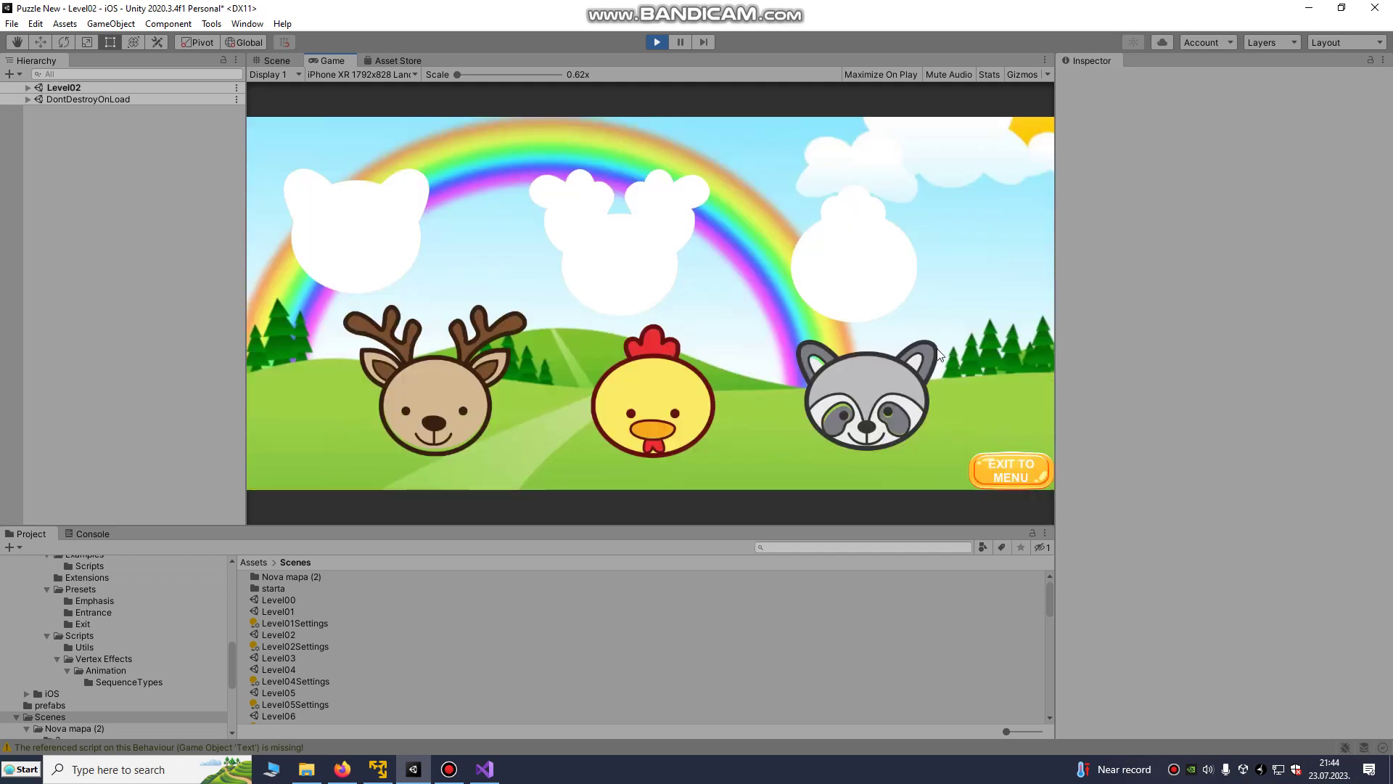
left_click(1008, 480)
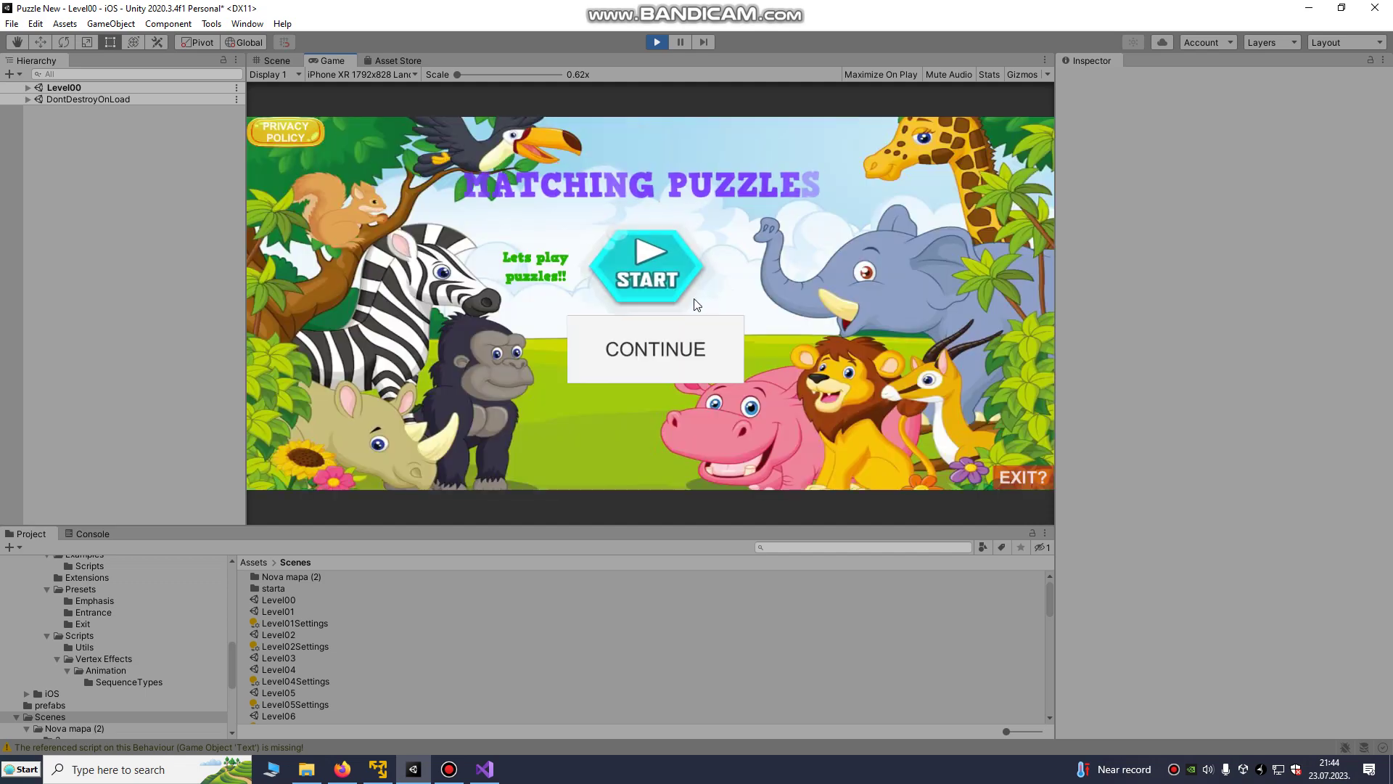
- Stop Play mode, select Button (1), and open SaveMenu.cs from its component
left_click(655, 43)
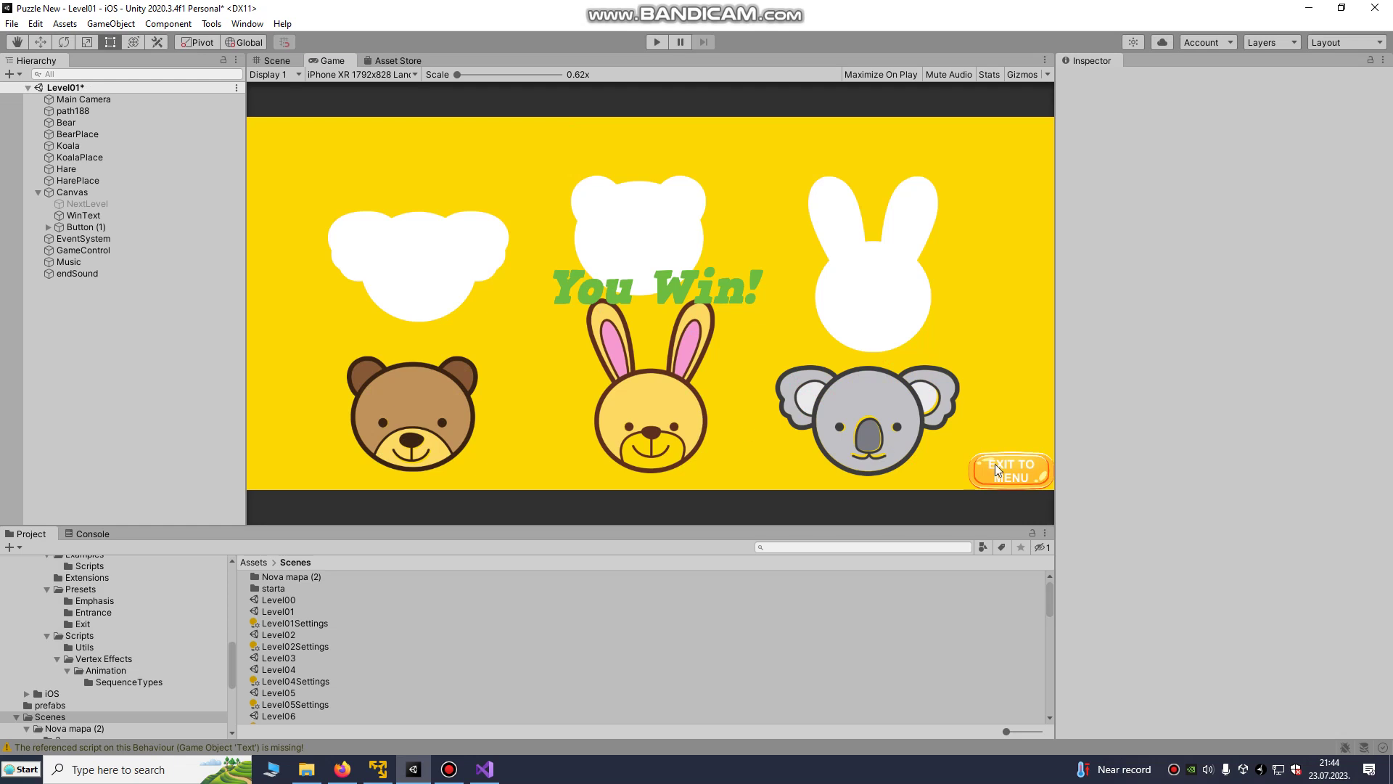
left_click(97, 225)
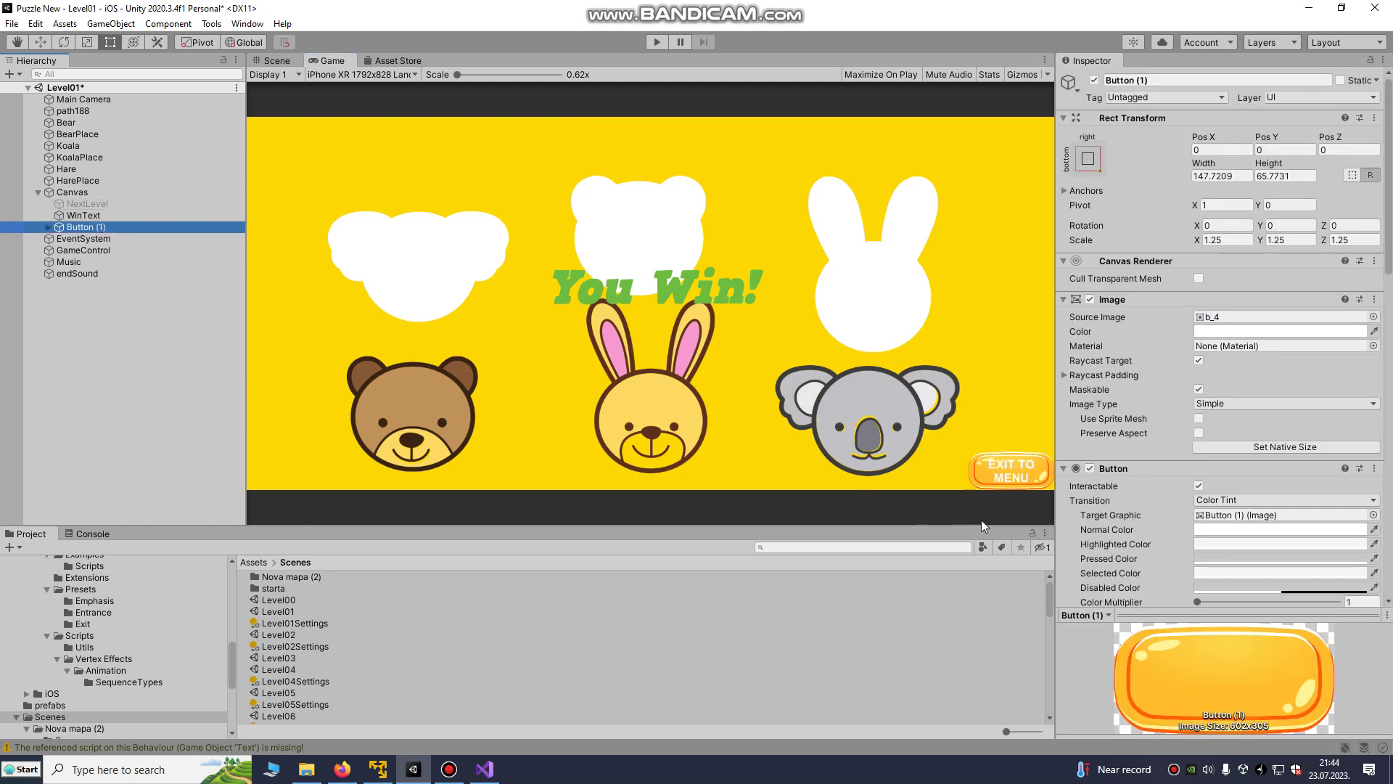
left_click(285, 68)
left_click(277, 60)
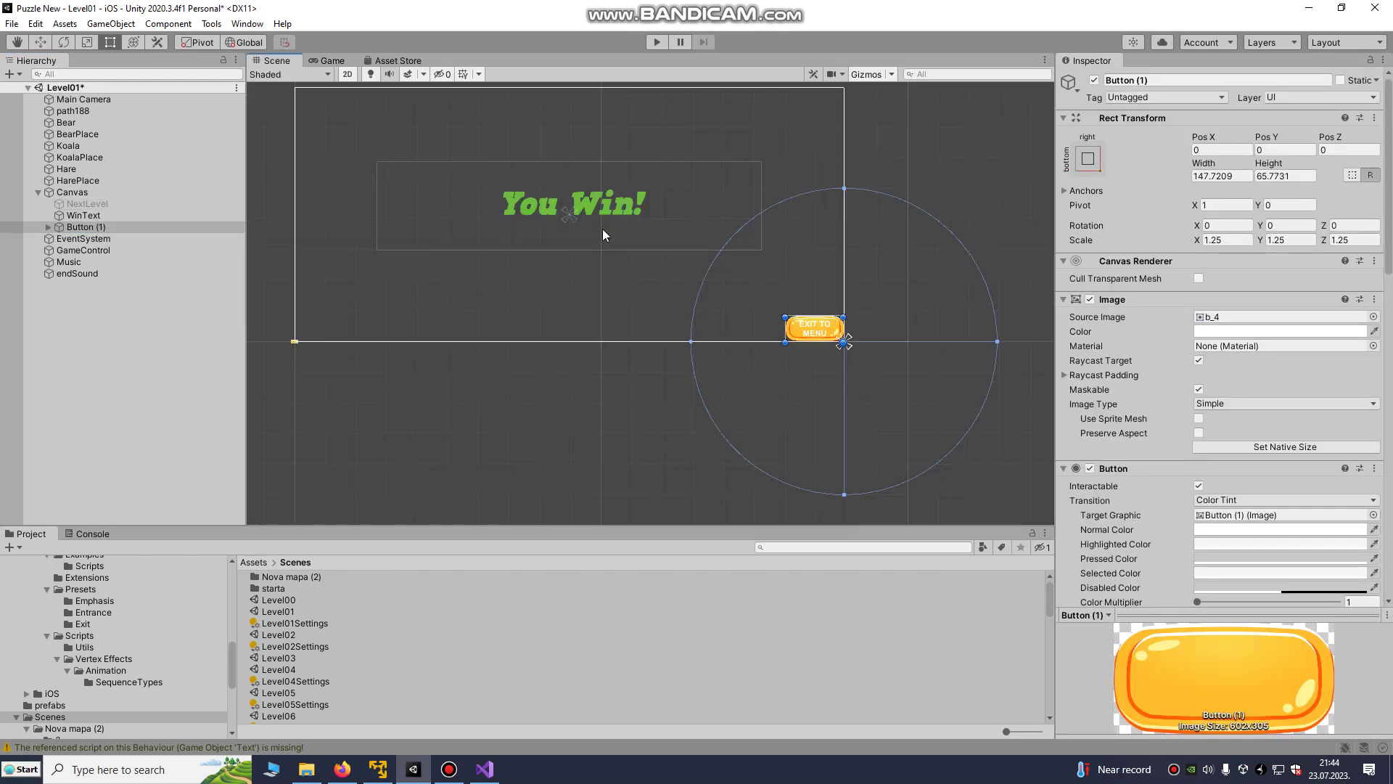
scroll(804, 337, "up", 2)
scroll(1190, 468, "down", 5)
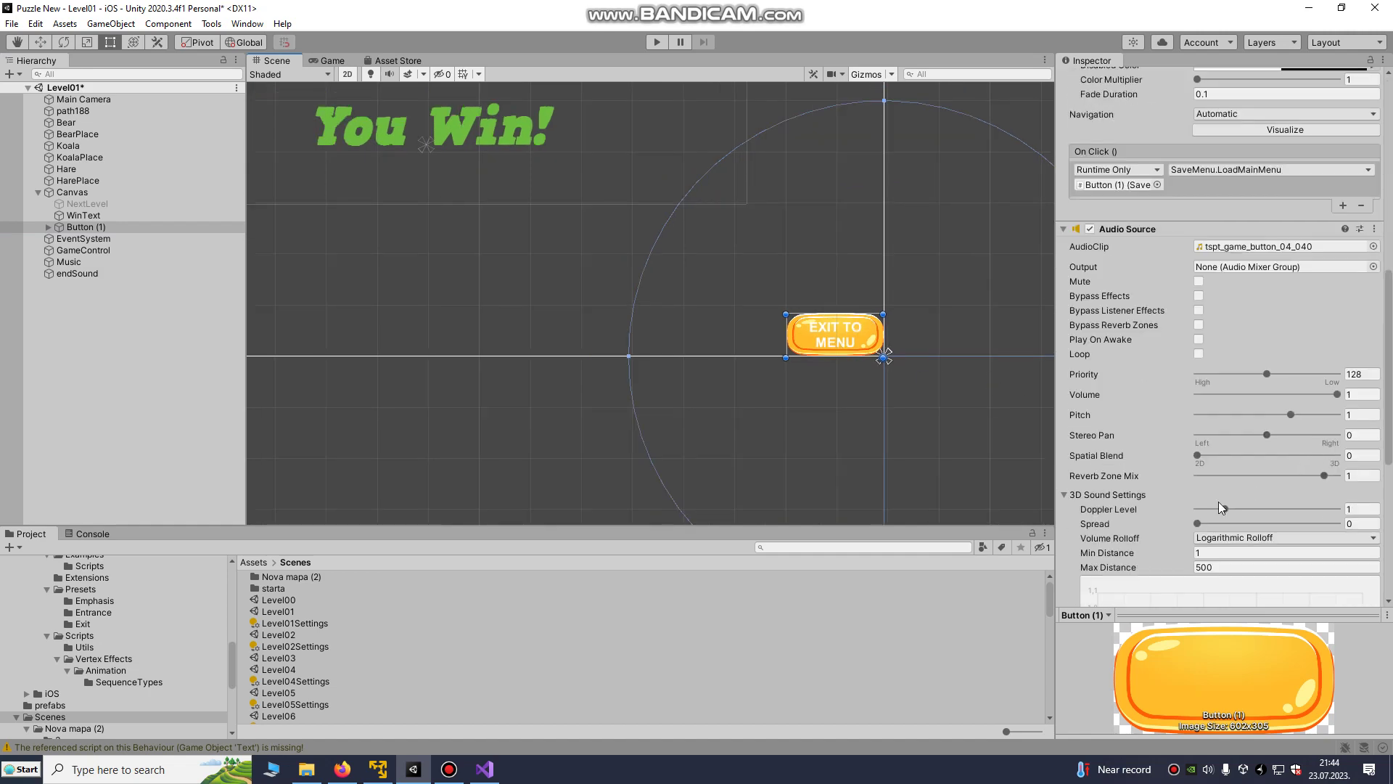
left_click(1096, 181)
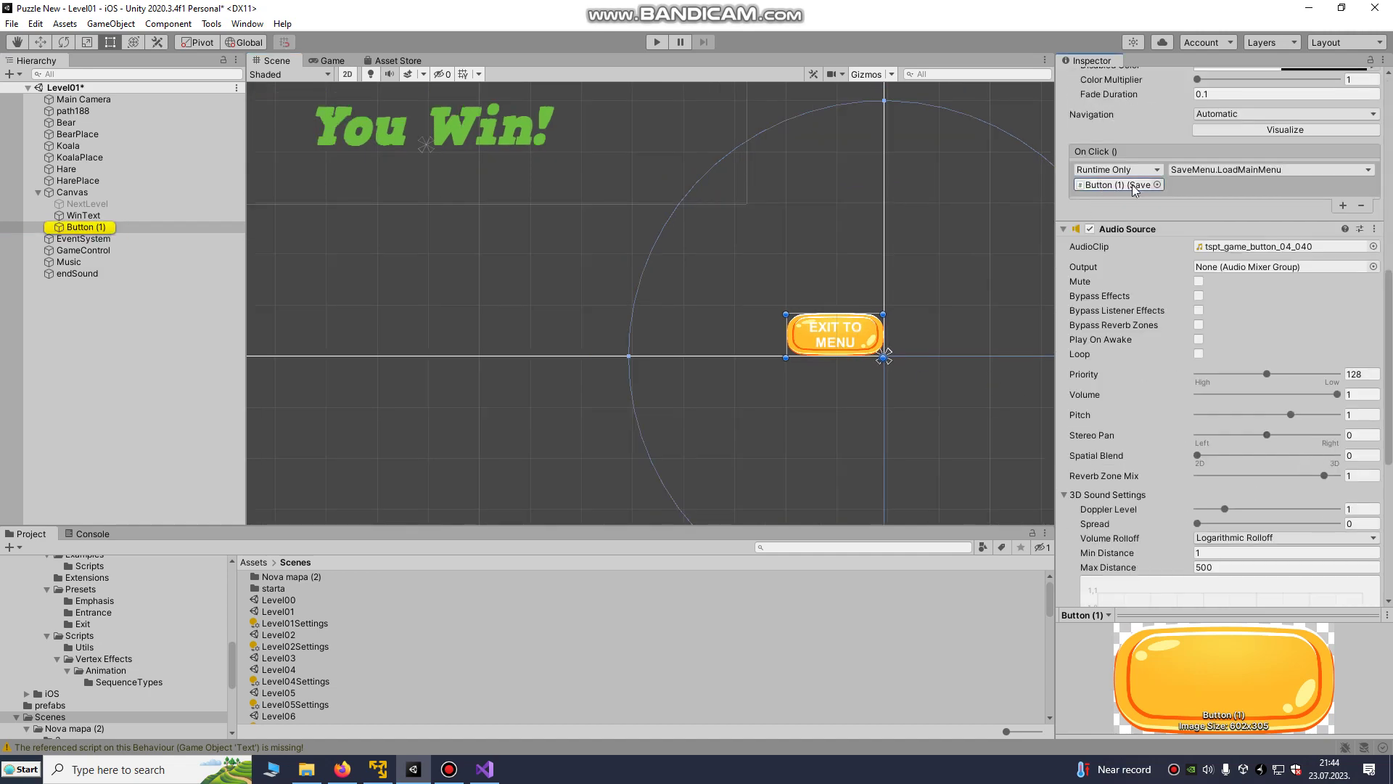
scroll(1043, 472, "down", 1)
scroll(1220, 519, "down", 3)
right_click(1149, 497)
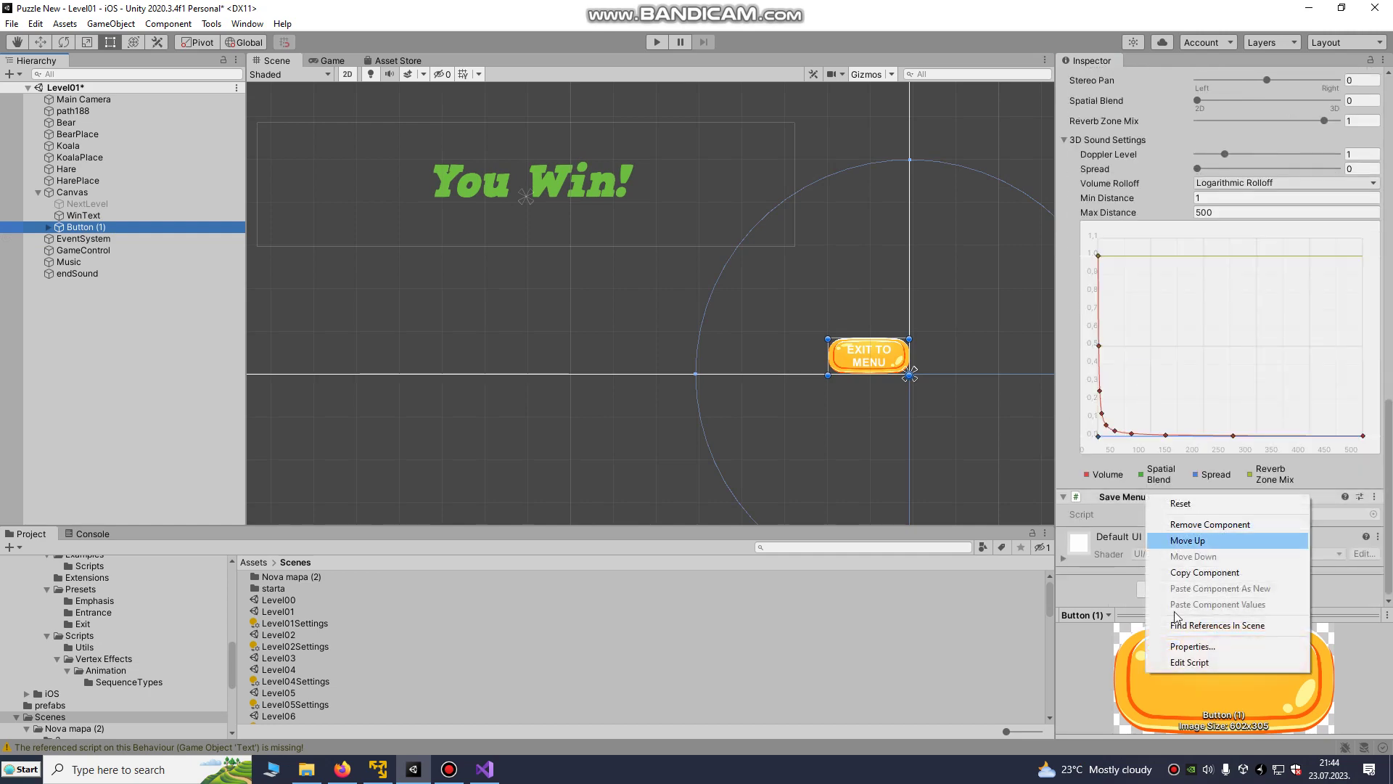
left_click(1189, 662)
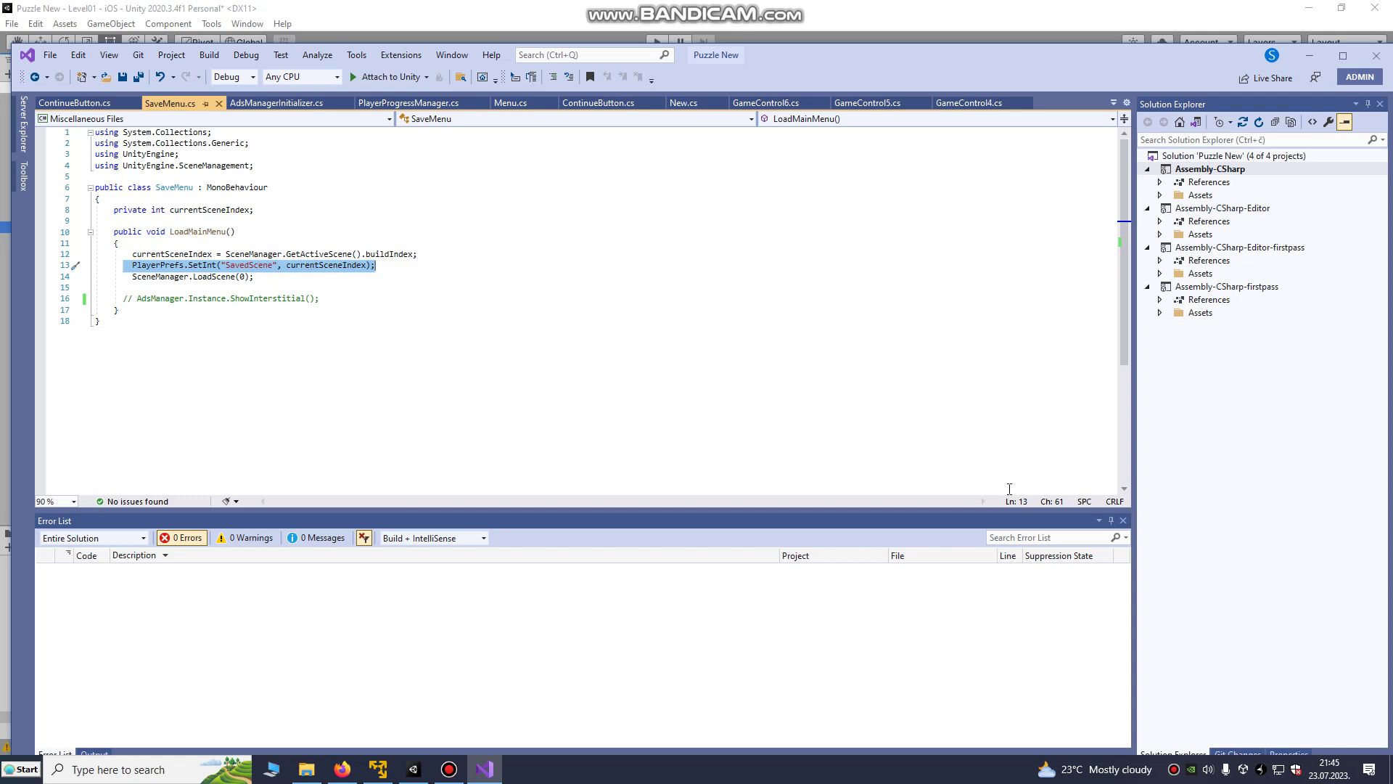
mouse_move(413, 769)
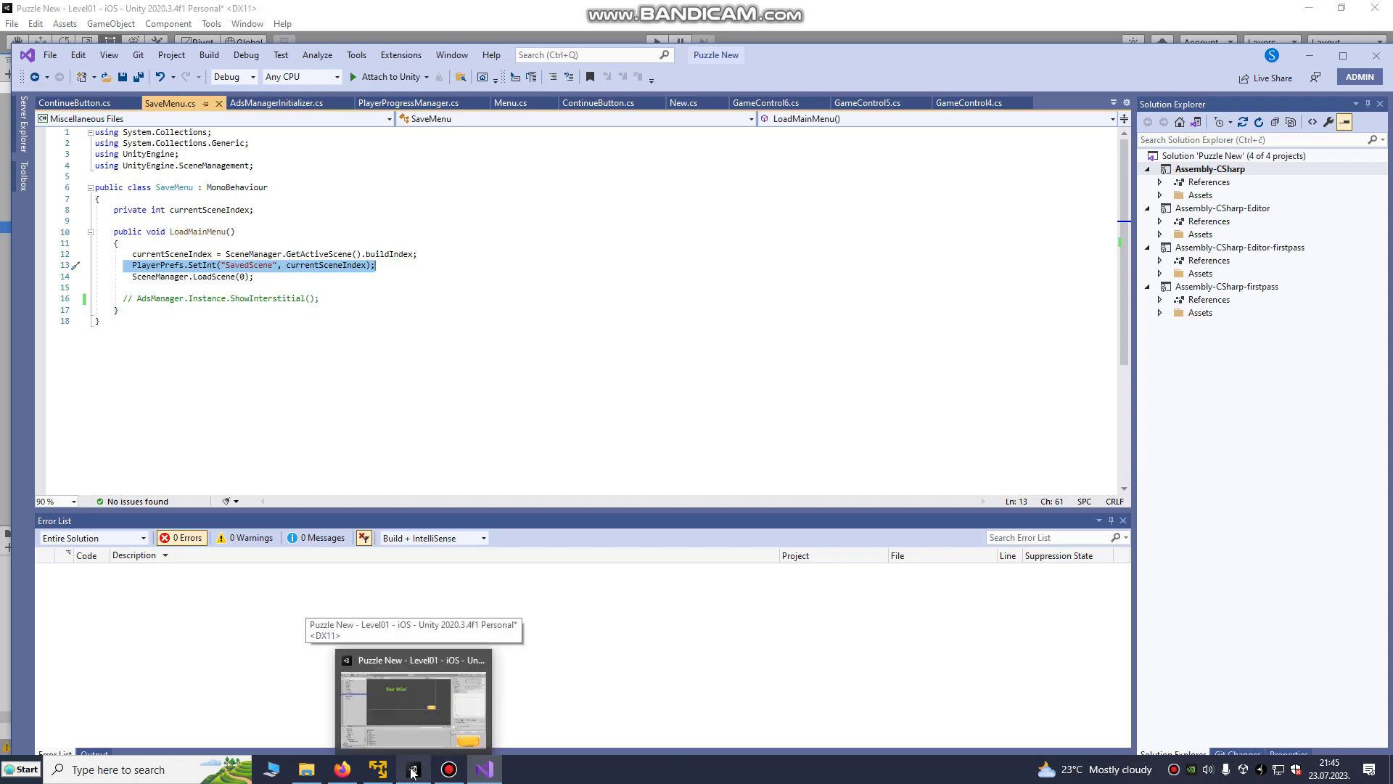
- Switch from Visual Studio back to the Unity editor
left_click(413, 769)
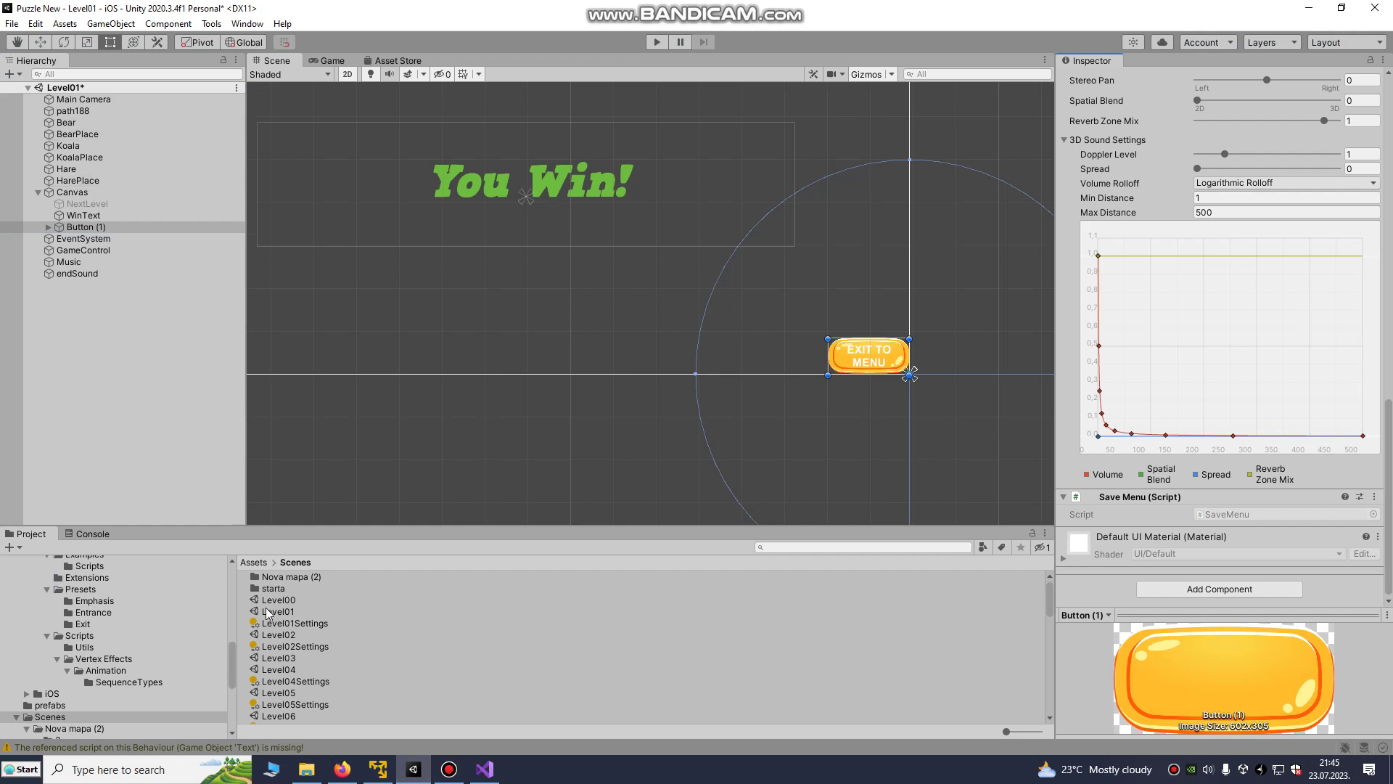
- Save Level01, open Level00 and confirm CONTINUE calls ContinueButton.ContinueGame
double_click(274, 600)
left_click(691, 419)
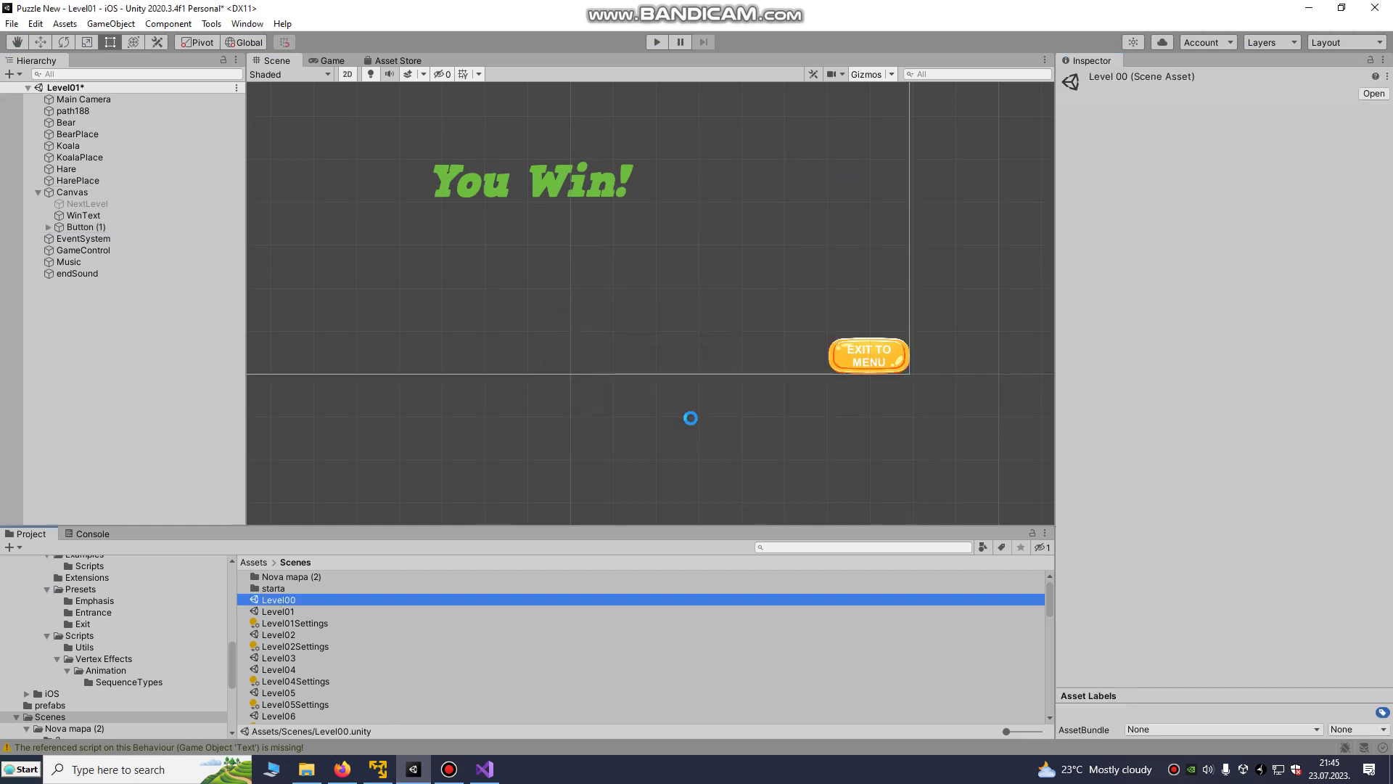
left_click(514, 261)
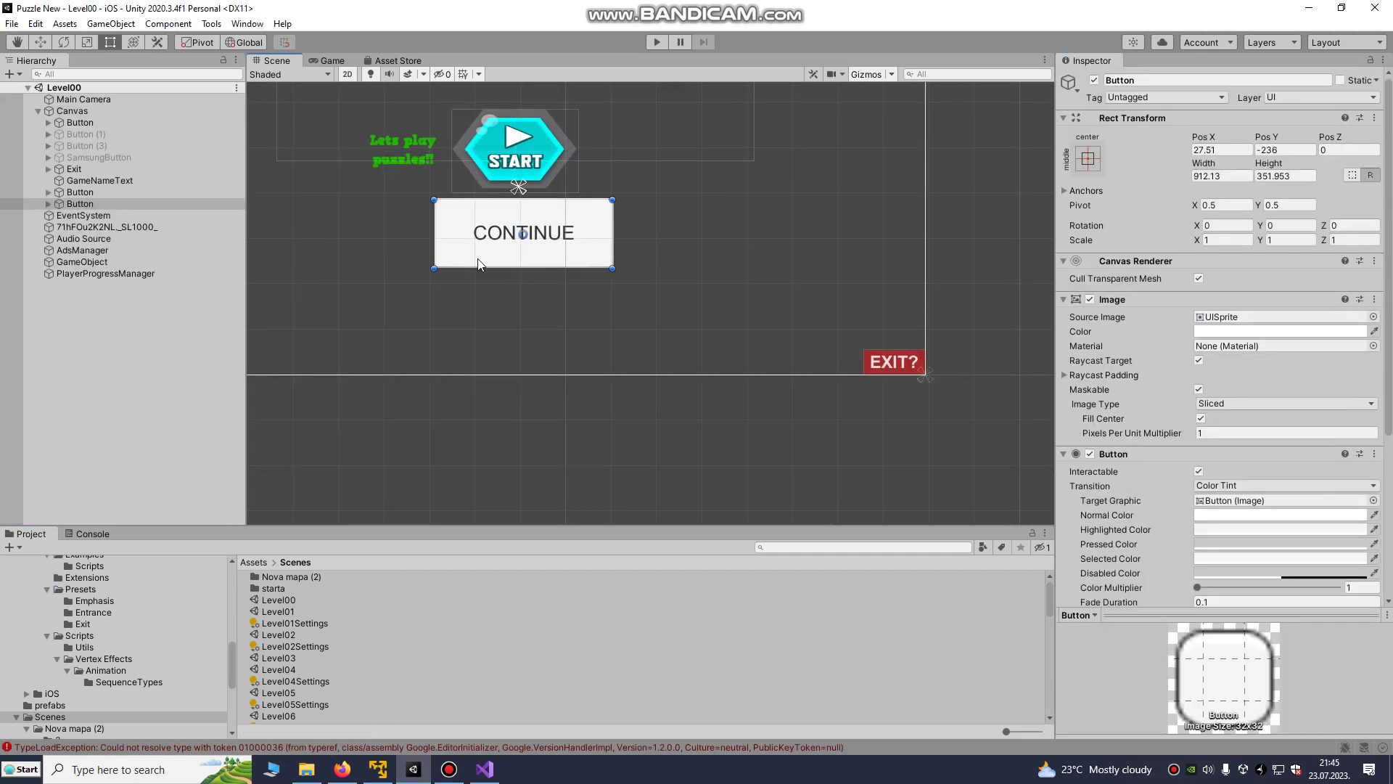
scroll(1269, 577, "down", 5)
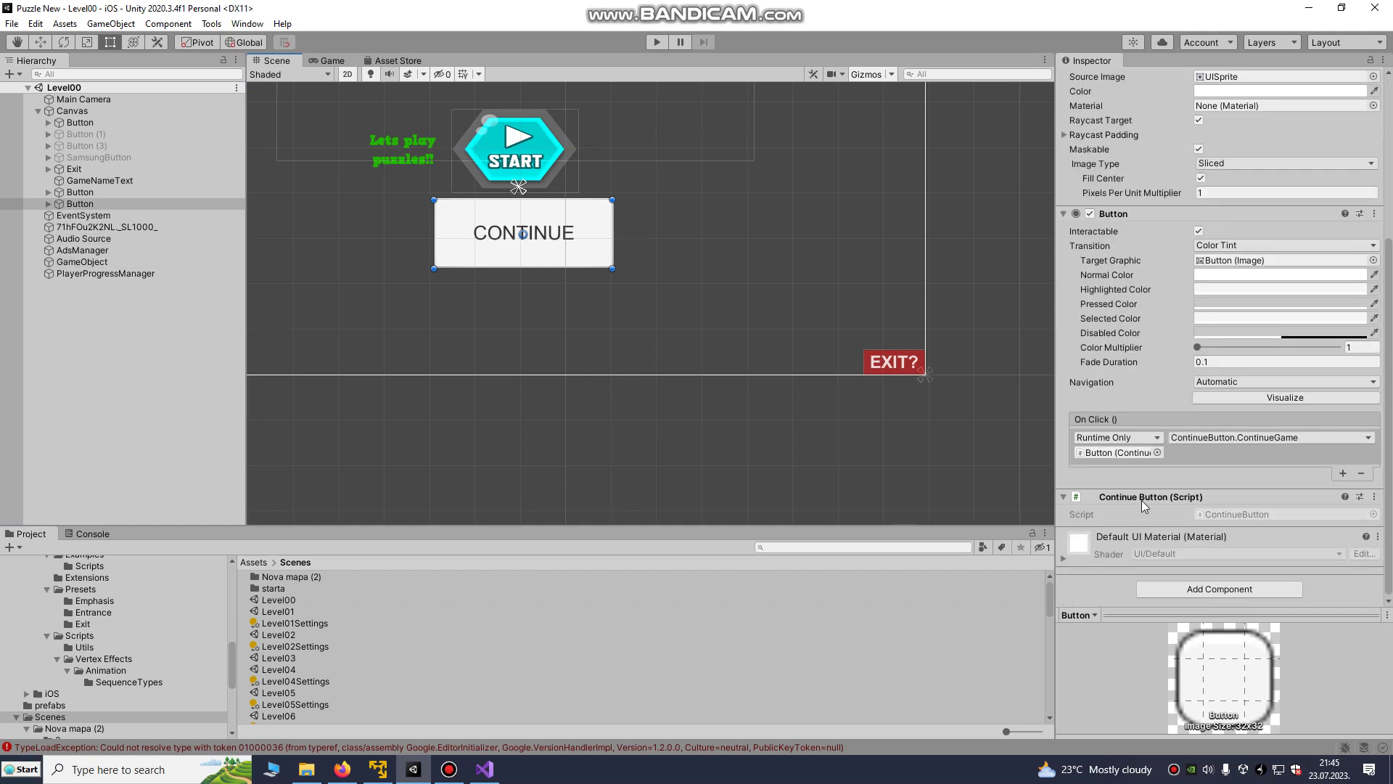
left_click(1201, 438)
- Confirm Level01's exit button calls SaveMenu.LoadMainMenu, then reopen Level00 with CONTINUE selected
left_click(290, 609)
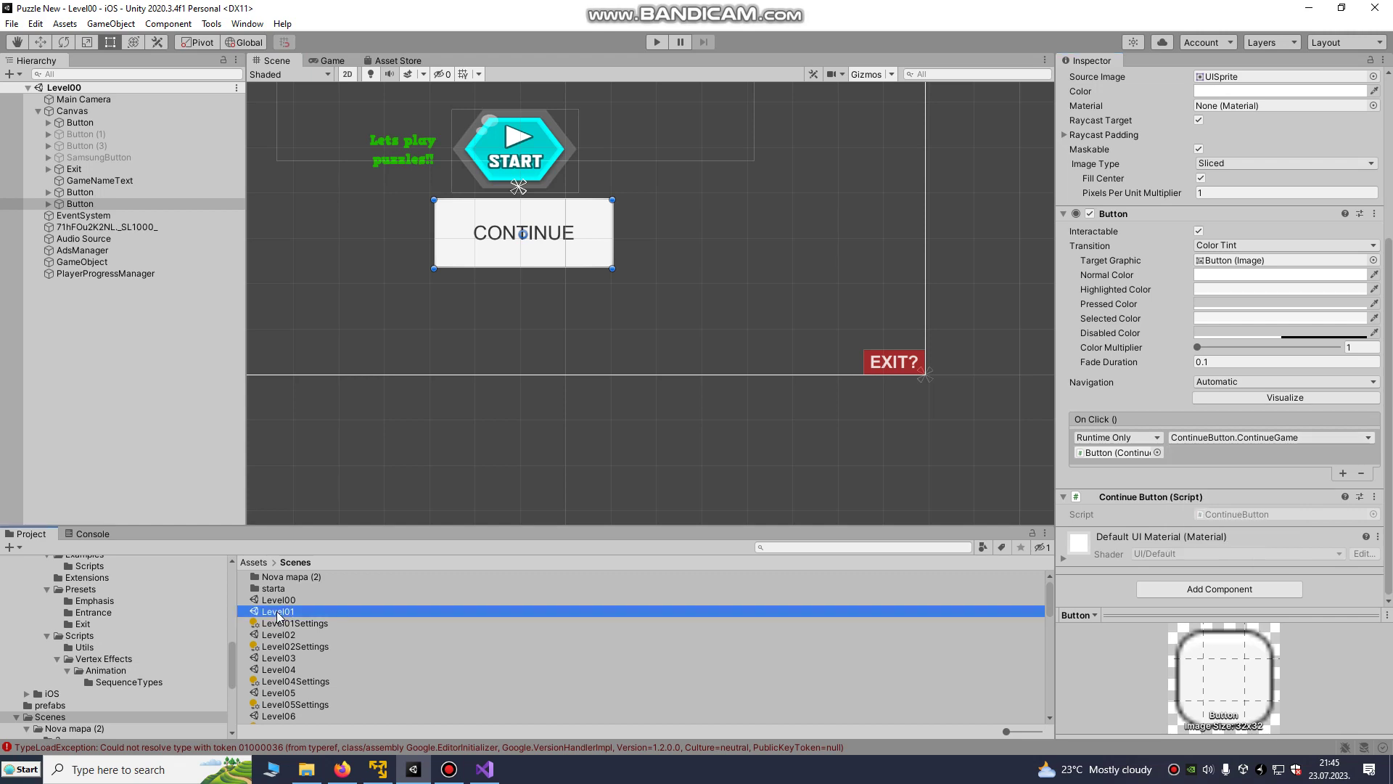
double_click(291, 610)
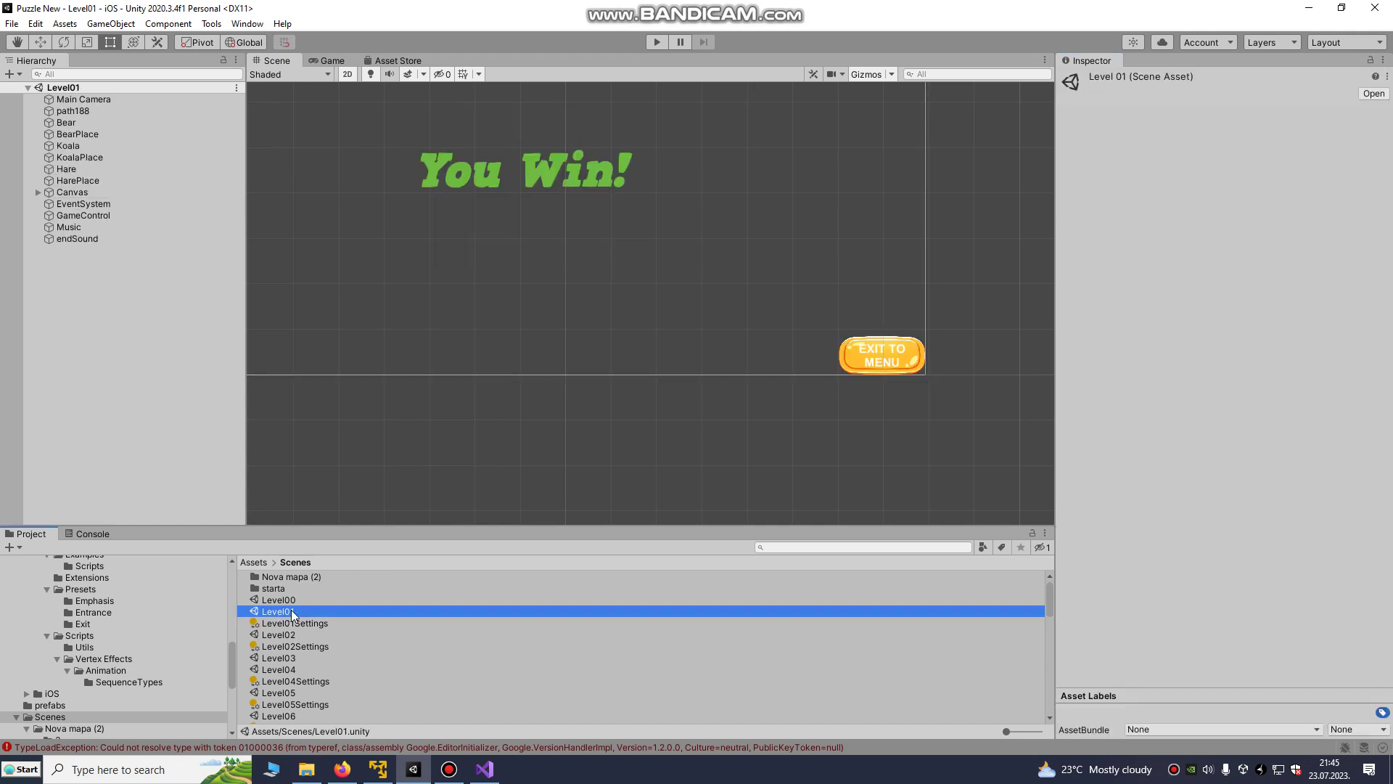
left_click(857, 373)
scroll(1267, 440, "down", 5)
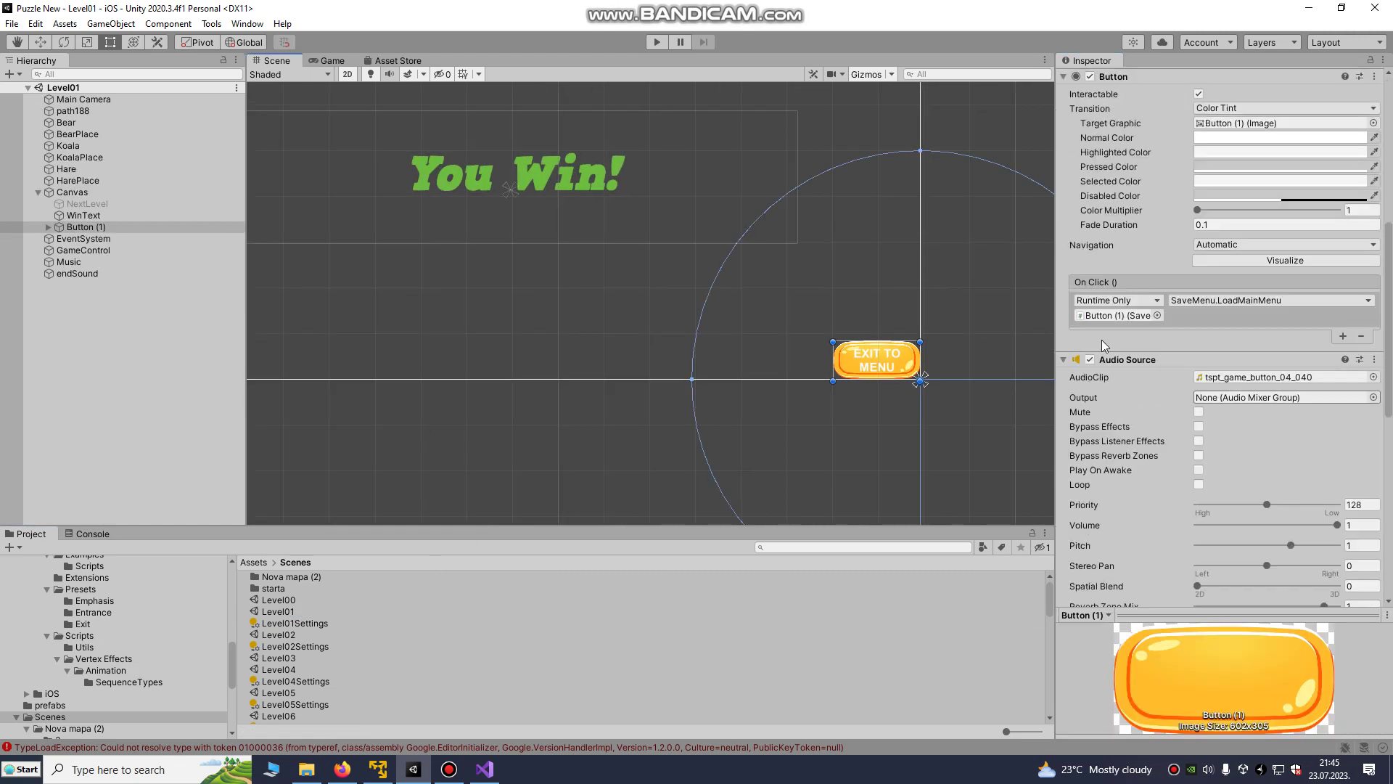
scroll(1137, 403, "down", 5)
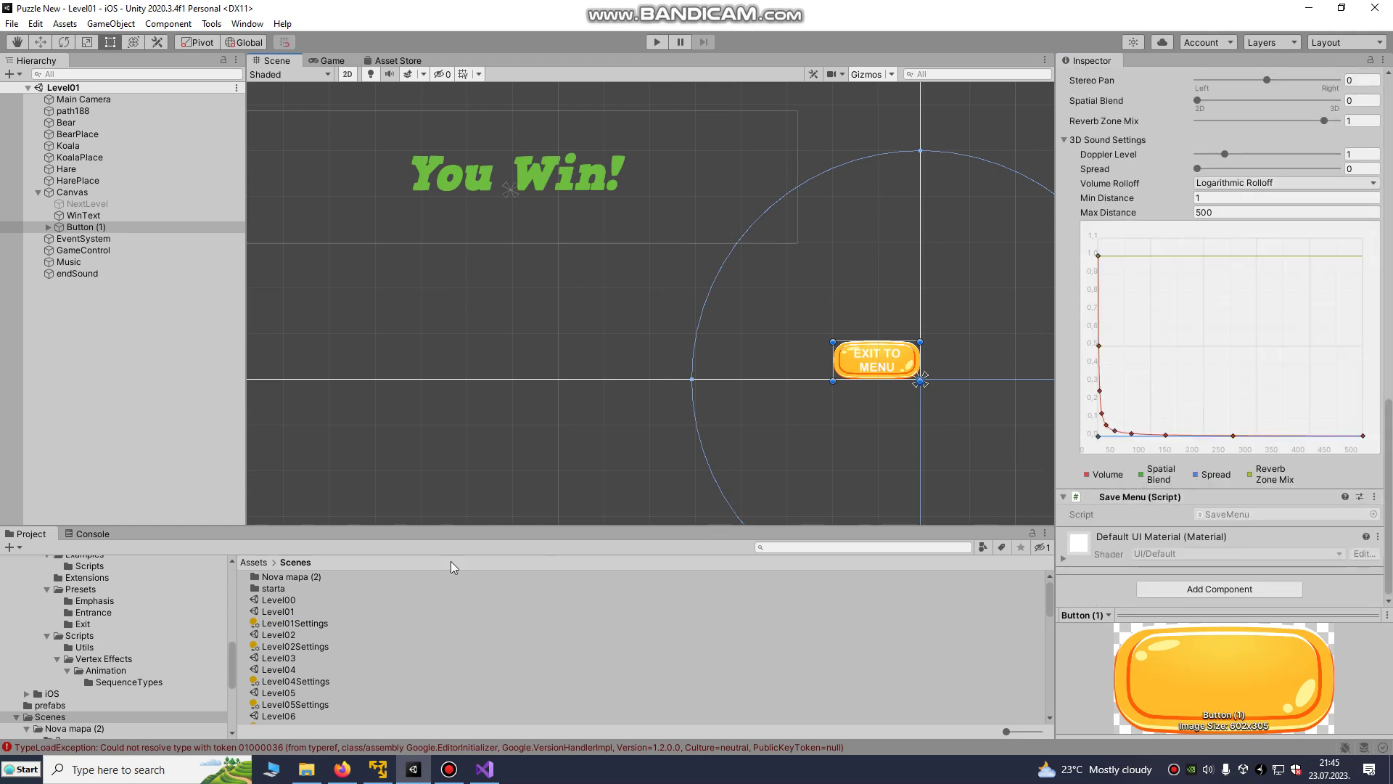
double_click(277, 598)
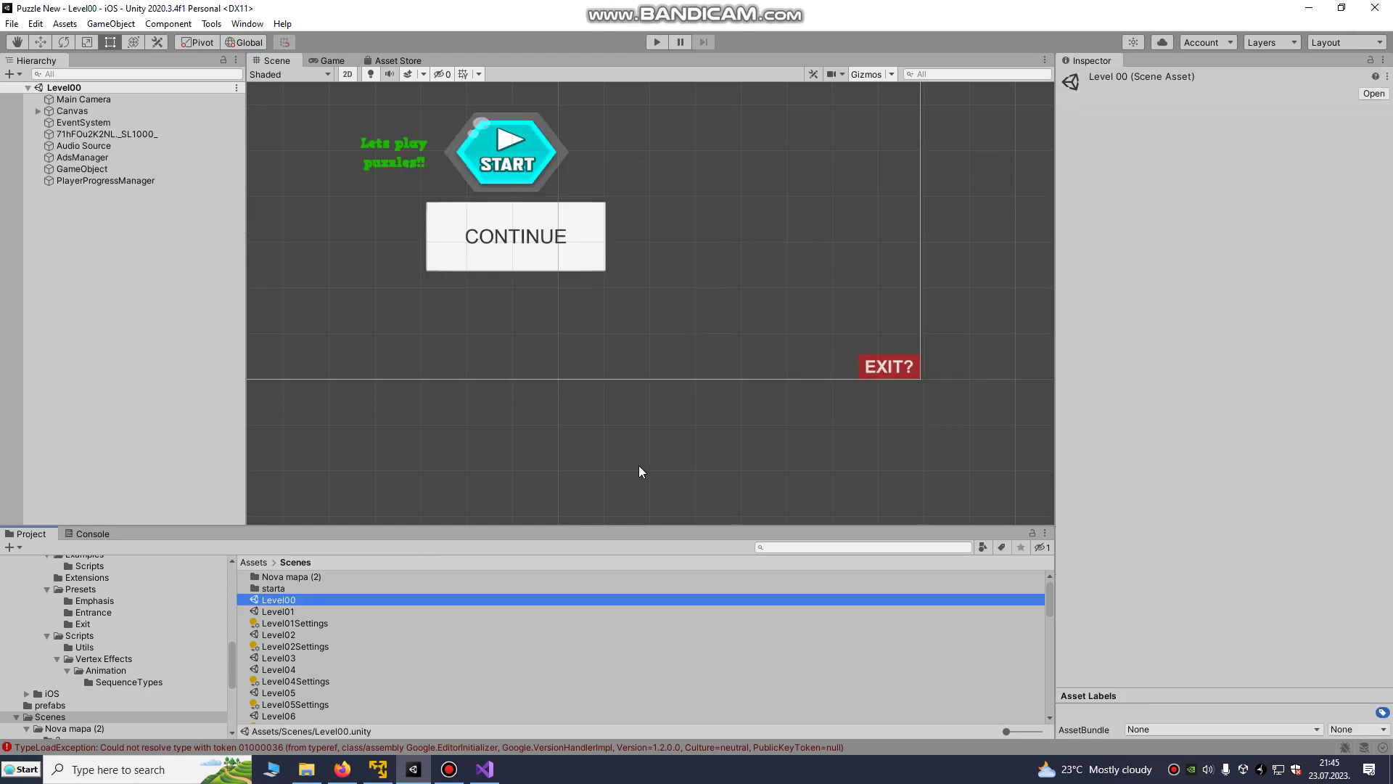
left_click(432, 259)
scroll(1257, 480, "down", 5)
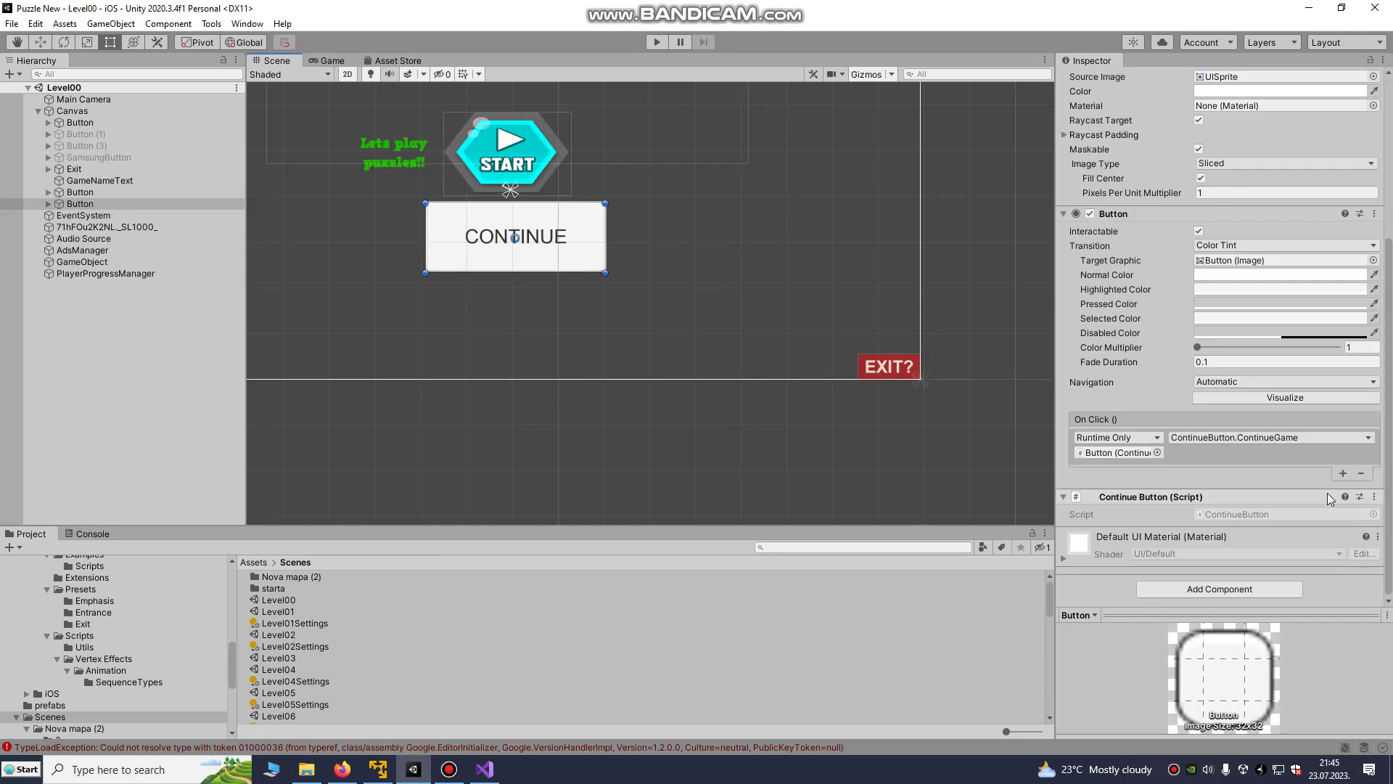
scroll(778, 390, "down", 1)
scroll(778, 390, "down", 2)
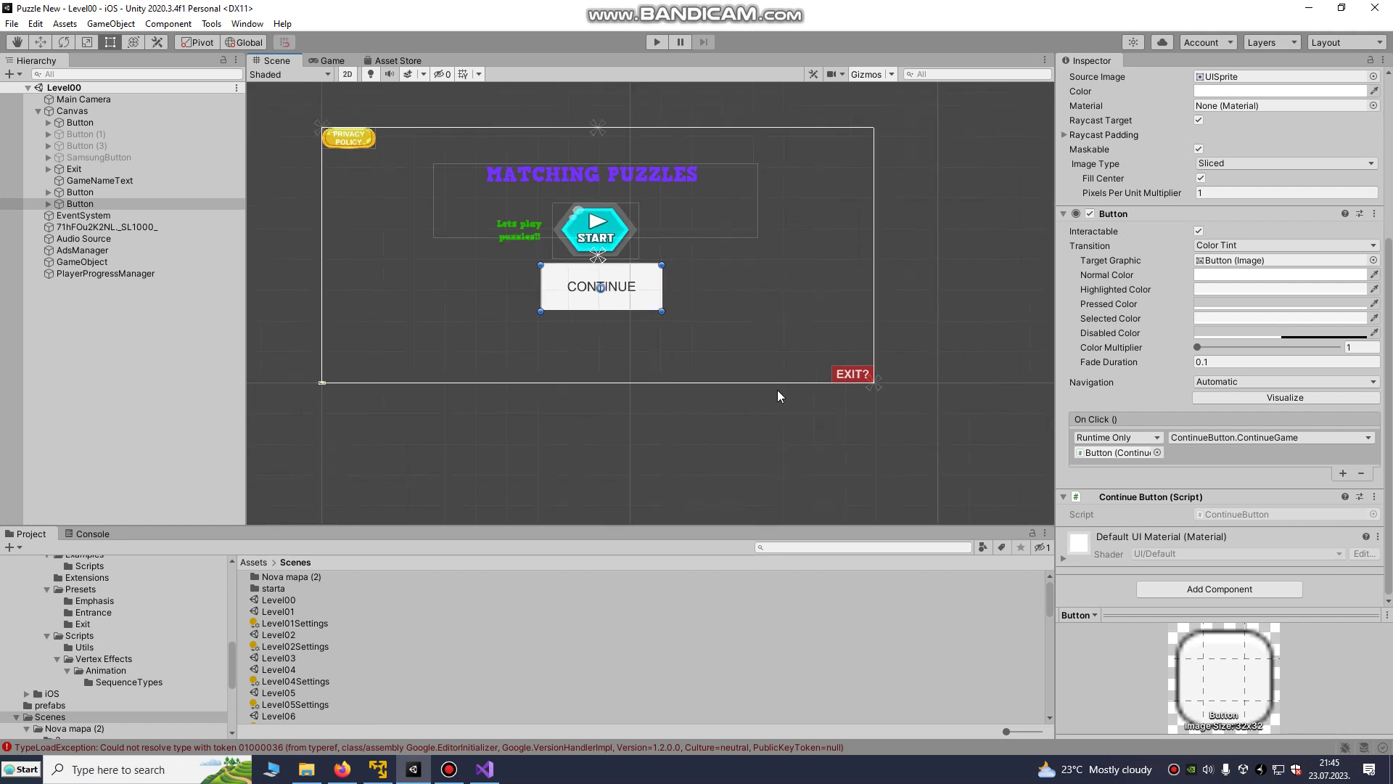
left_click(330, 62)
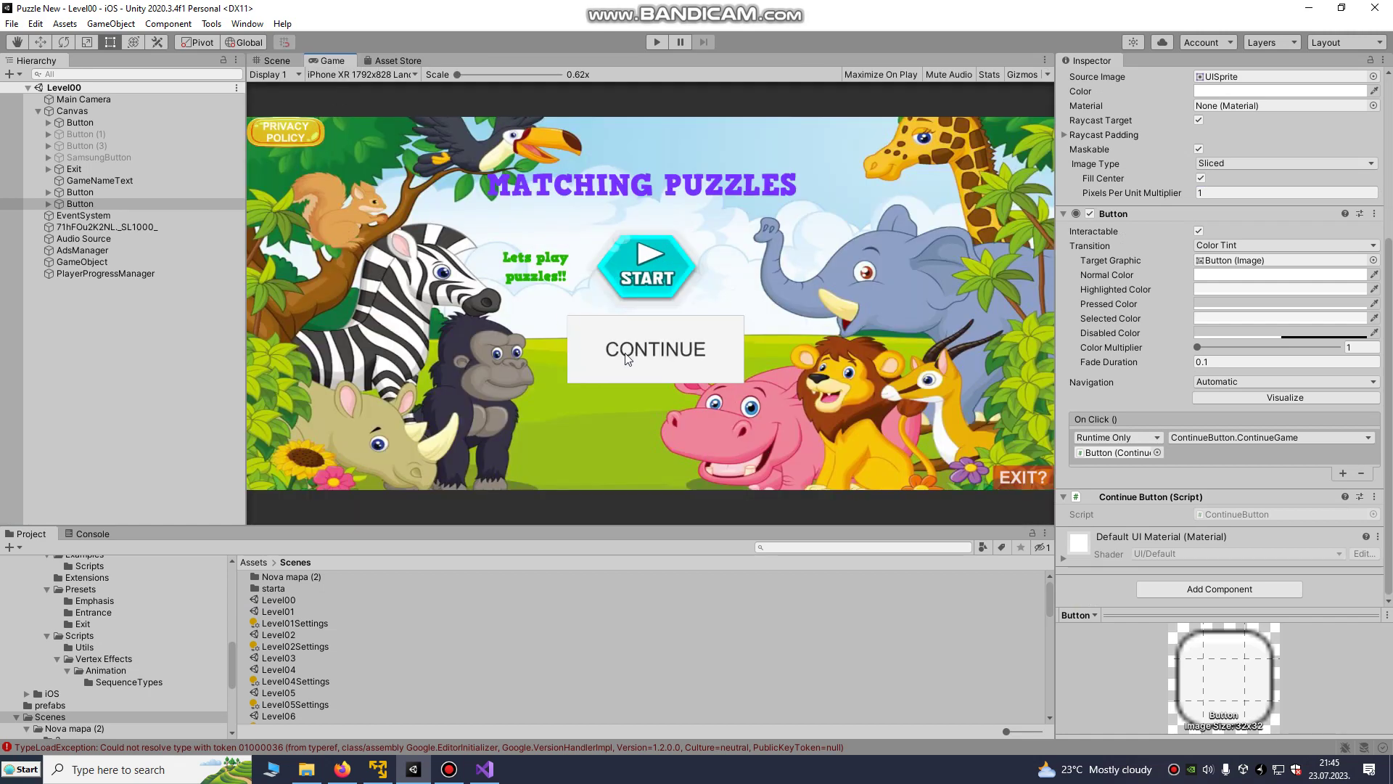
left_click(274, 63)
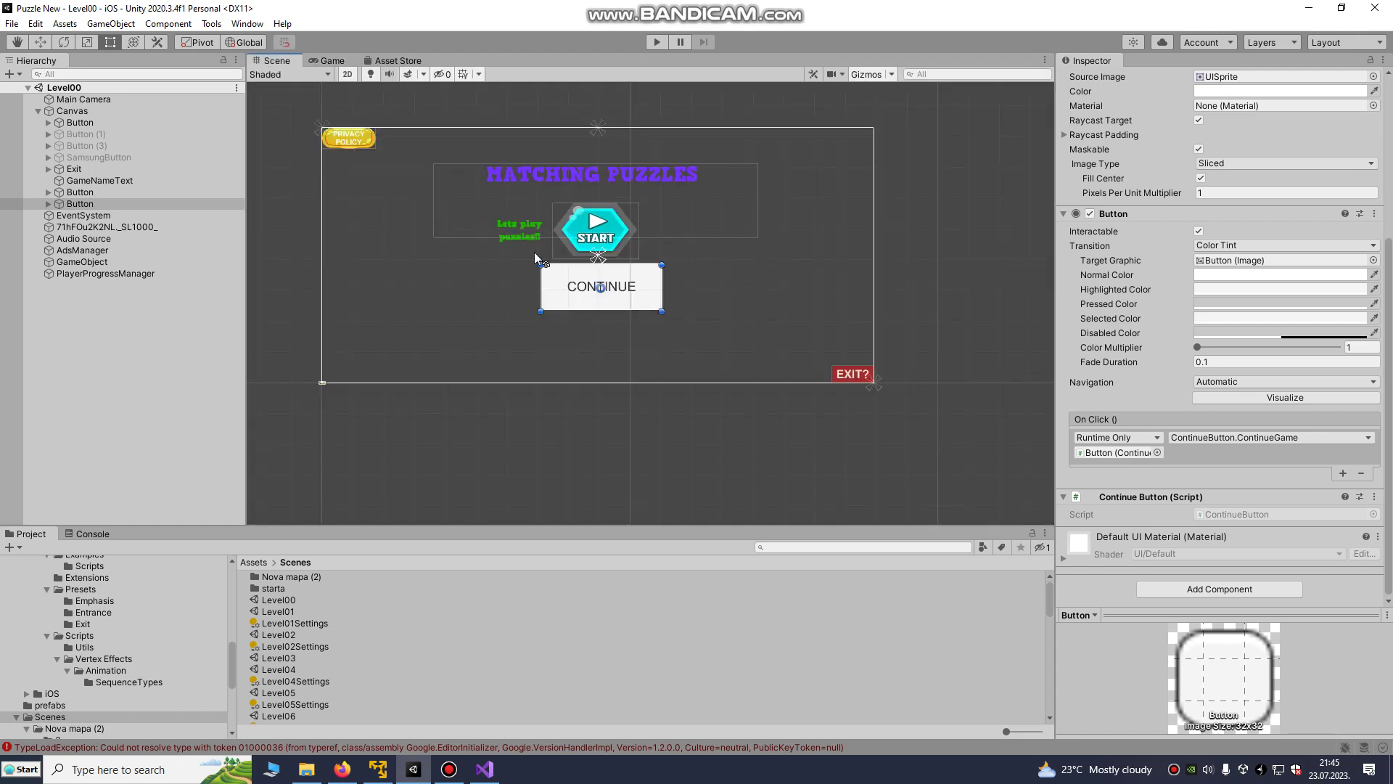
left_click(604, 251)
left_click(602, 302)
left_click(332, 61)
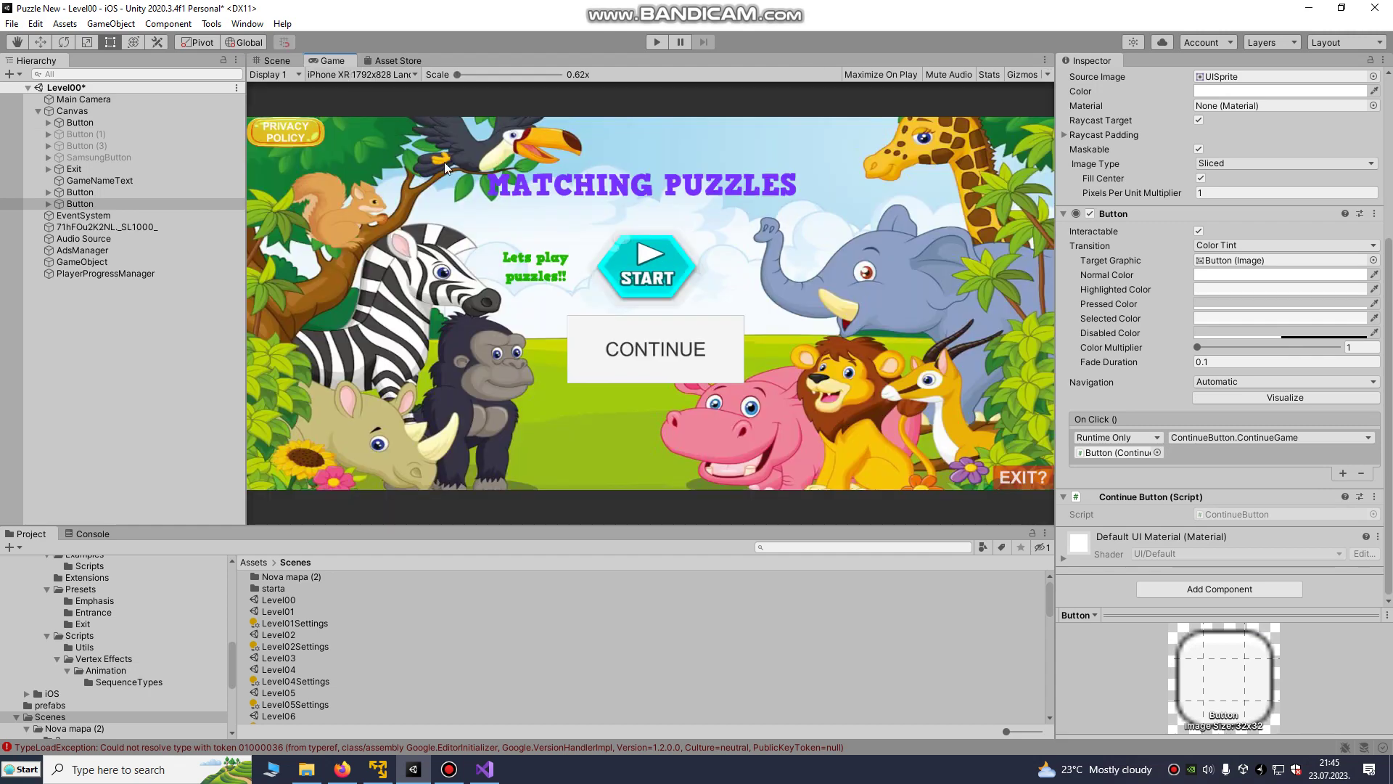